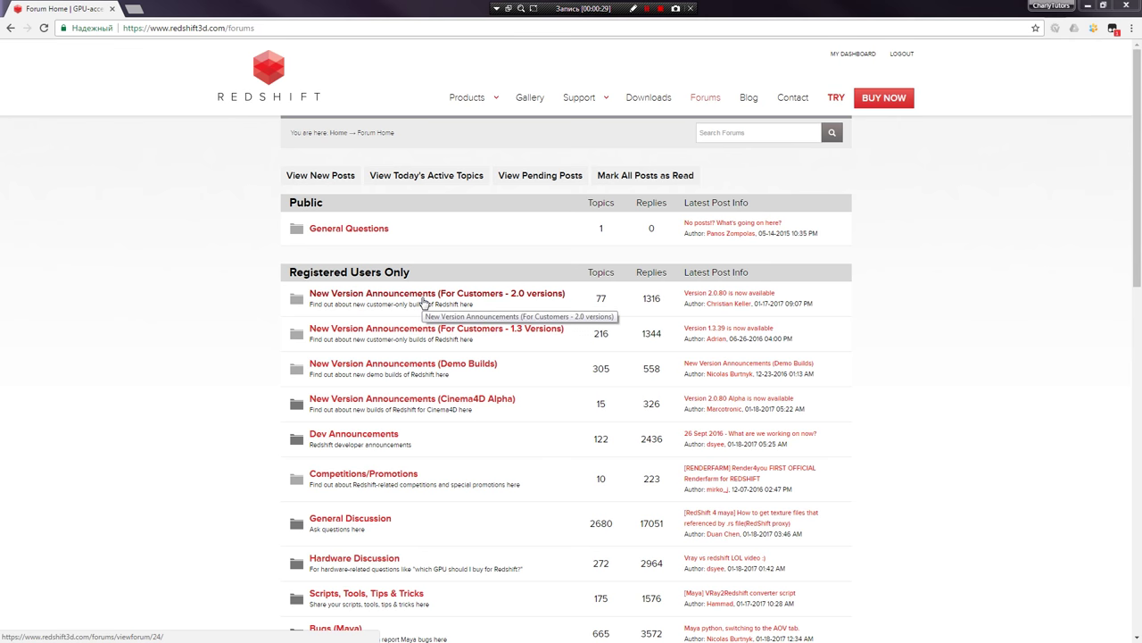
- Open the Version 2.0.80 thread under New Version Announcements (2.0) and run its Redshift installer
{"action": "left_click", "coordinate": [423, 301]}
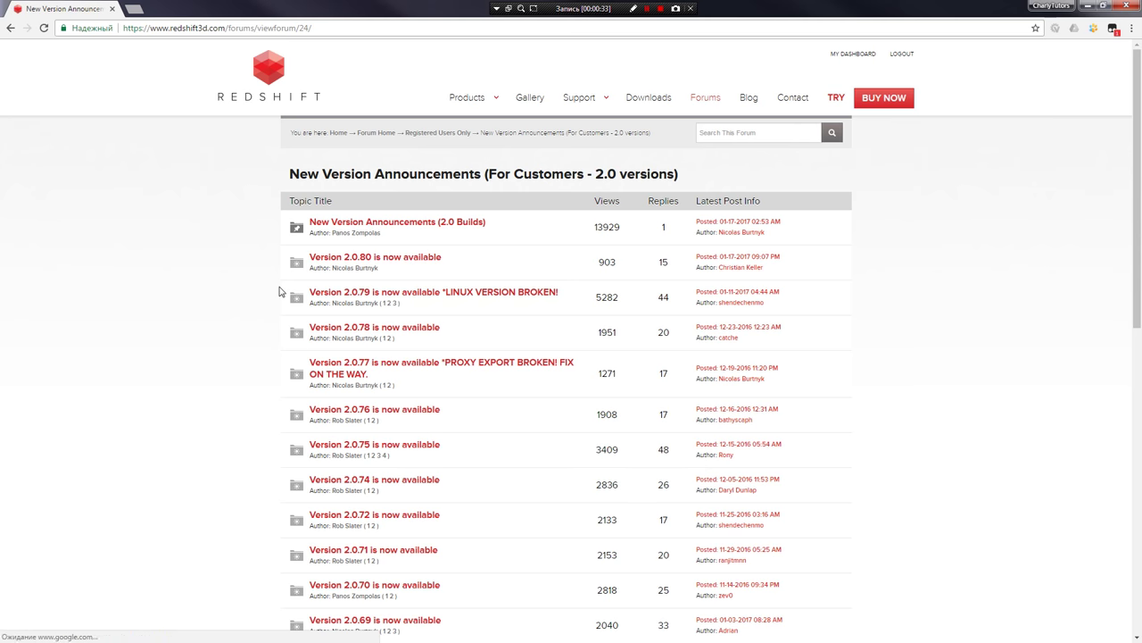
{"action": "left_click", "coordinate": [397, 260]}
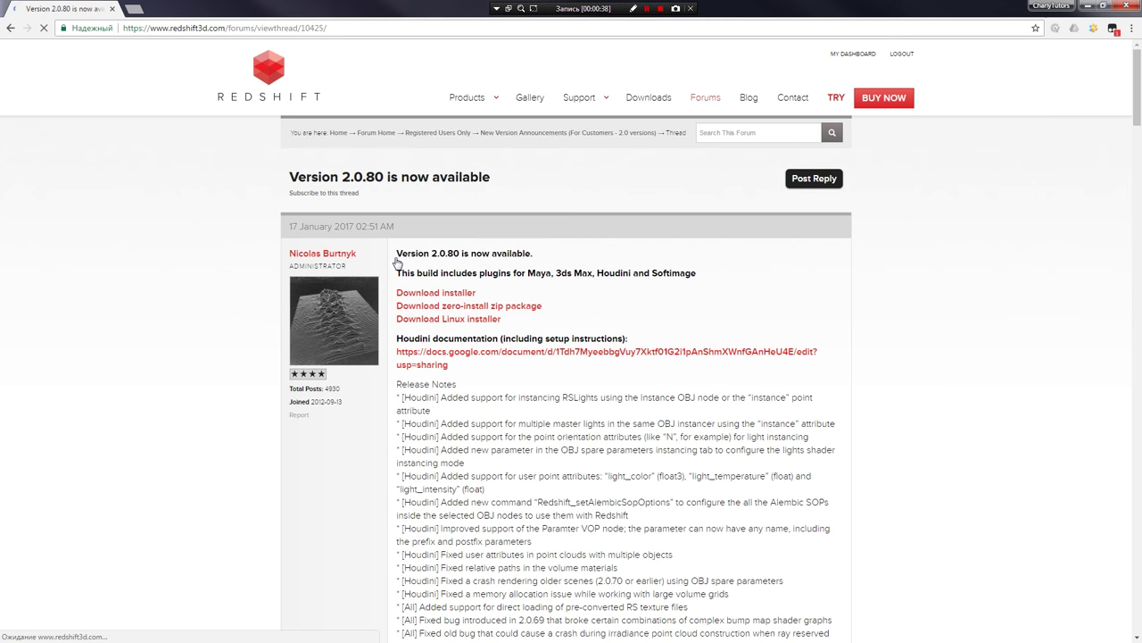
{"action": "left_click", "coordinate": [461, 295]}
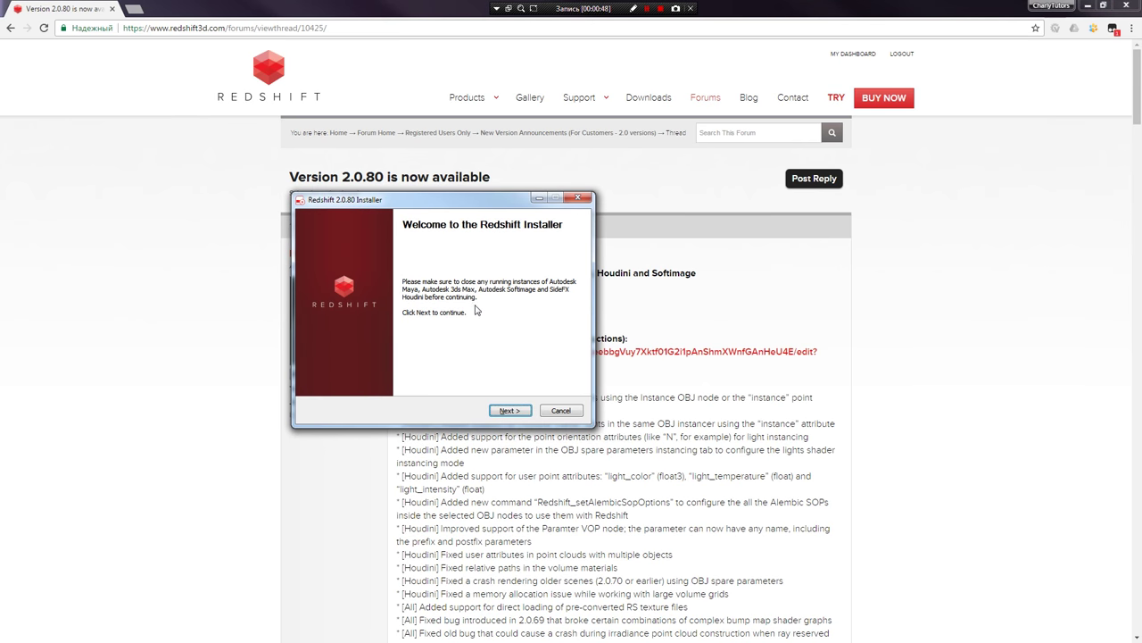
- Accept the Redshift license, keep 3ds Max 2017 selected, and confirm the node-locked warning with 'yes'
{"action": "left_click", "coordinate": [511, 409]}
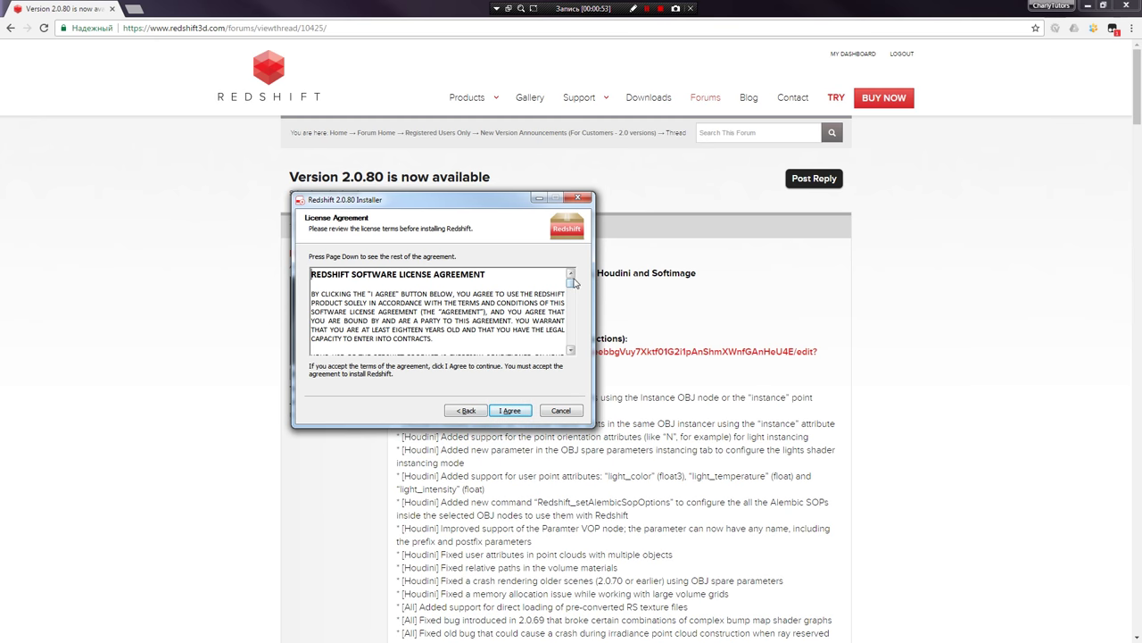
{"action": "left_click_drag", "start_coordinate": [570, 282], "coordinate": [572, 369]}
{"action": "left_click", "coordinate": [507, 411]}
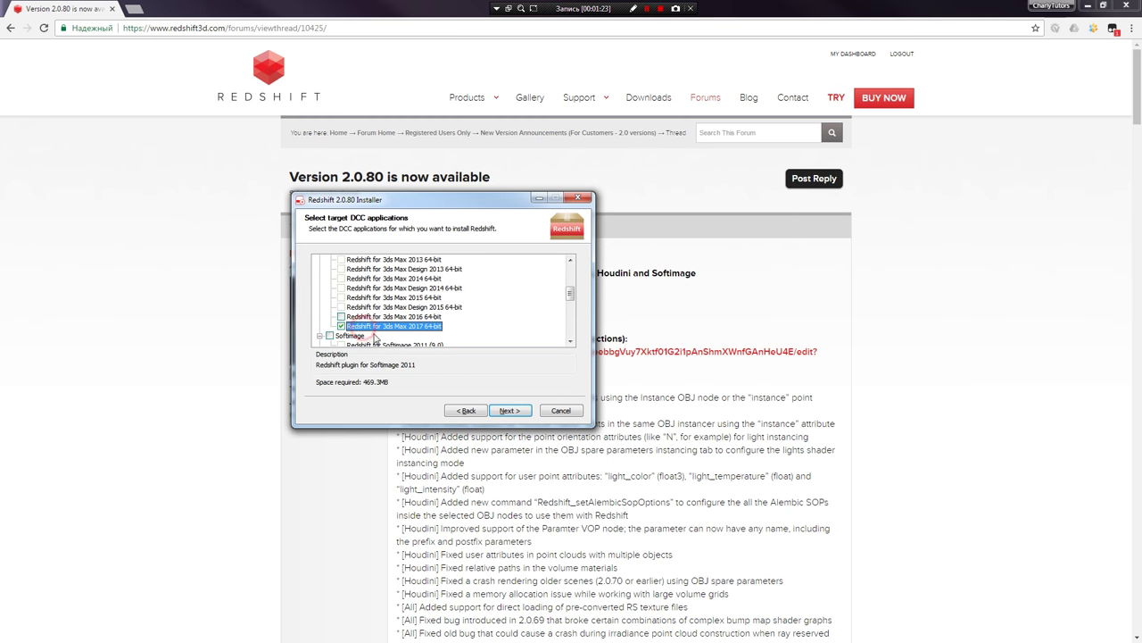
{"action": "left_click", "coordinate": [511, 410]}
{"action": "left_click", "coordinate": [366, 381]}
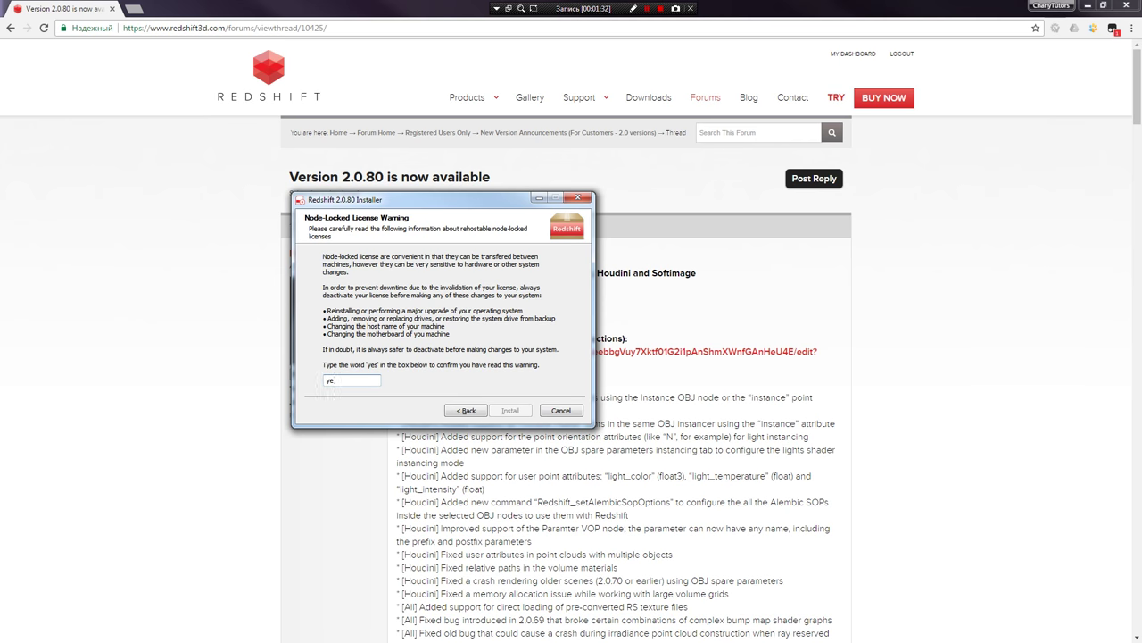
{"action": "type", "text": "yes"}
- Install Redshift 2.0.80 and close the installer when it finishes
{"action": "left_click", "coordinate": [510, 411]}
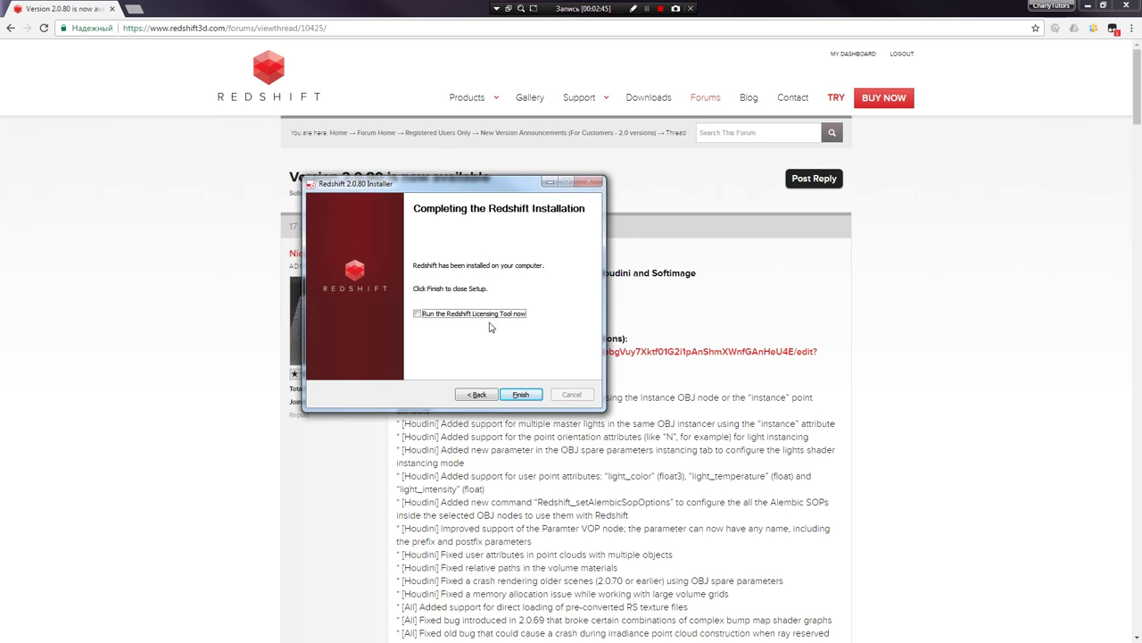
{"action": "left_click_drag", "start_coordinate": [465, 190], "coordinate": [478, 192]}
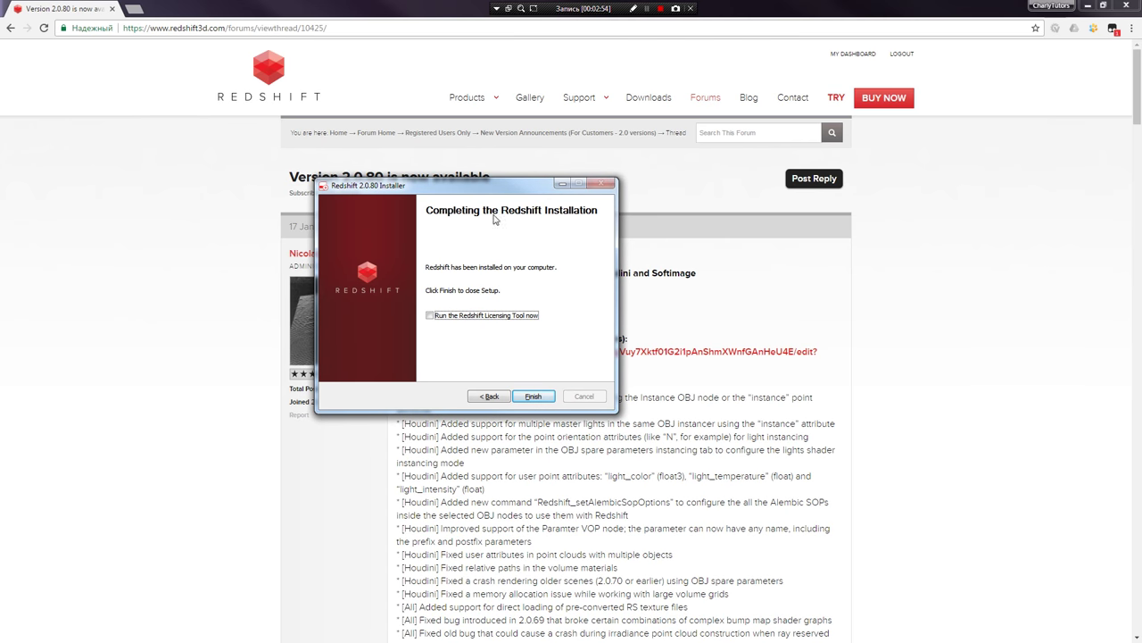
{"action": "left_click", "coordinate": [533, 395]}
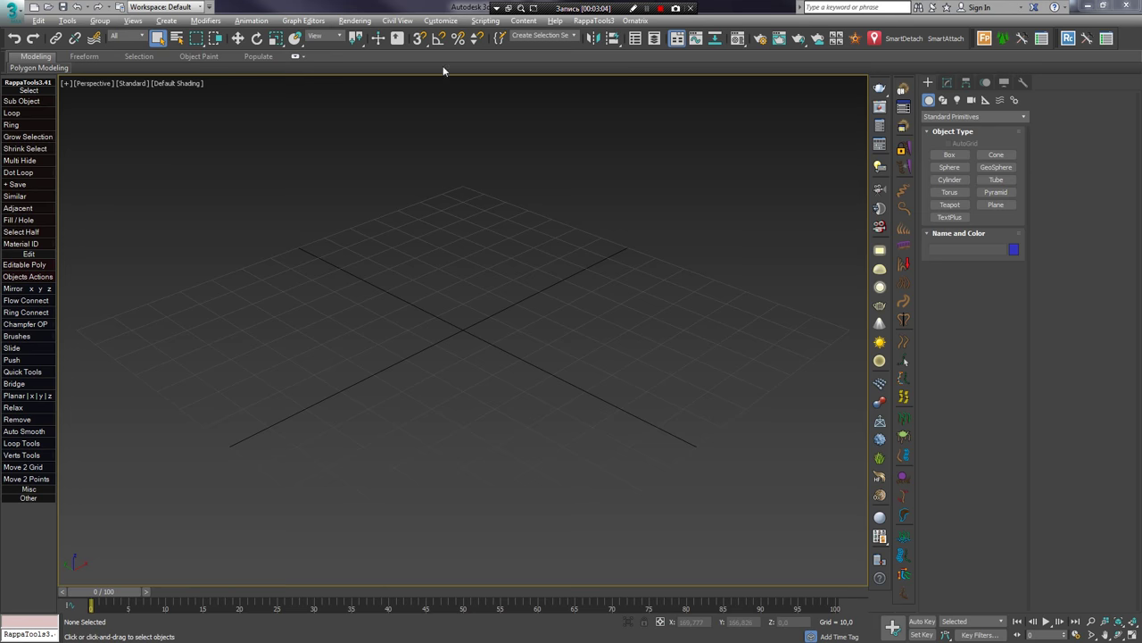
- Switch the production renderer from Scanline to Redshift Renderer in Render Setup
{"action": "left_click", "coordinate": [355, 20]}
{"action": "left_click", "coordinate": [379, 74]}
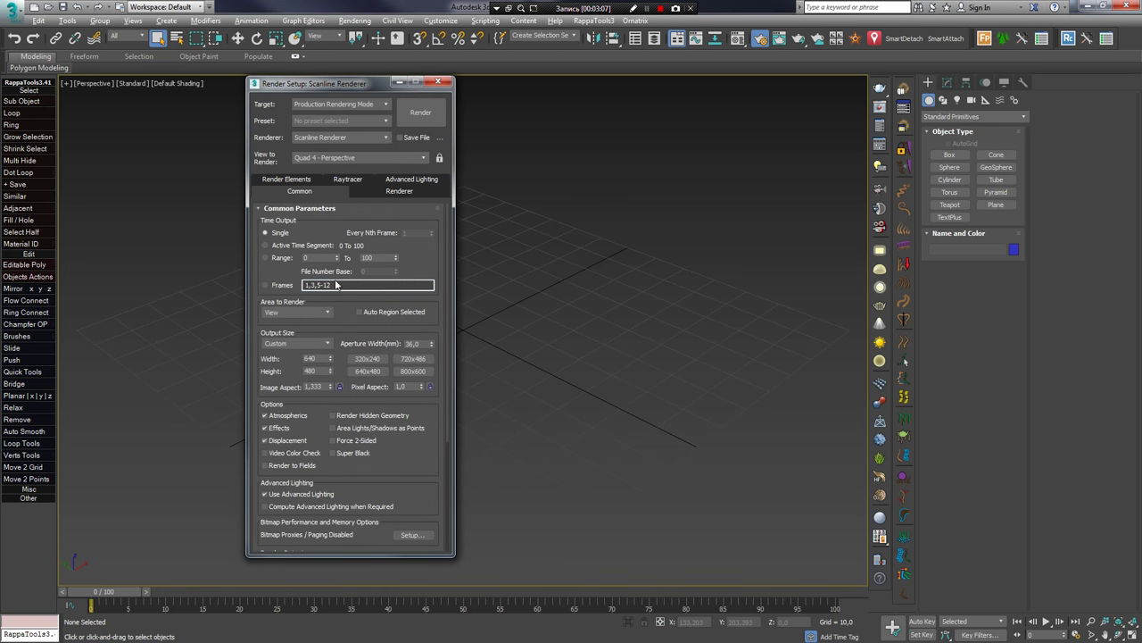
{"action": "left_click", "coordinate": [362, 137]}
{"action": "left_click", "coordinate": [326, 214]}
- Open the Redshift online documentation from the website's Support menu
{"action": "left_click_drag", "start_coordinate": [321, 90], "coordinate": [395, 82]}
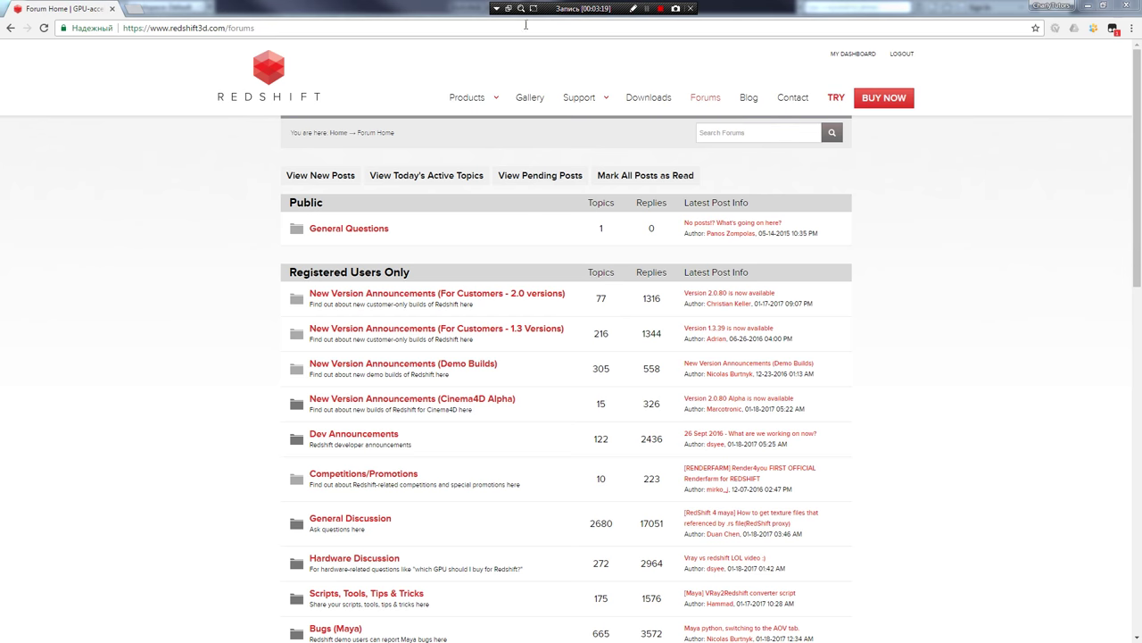
{"action": "mouse_move", "coordinate": [579, 98]}
{"action": "left_click", "coordinate": [572, 120]}
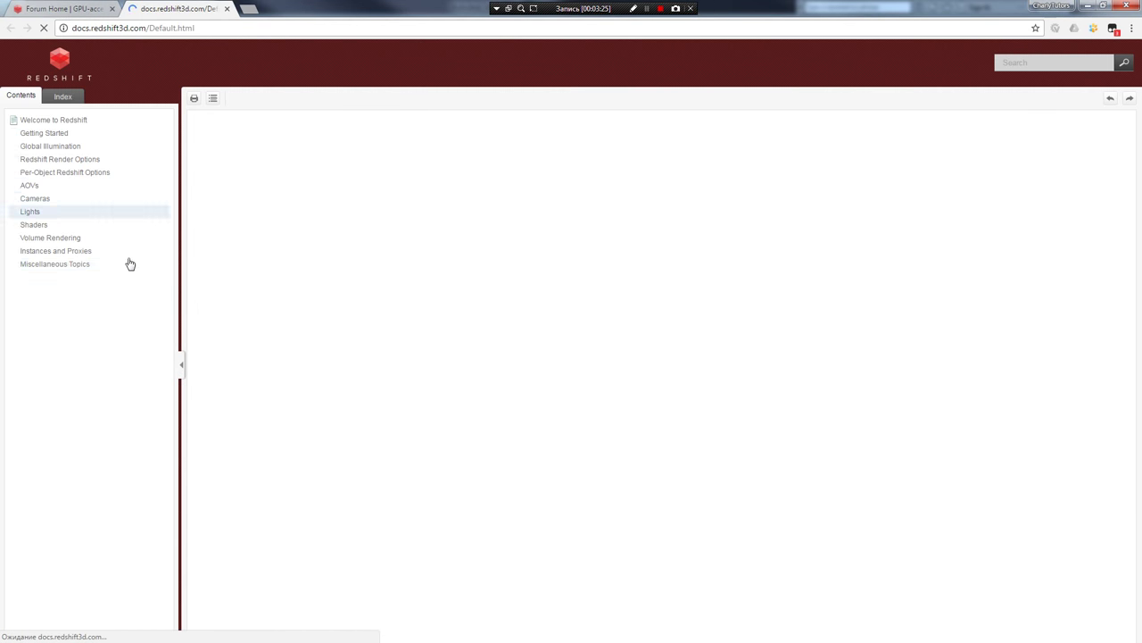
- Open Getting Started > System Requirements and highlight the minimum hardware requirements
{"action": "left_click", "coordinate": [45, 133]}
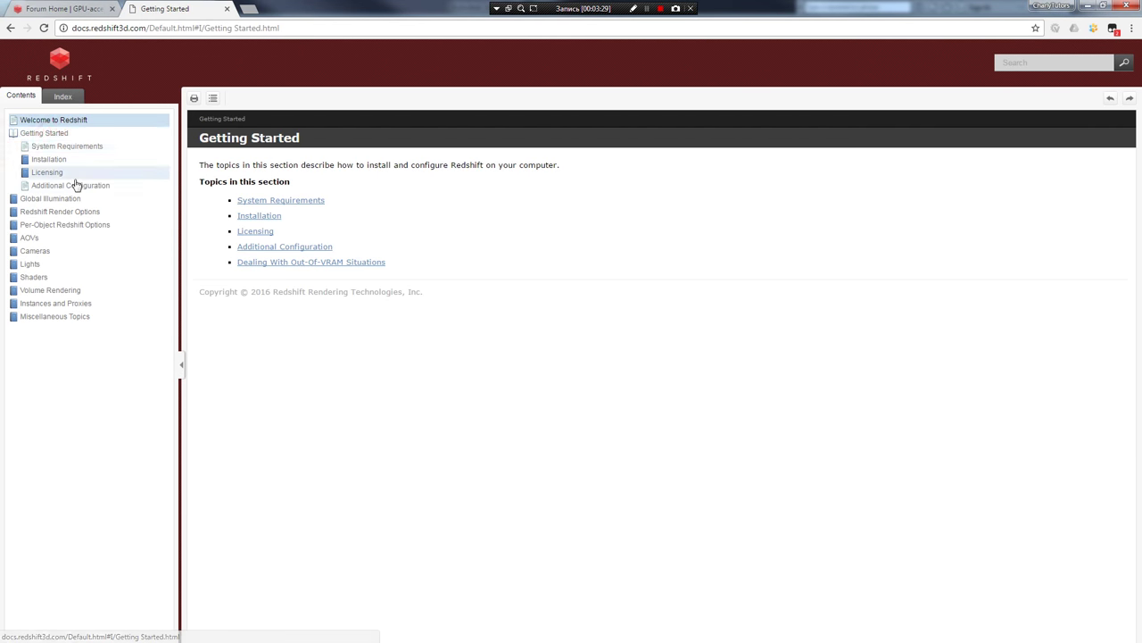
{"action": "left_click", "coordinate": [58, 146]}
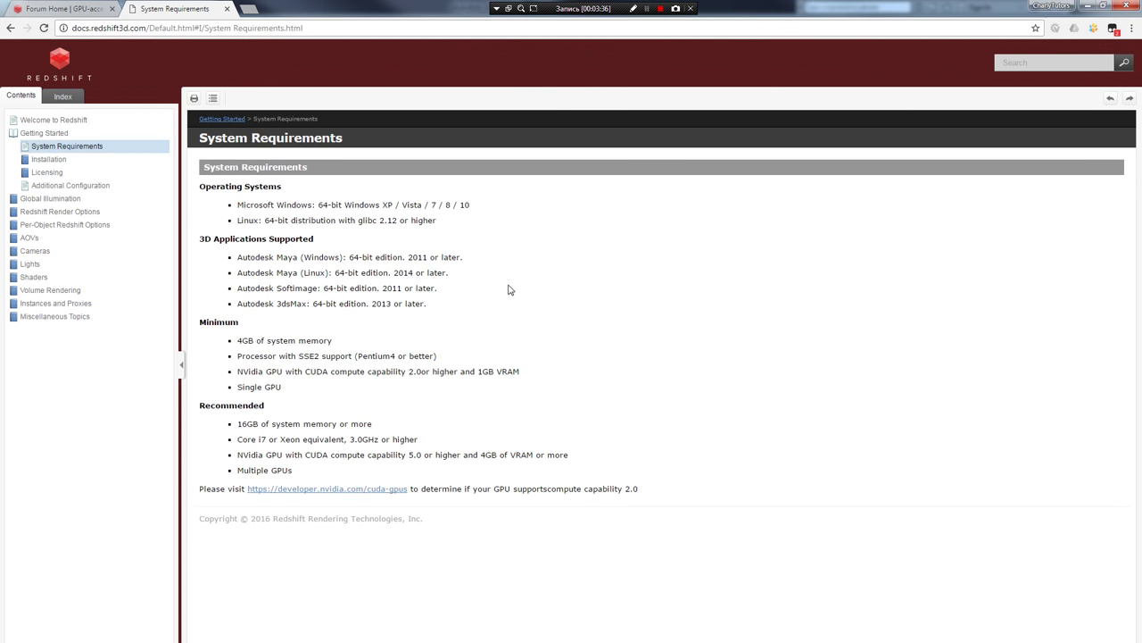
{"action": "left_click_drag", "start_coordinate": [198, 319], "coordinate": [314, 410]}
{"action": "left_click", "coordinate": [481, 409]}
- Highlight the 4GB VRAM recommendation and the word 'capability', then leave the documentation page
{"action": "left_click_drag", "start_coordinate": [482, 454], "coordinate": [532, 455]}
{"action": "left_click", "coordinate": [495, 457]}
{"action": "double_click", "coordinate": [412, 371]}
{"action": "left_click", "coordinate": [428, 400]}
{"action": "left_click", "coordinate": [646, 9]}
{"action": "left_click", "coordinate": [646, 8]}
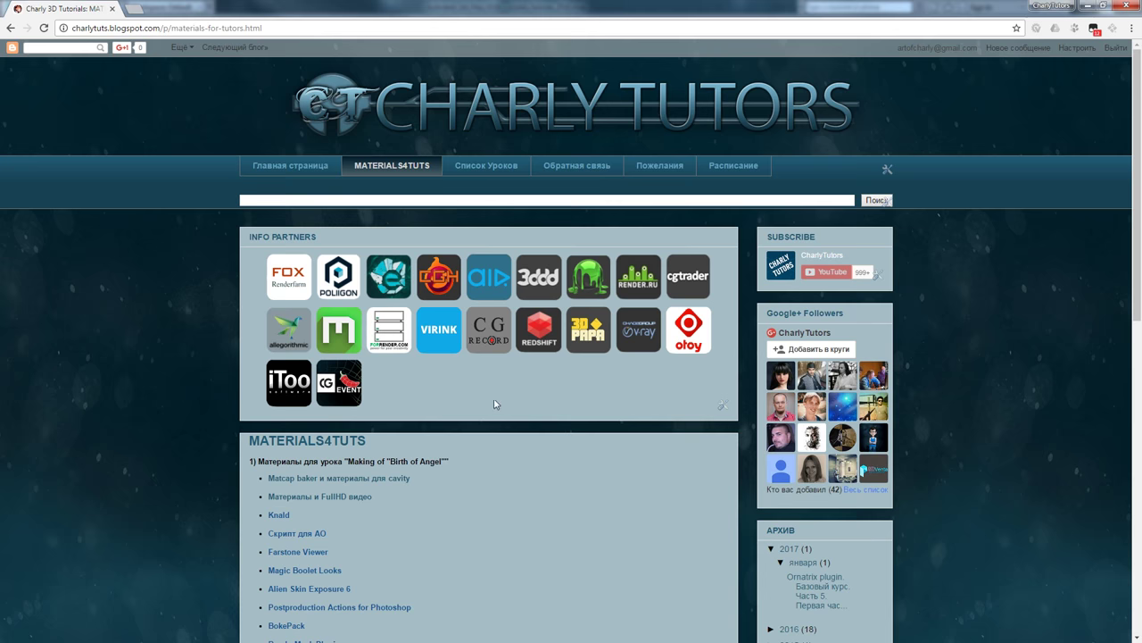
- Open the Redshift course Часть 1 scene download from MATERIALS4TUTS in a new tab, then return
{"action": "scroll", "coordinate": [497, 404], "scroll_direction": "down", "scroll_amount": 5}
{"action": "scroll", "coordinate": [357, 268], "scroll_direction": "up", "scroll_amount": 5}
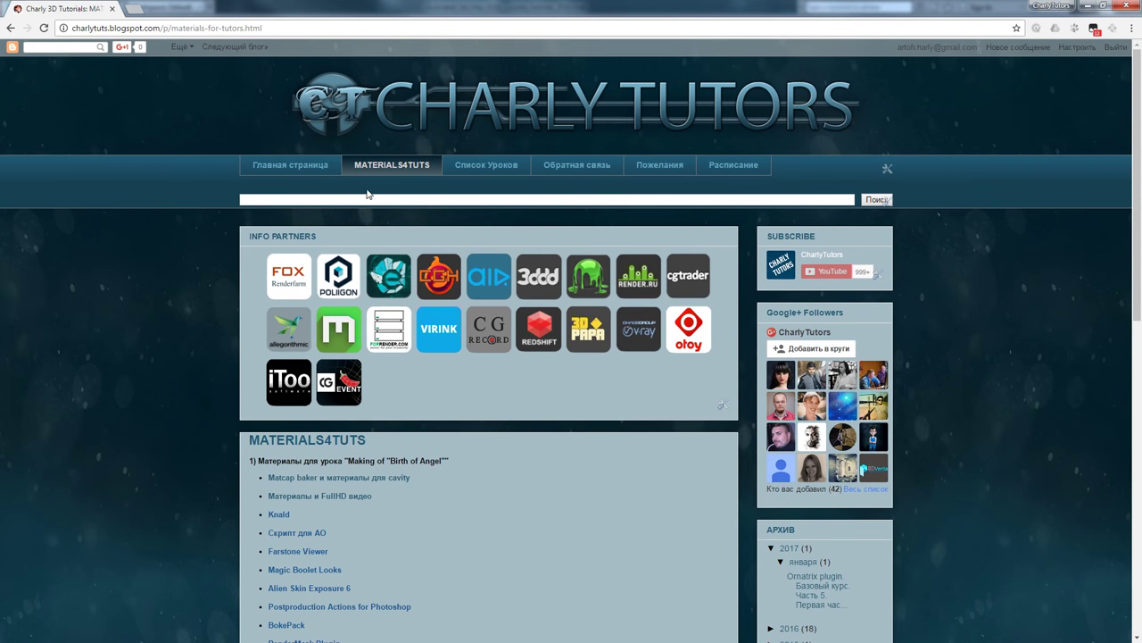
{"action": "left_click", "coordinate": [417, 175]}
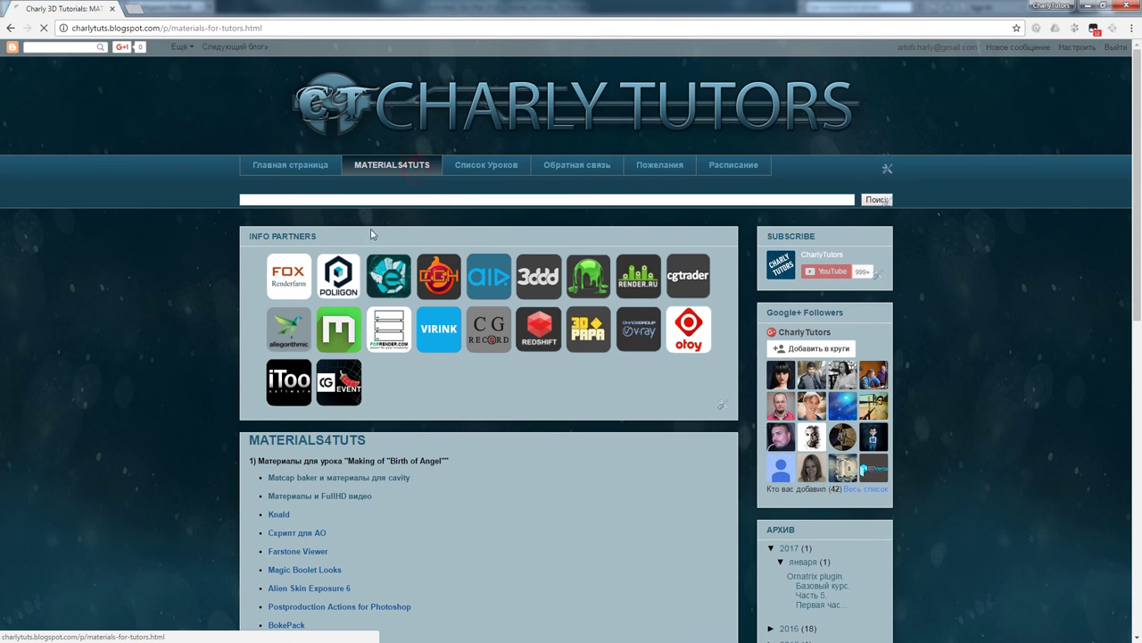
{"action": "scroll", "coordinate": [566, 377], "scroll_direction": "down", "scroll_amount": 8}
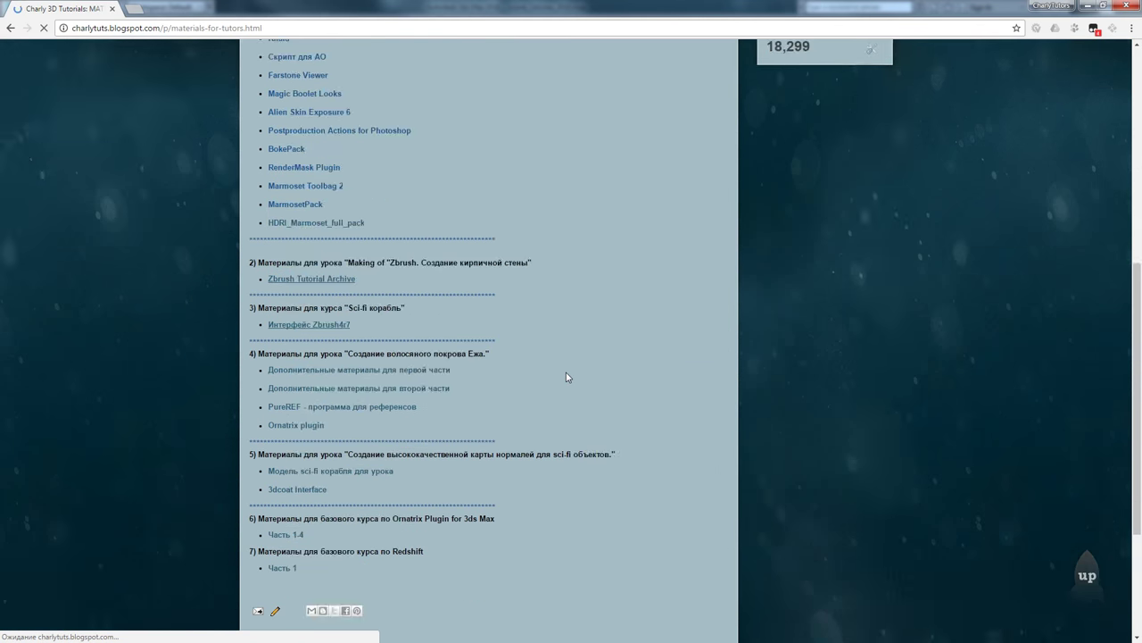
{"action": "left_click", "coordinate": [277, 357]}
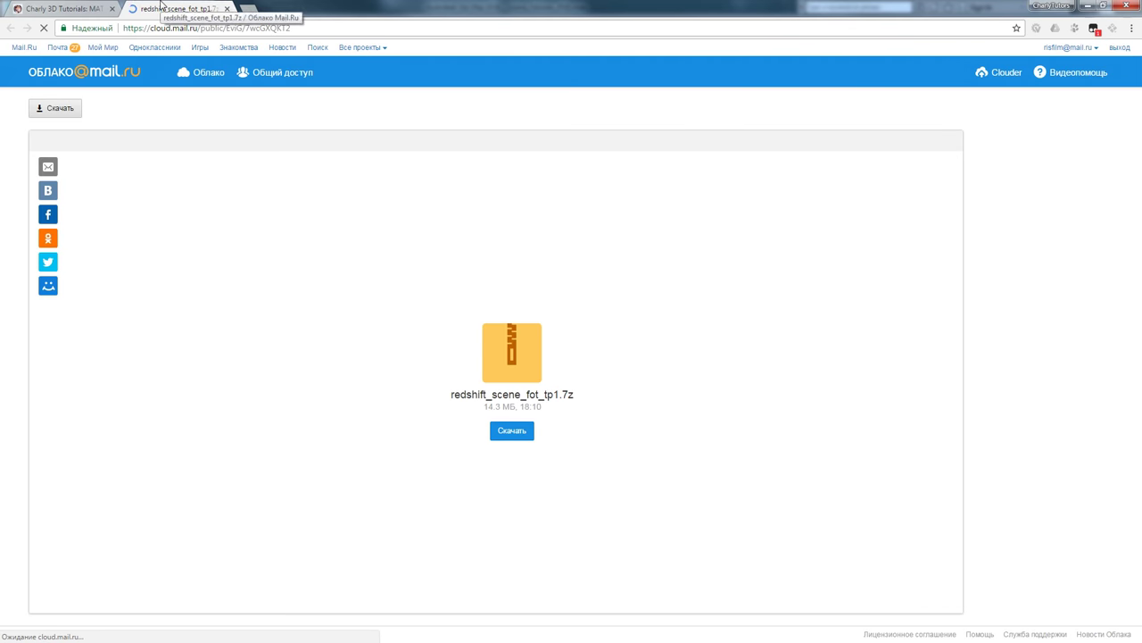
{"action": "left_click", "coordinate": [62, 8]}
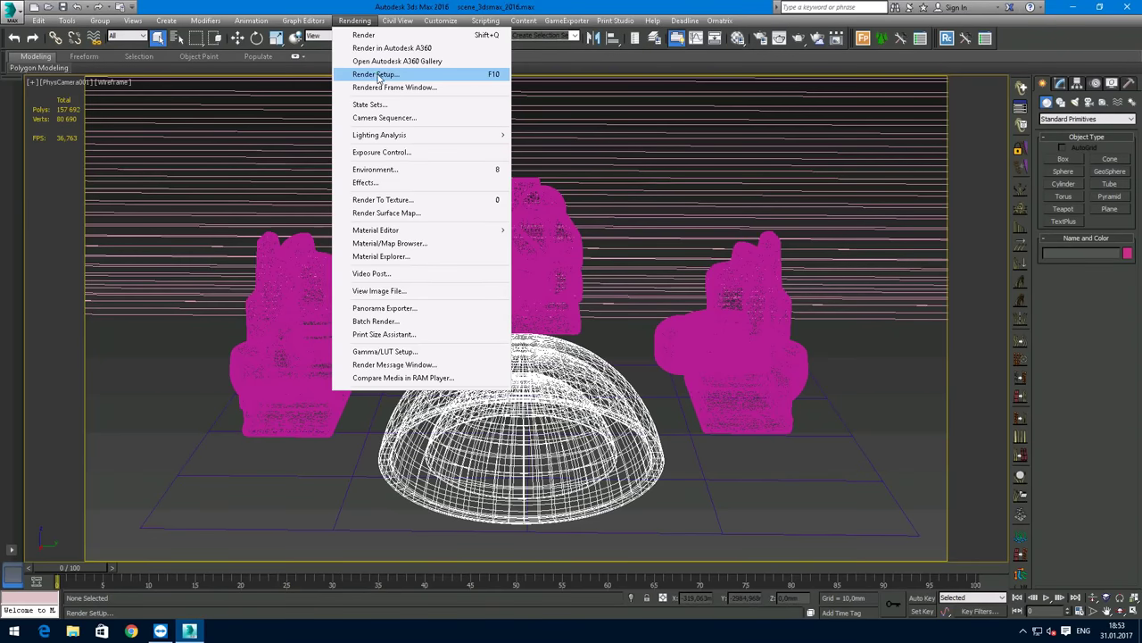
{"action": "left_click", "coordinate": [375, 73]}
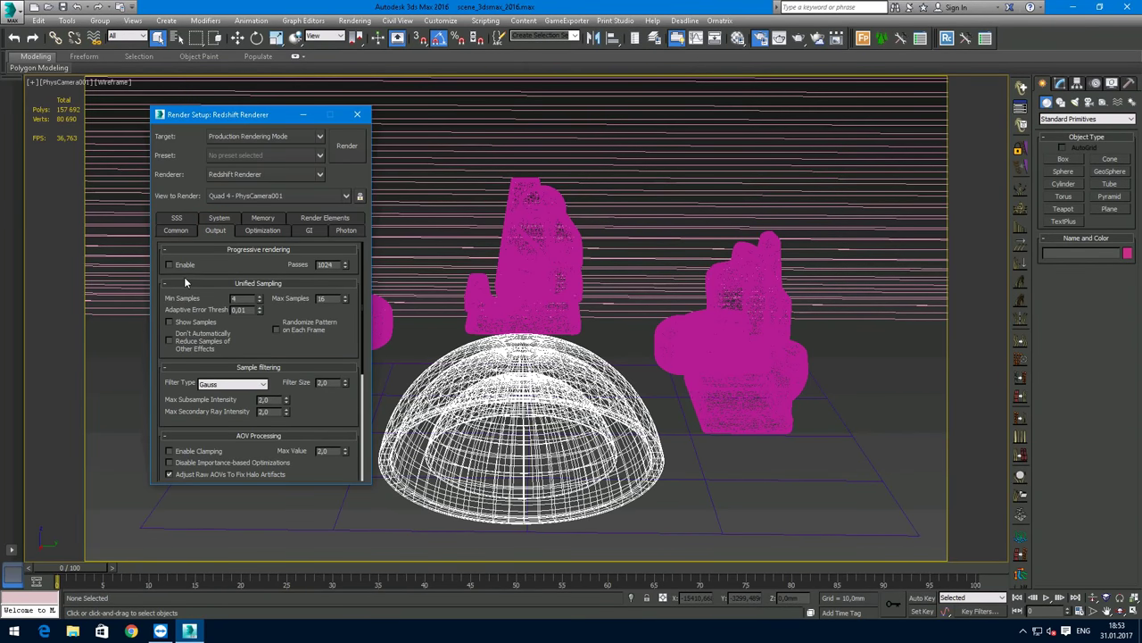
- Enable progressive rendering (1024 passes) and render the figurine scene from PhysCamera001
{"action": "left_click", "coordinate": [182, 265]}
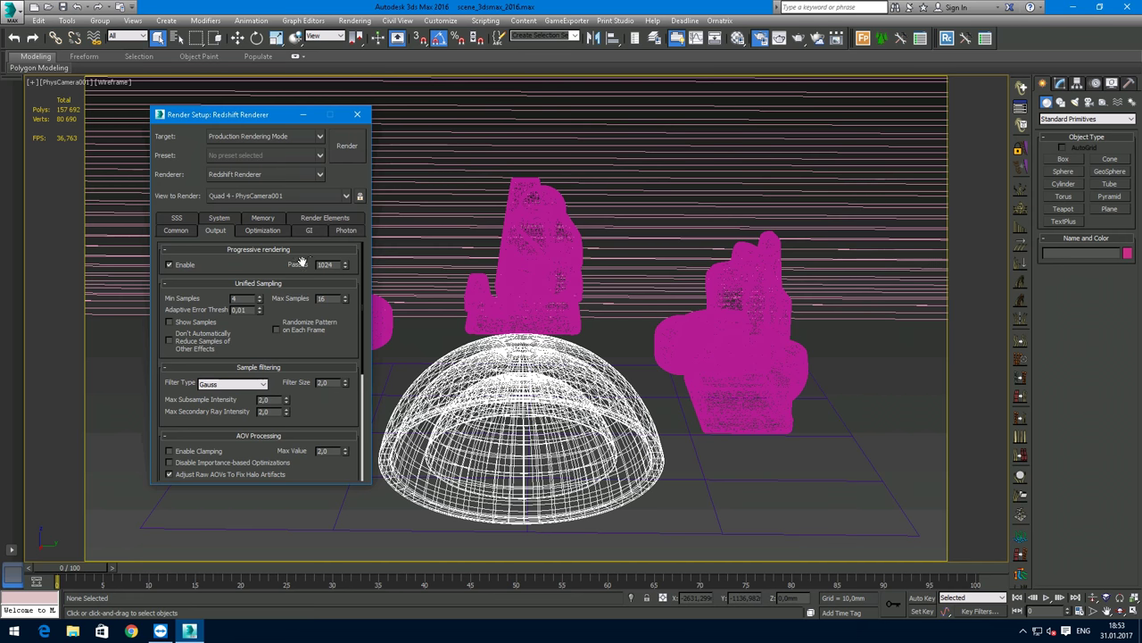
{"action": "left_click", "coordinate": [361, 145]}
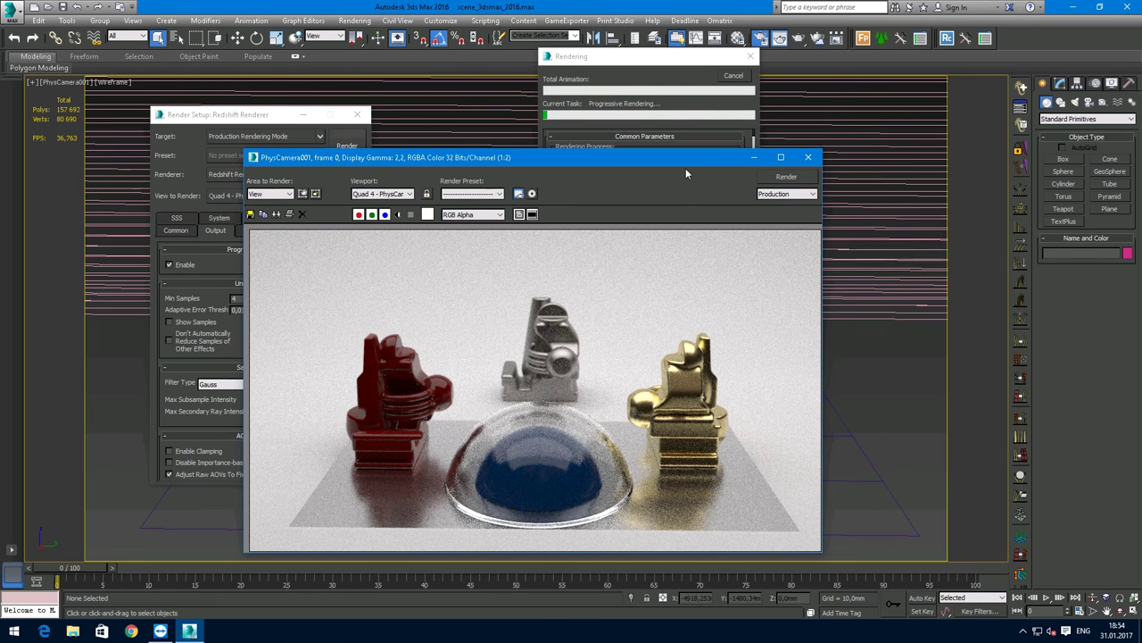
- Stop the progressive render and disable progressive rendering, keeping unified sampling at Min 4 / Max 16
{"action": "left_click_drag", "start_coordinate": [685, 168], "coordinate": [831, 180]}
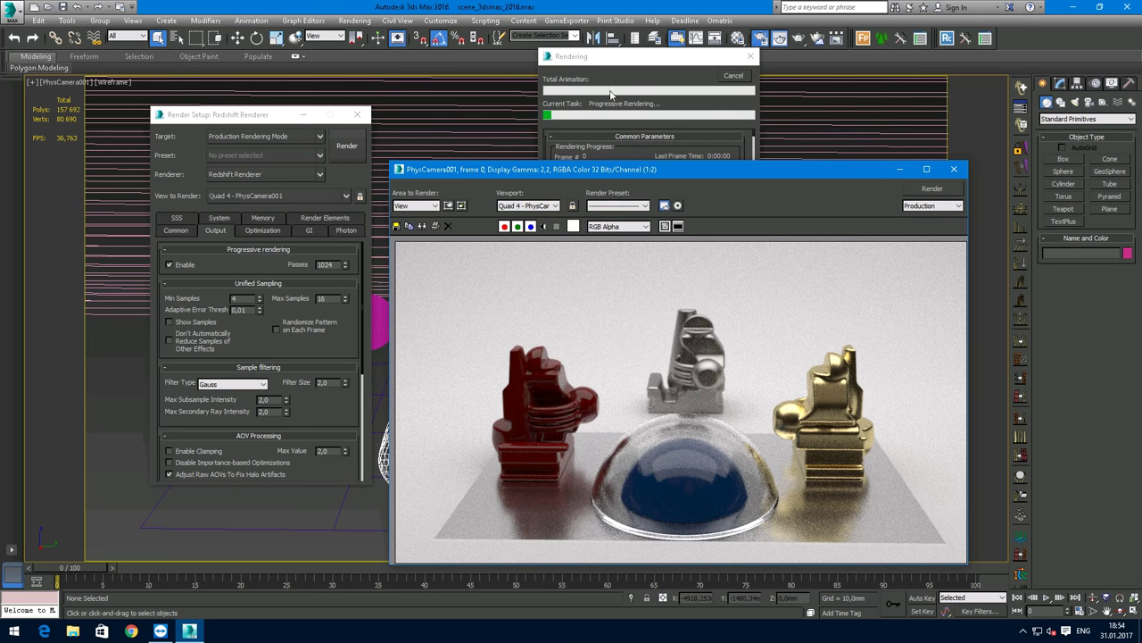
{"action": "left_click", "coordinate": [572, 119]}
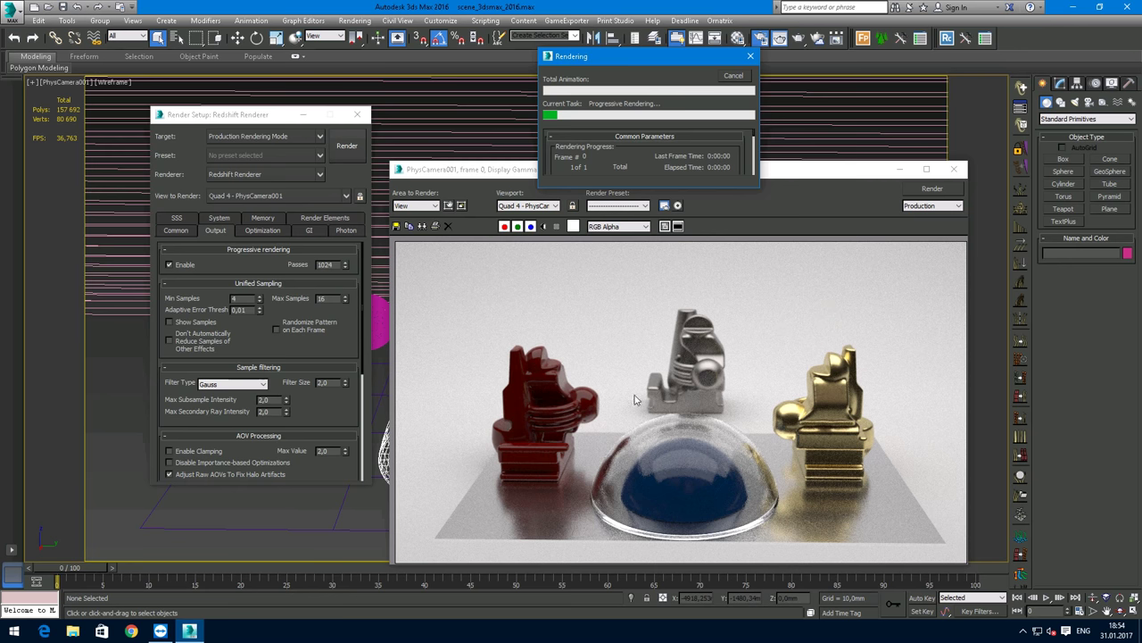
{"action": "left_click", "coordinate": [714, 418]}
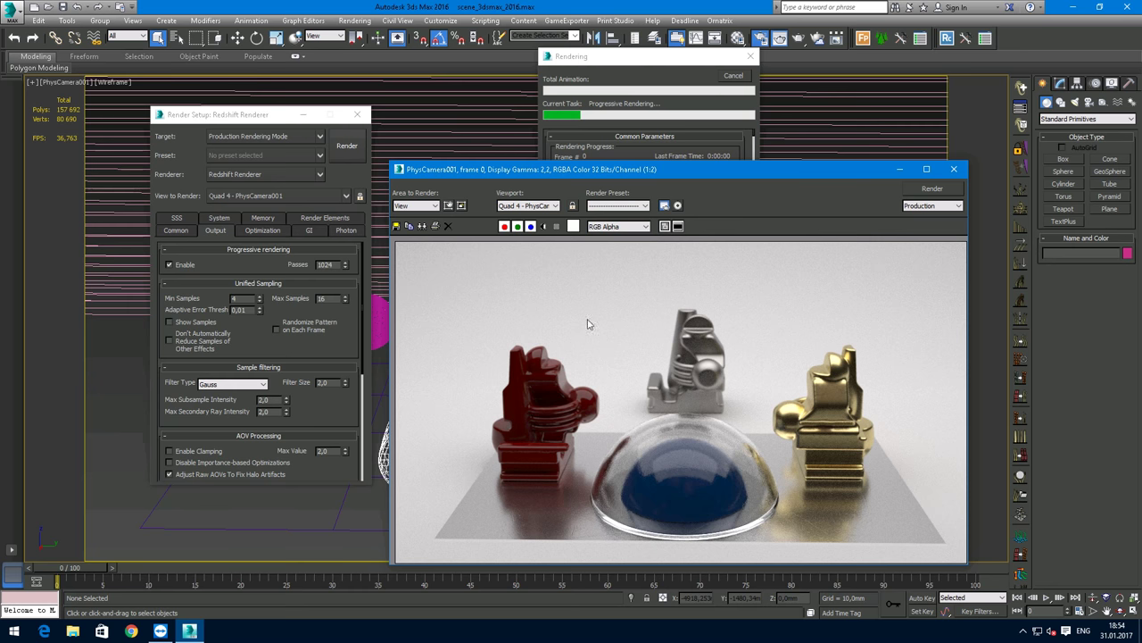
{"action": "double_click", "coordinate": [324, 299]}
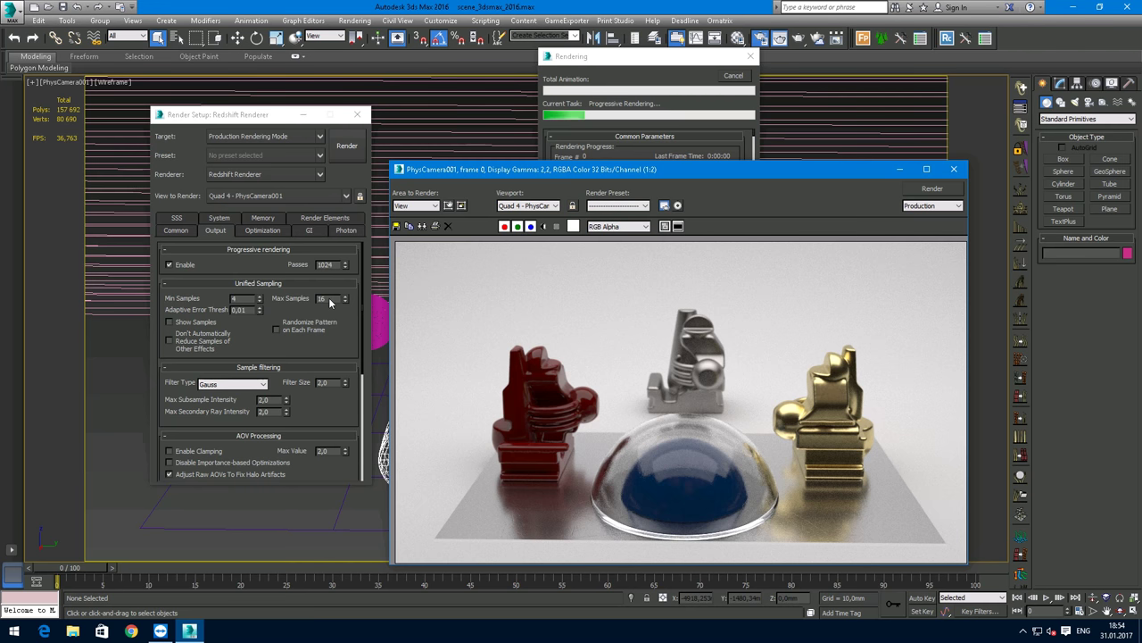
{"action": "left_click", "coordinate": [612, 328]}
{"action": "left_click", "coordinate": [725, 76]}
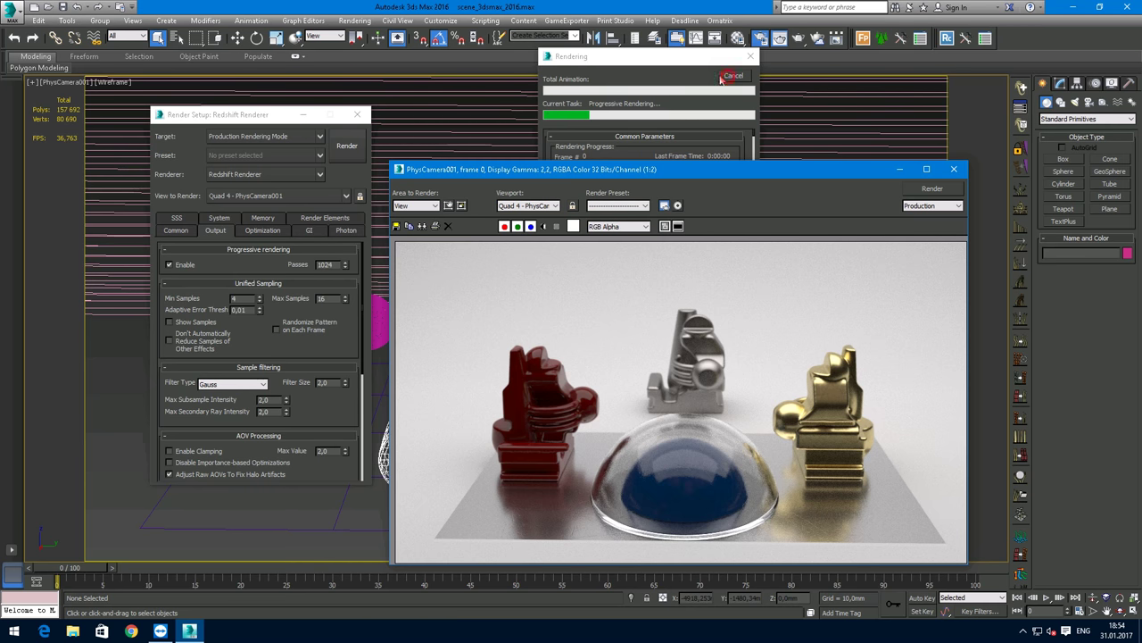
{"action": "left_click", "coordinate": [169, 265]}
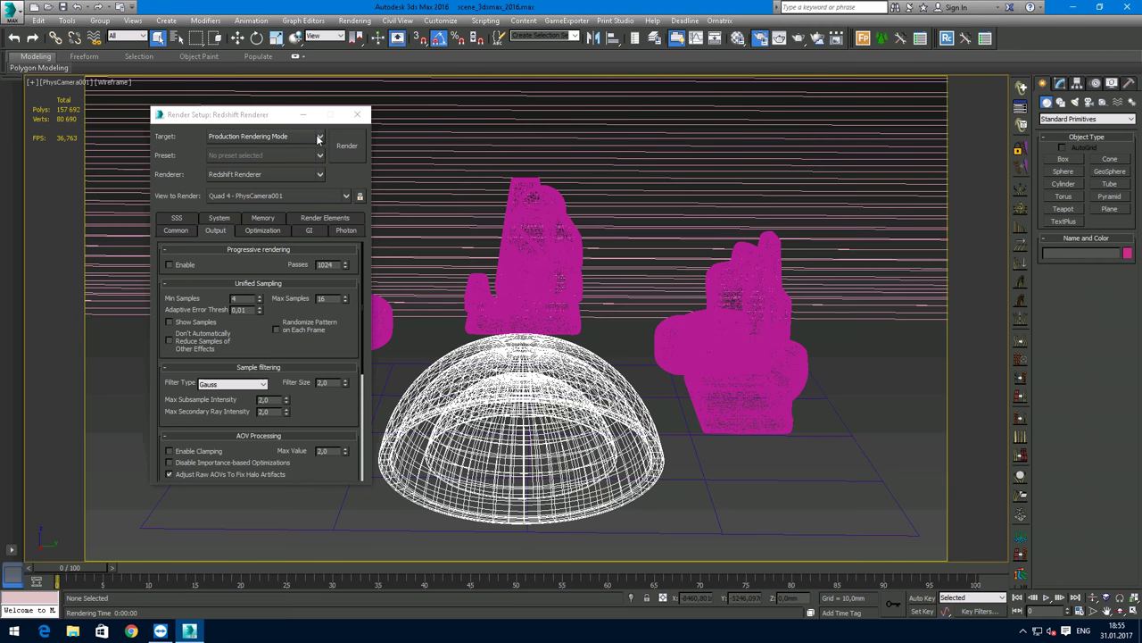
{"action": "left_click", "coordinate": [318, 137]}
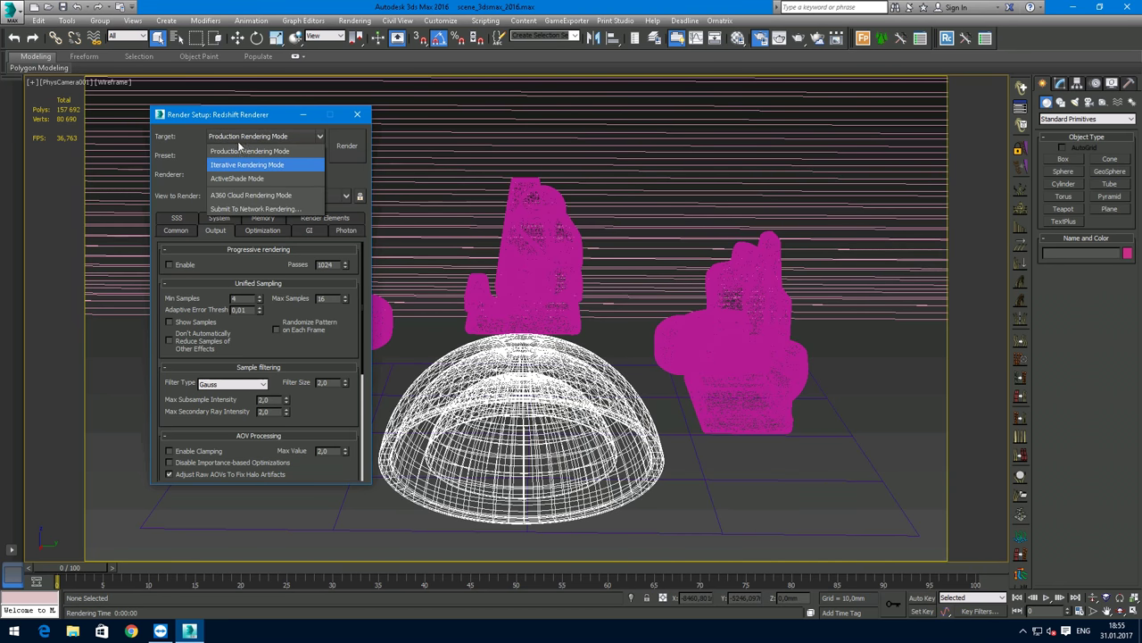
- Set the render Target to ActiveShade Mode with Redshift Renderer
{"action": "left_click", "coordinate": [239, 178]}
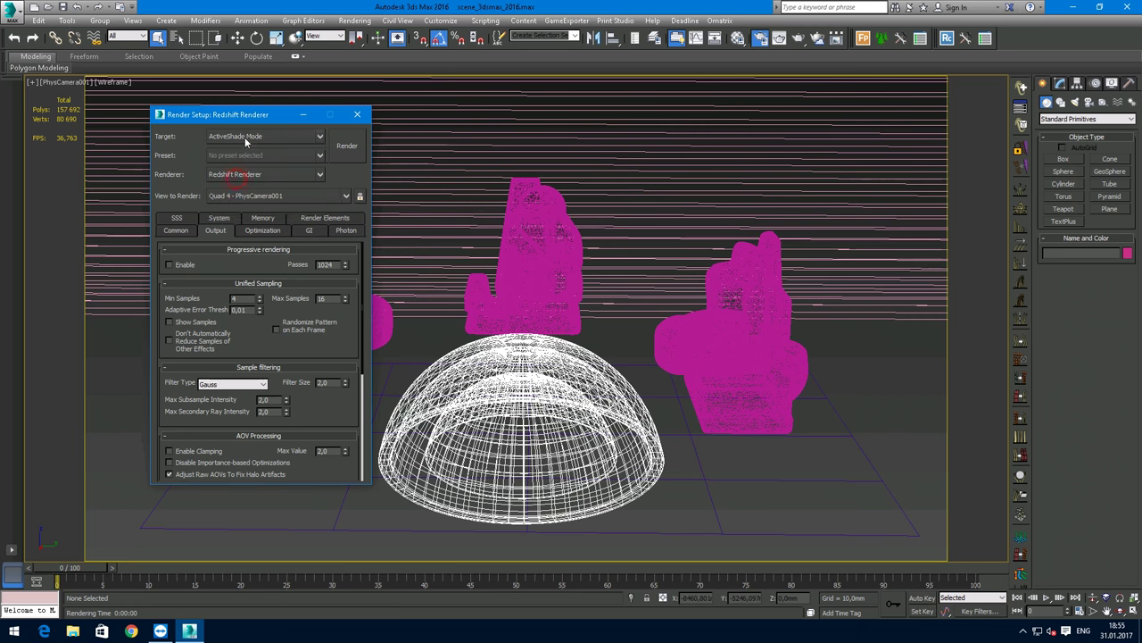
{"action": "left_click", "coordinate": [303, 175]}
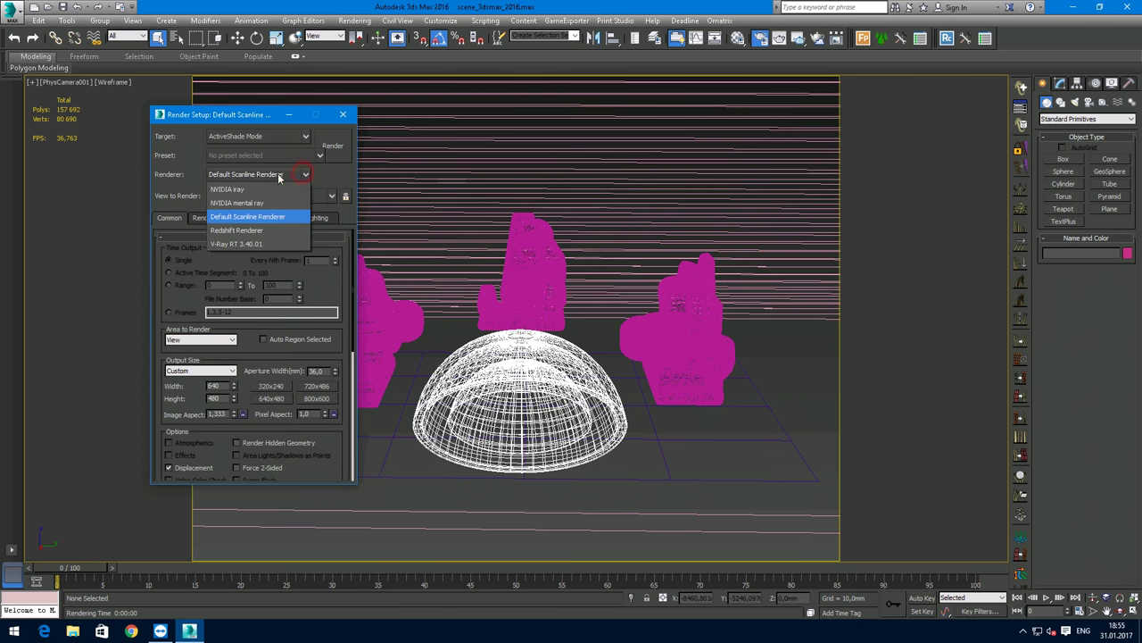
{"action": "left_click", "coordinate": [236, 230]}
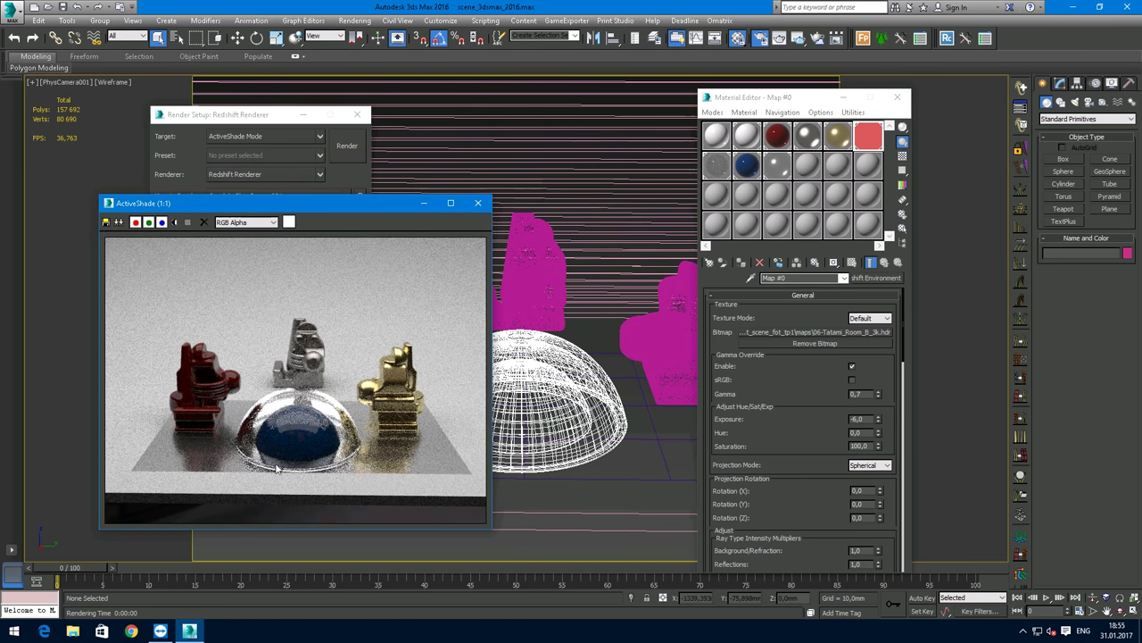
- Switch to a Perspective view framing the figurines, and tint the area light pale cyan
{"action": "left_click", "coordinate": [595, 327]}
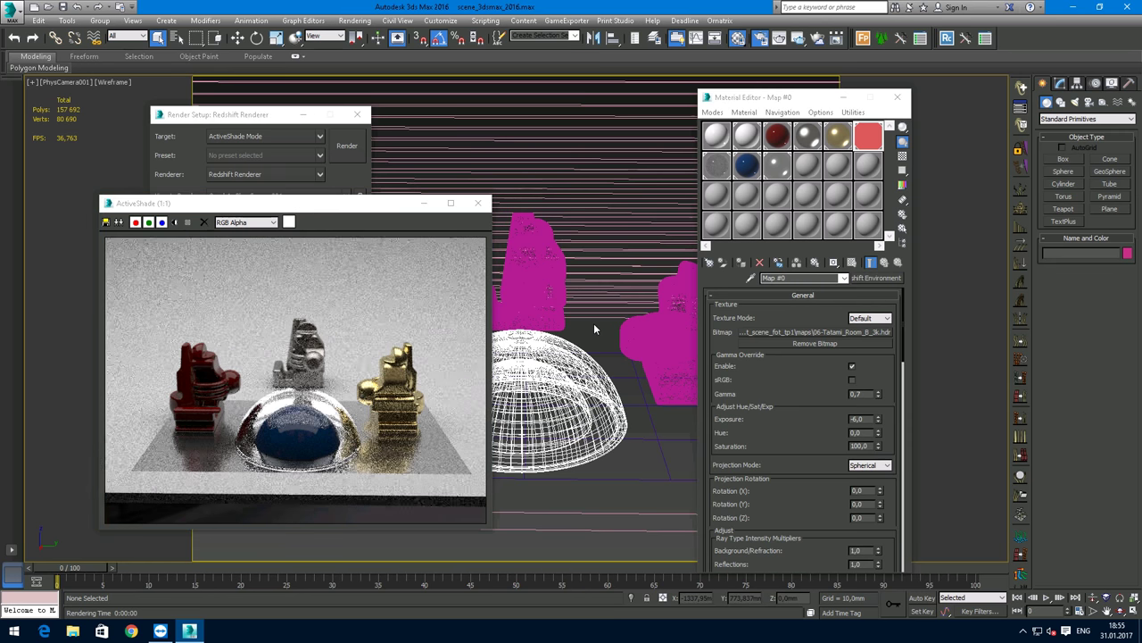
{"action": "key", "text": "p"}
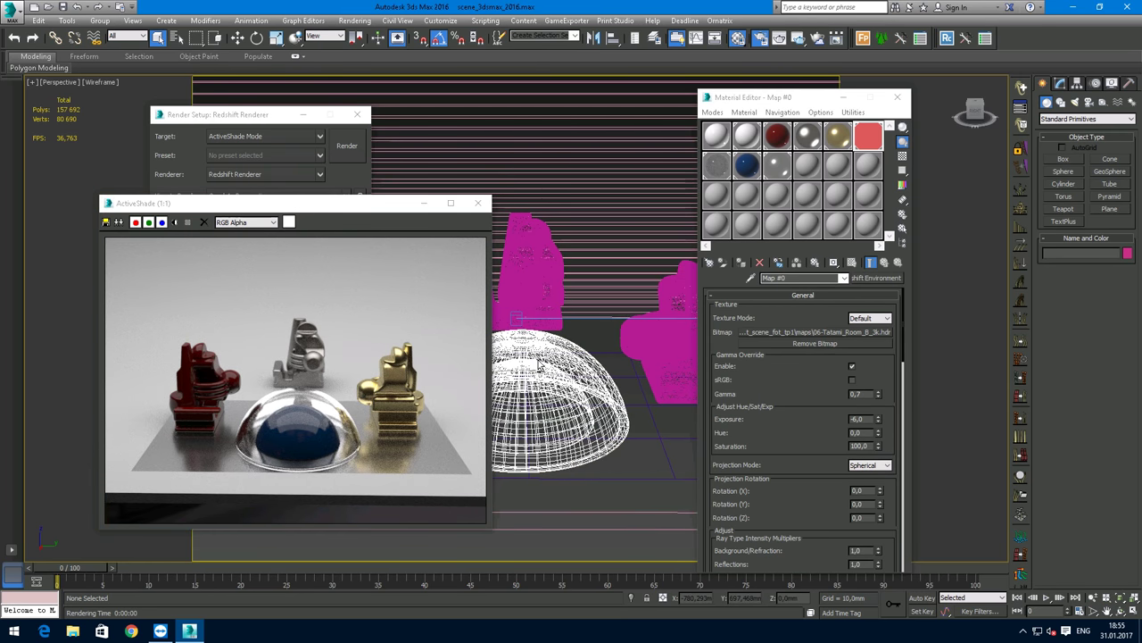
{"action": "middle_click_drag", "start_coordinate": [539, 366], "coordinate": [379, 202], "text": "alt"}
{"action": "left_click", "coordinate": [379, 201]}
{"action": "left_click_drag", "start_coordinate": [306, 166], "coordinate": [306, 165]}
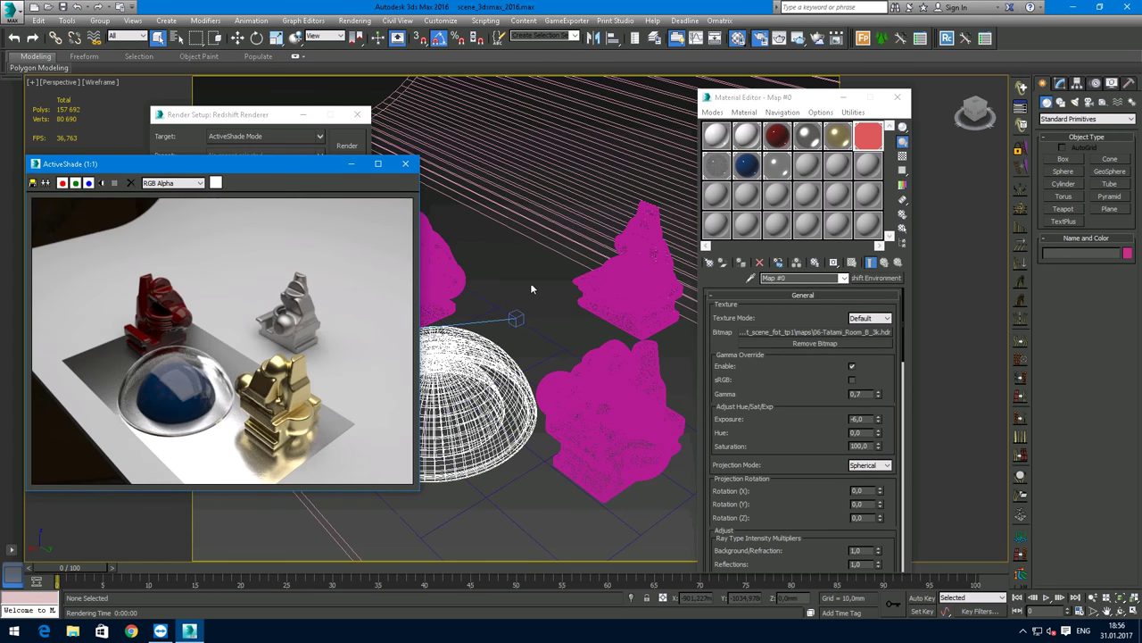
{"action": "middle_click_drag", "start_coordinate": [569, 265], "coordinate": [583, 324], "text": "alt"}
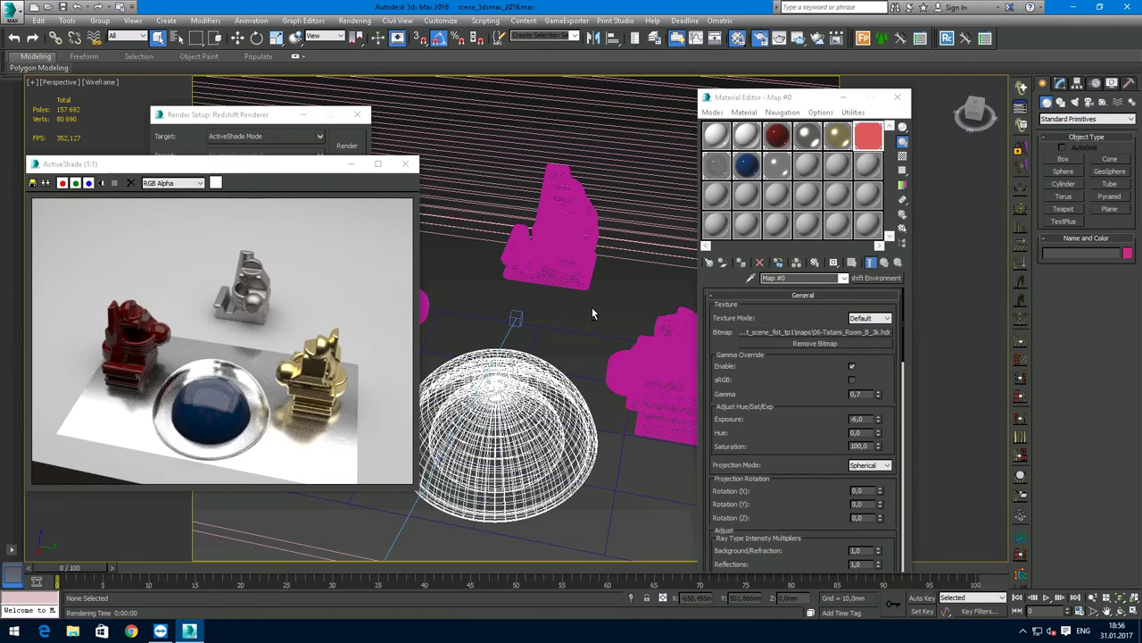
{"action": "key", "text": "z"}
{"action": "left_click", "coordinate": [661, 141]}
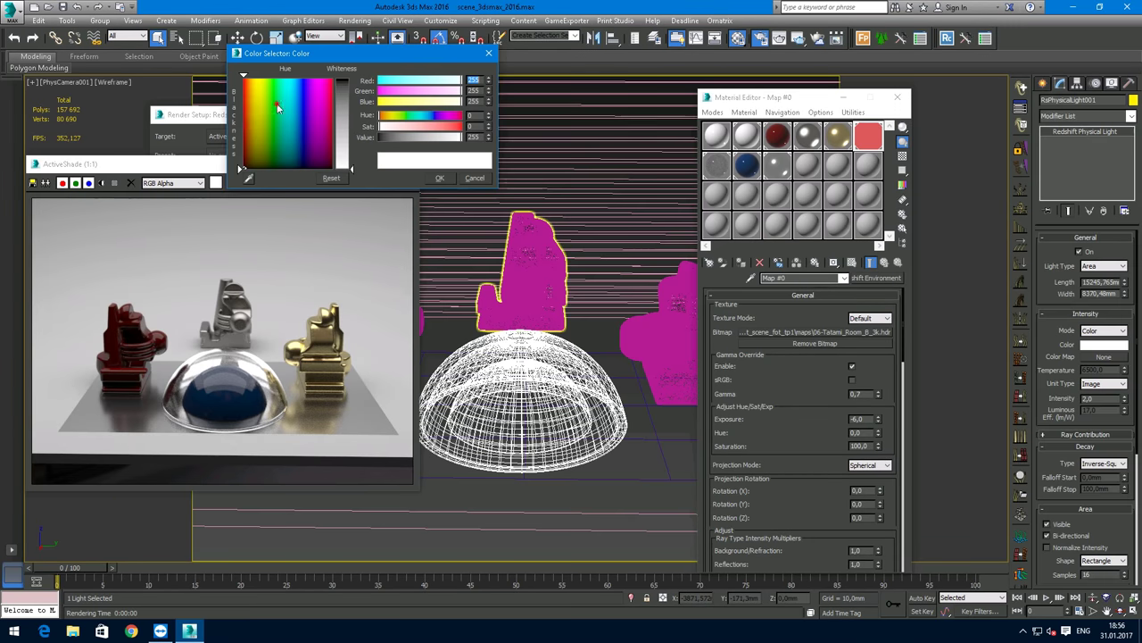
{"action": "mouse_move", "coordinate": [278, 107]}
{"action": "left_mouse_down"}
{"action": "mouse_move", "coordinate": [250, 106]}
{"action": "mouse_move", "coordinate": [289, 106]}
{"action": "left_mouse_up"}
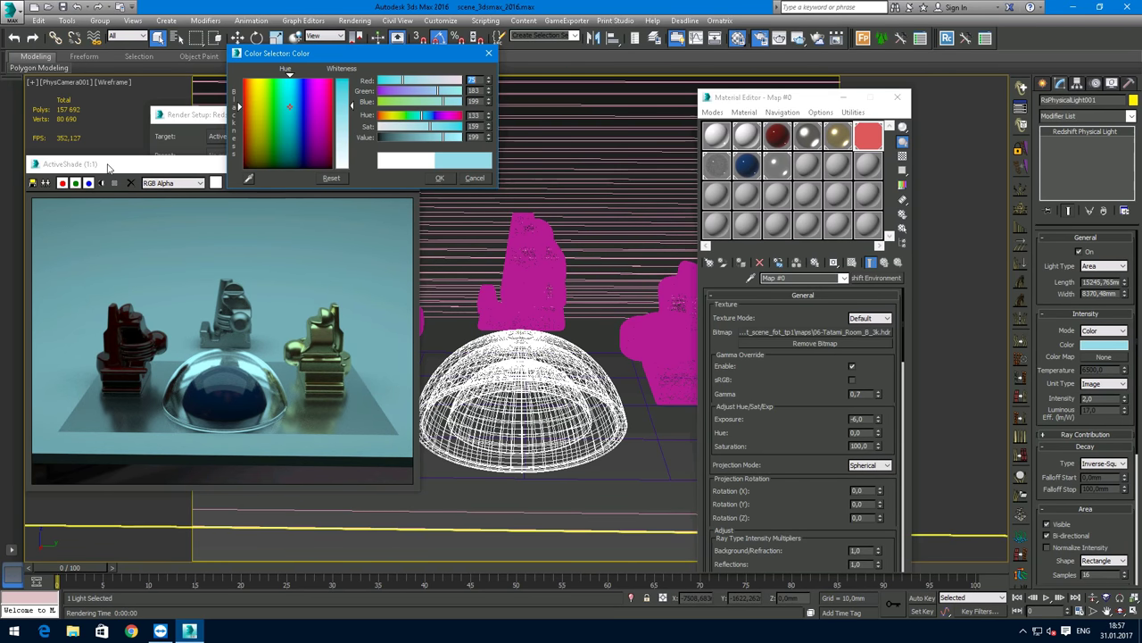
- Close the ActiveShade preview and cancel the area light's cyan colour change
{"action": "left_click", "coordinate": [150, 270]}
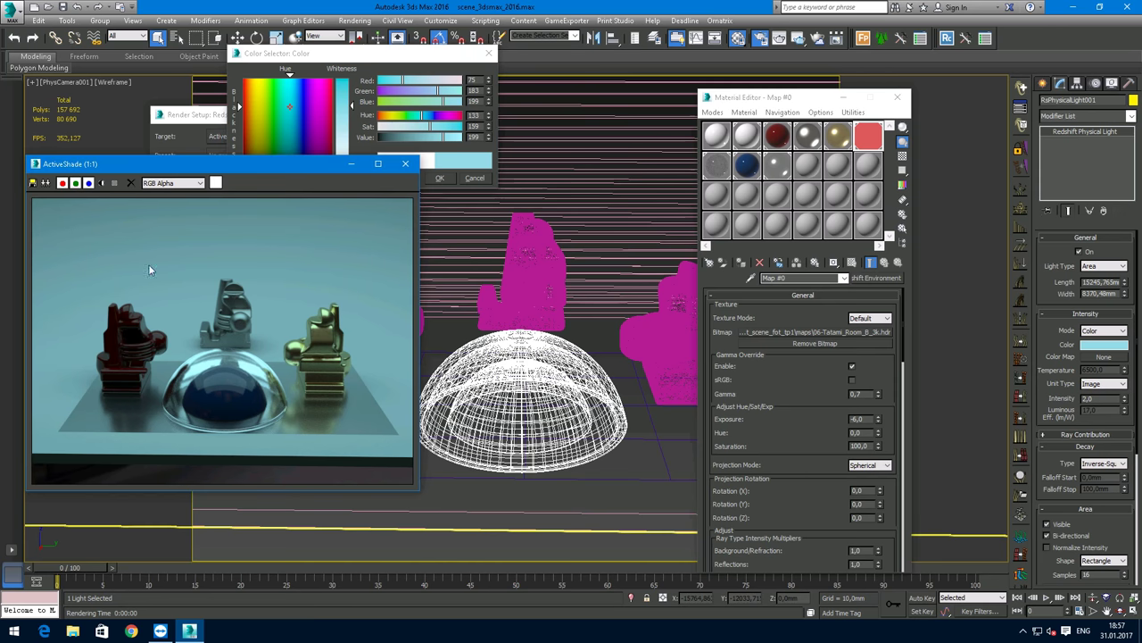
{"action": "left_click", "coordinate": [407, 164]}
{"action": "left_click", "coordinate": [477, 178]}
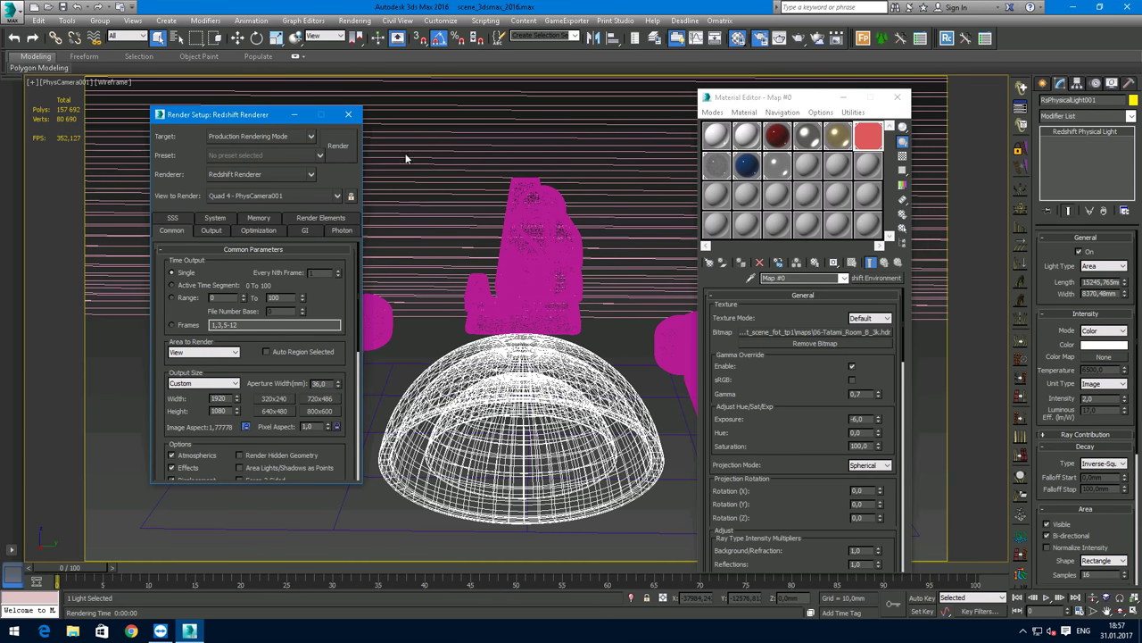
- Toggle Progressive rendering on and back off in the Output tab
{"action": "left_click", "coordinate": [210, 230]}
{"action": "left_click", "coordinate": [175, 266]}
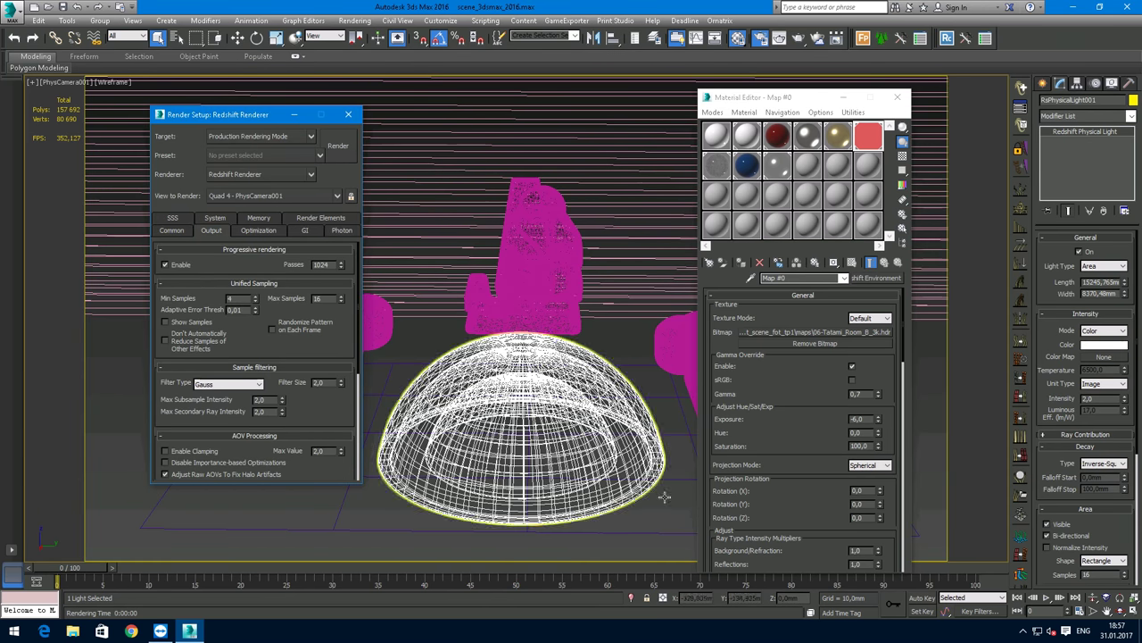
{"action": "left_click", "coordinate": [165, 265]}
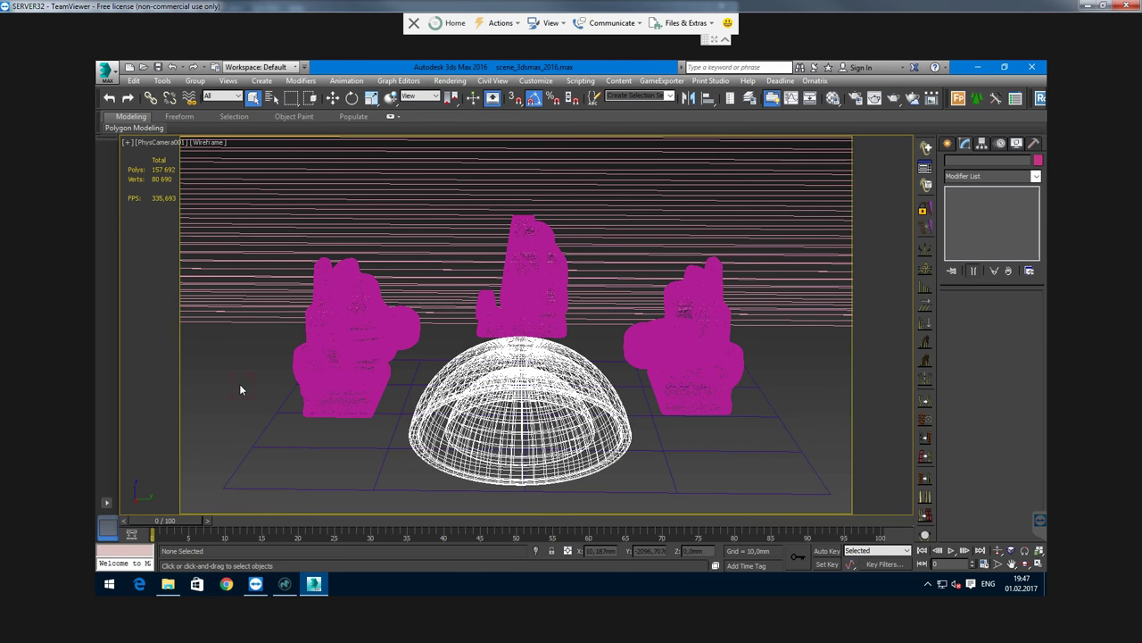
- Open Render Setup's Render Elements Add list and pick RsGlobalIllumination
{"action": "left_click", "coordinate": [450, 80]}
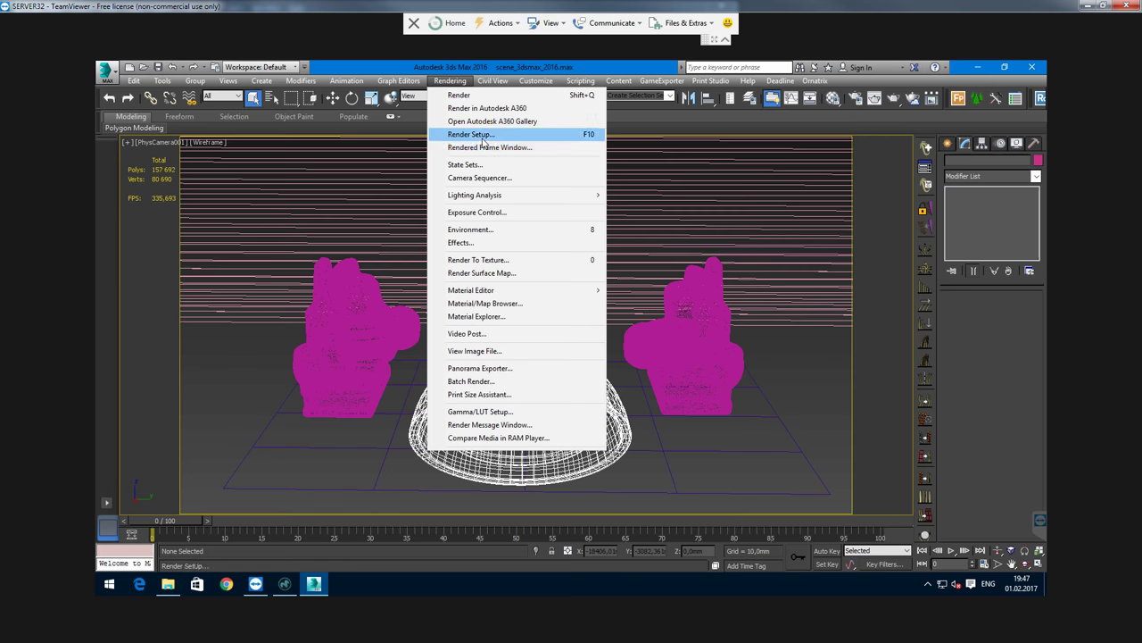
{"action": "left_click", "coordinate": [471, 134]}
{"action": "left_click", "coordinate": [339, 200]}
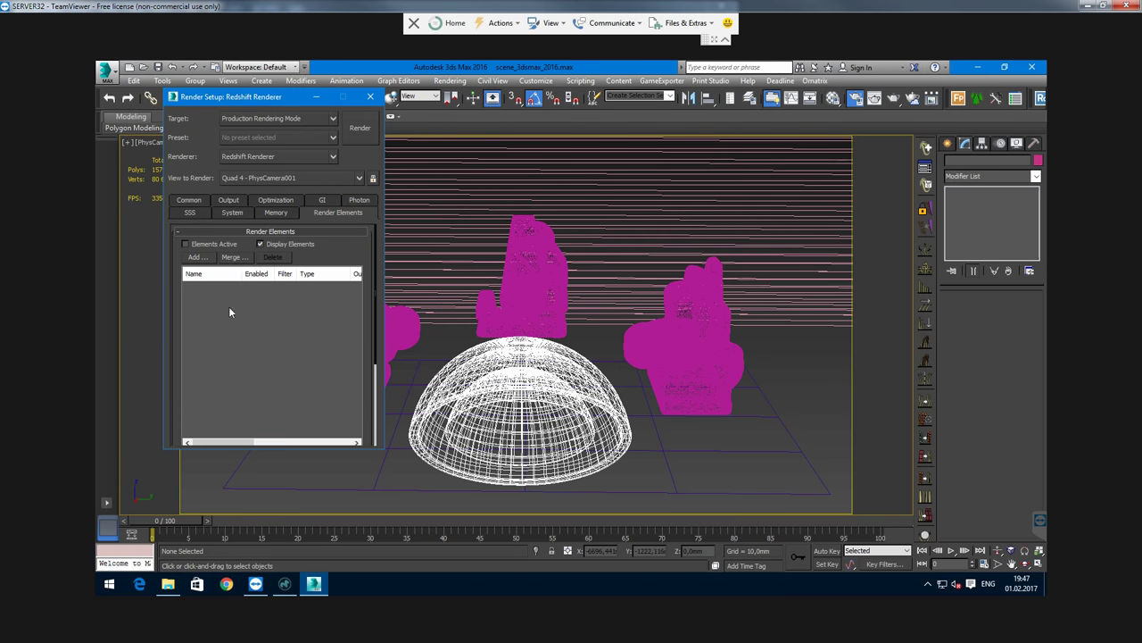
{"action": "left_click", "coordinate": [194, 257]}
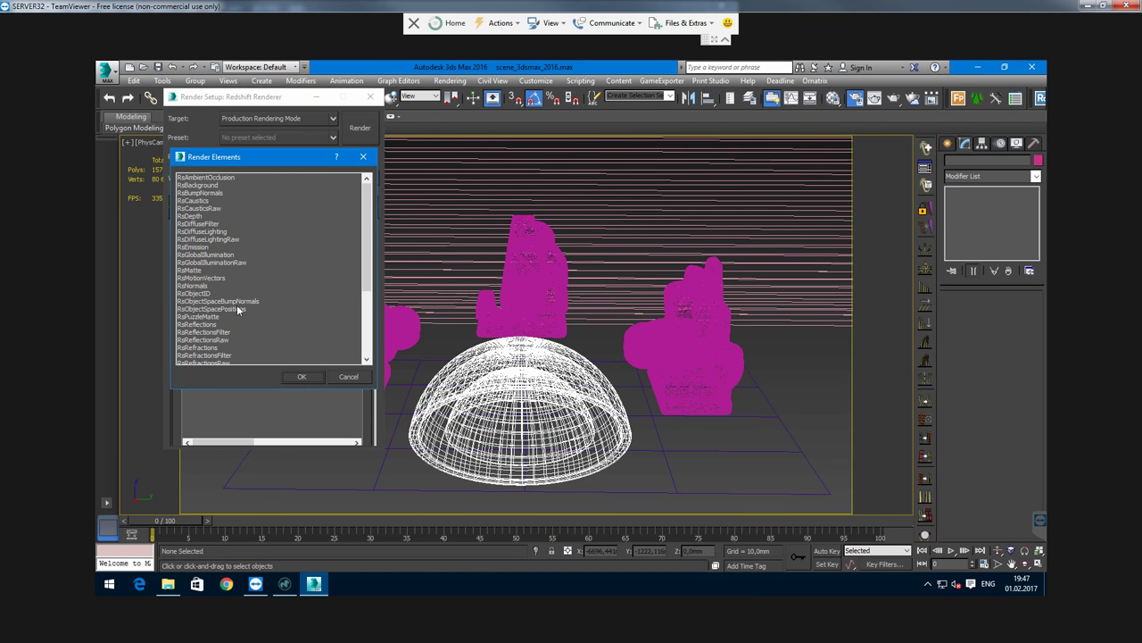
{"action": "left_click", "coordinate": [200, 177]}
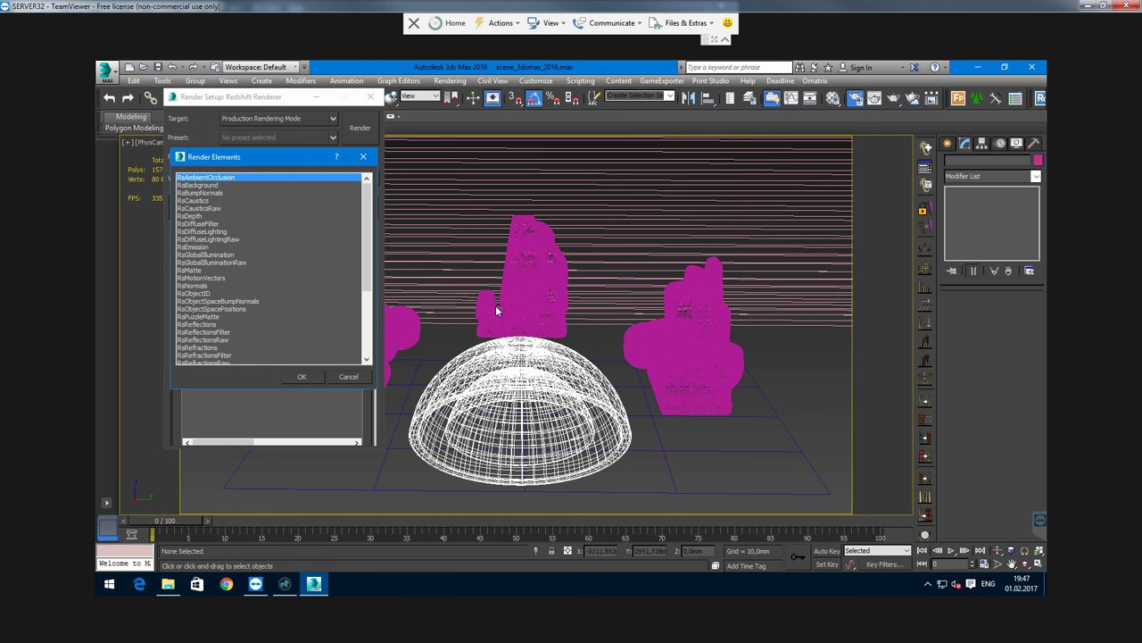
{"action": "left_click", "coordinate": [216, 255]}
- Also select RsReflections, RsRefractions and RsShadows, and add all four elements
{"action": "scroll", "coordinate": [251, 291], "scroll_direction": "down", "scroll_amount": 2}
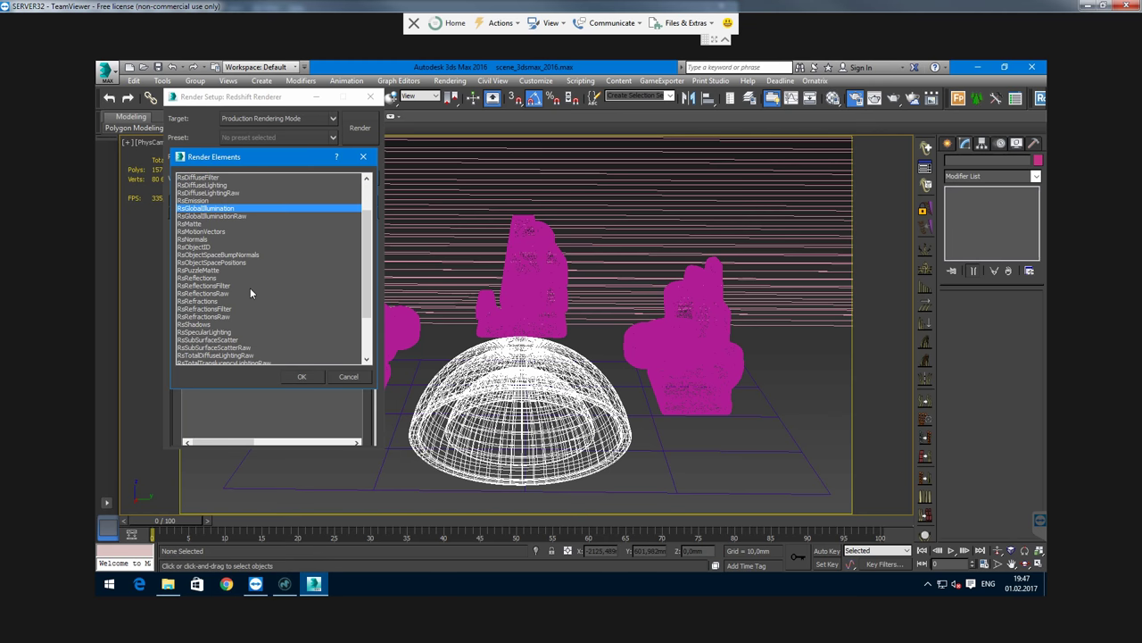
{"action": "left_click", "coordinate": [201, 278], "text": "ctrl"}
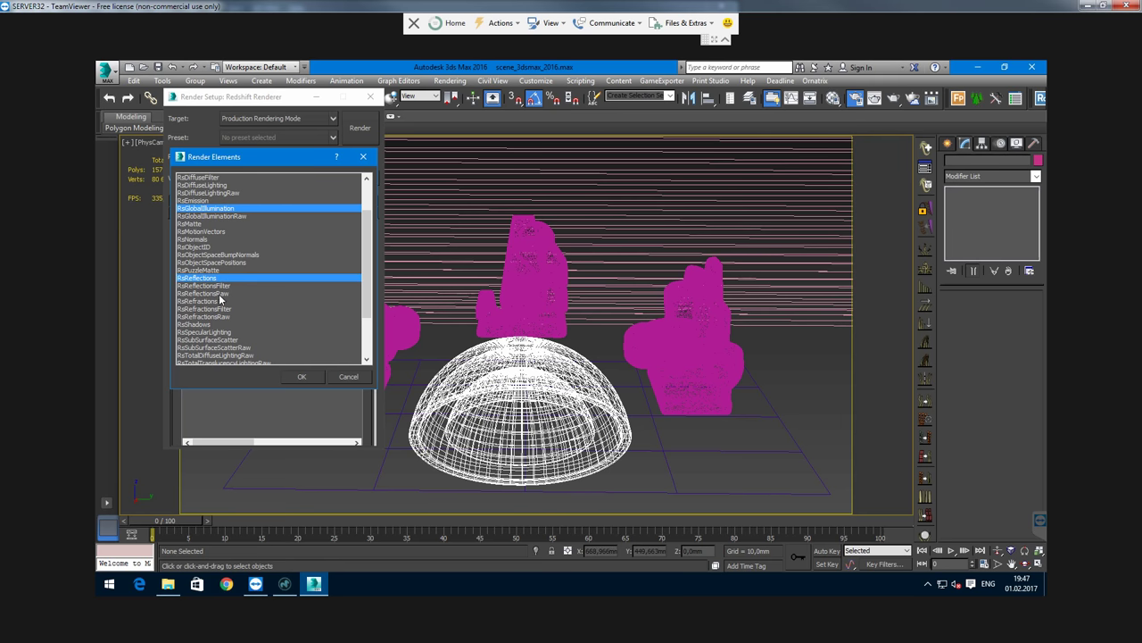
{"action": "left_click", "coordinate": [204, 301], "text": "ctrl"}
{"action": "scroll", "coordinate": [302, 239], "scroll_direction": "down", "scroll_amount": 3}
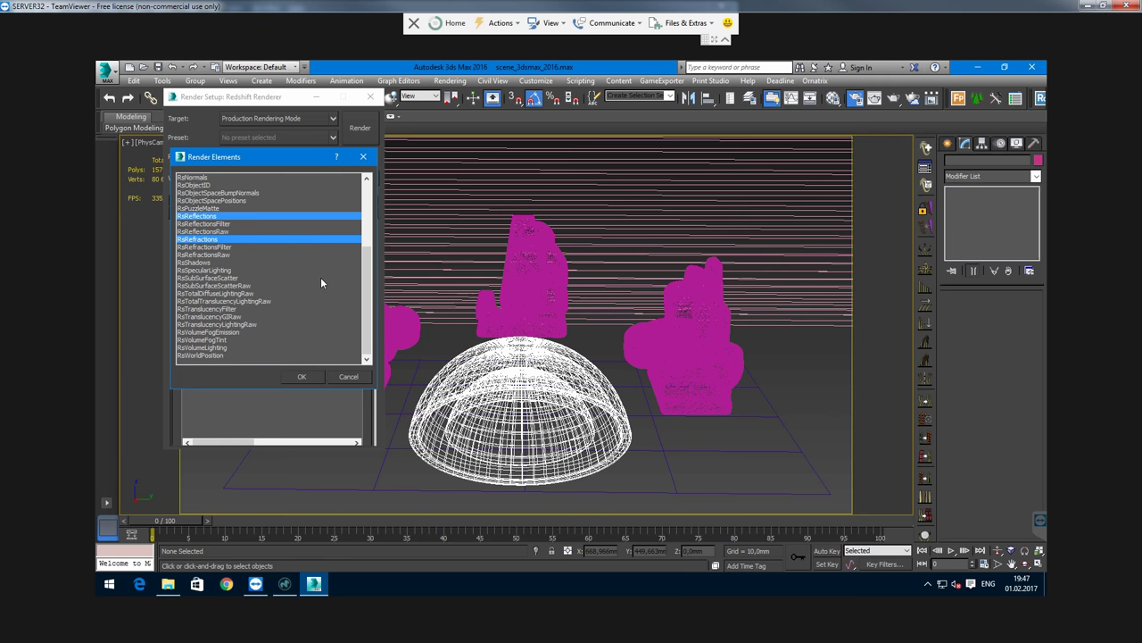
{"action": "left_click", "coordinate": [189, 264], "text": "ctrl"}
{"action": "scroll", "coordinate": [296, 298], "scroll_direction": "up", "scroll_amount": 5}
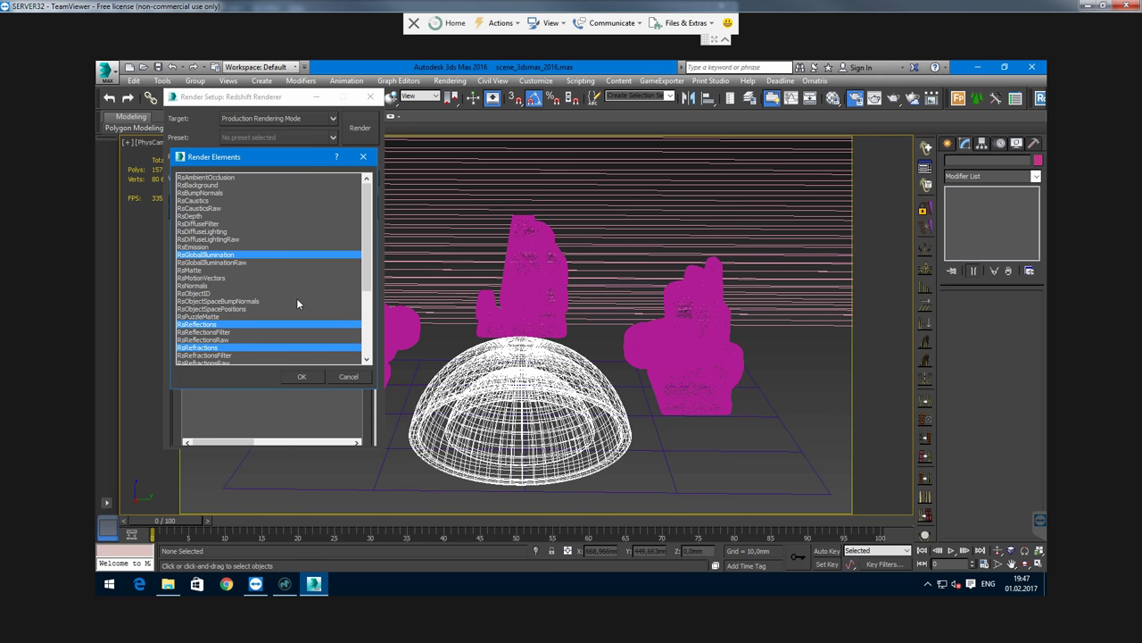
{"action": "scroll", "coordinate": [296, 298], "scroll_direction": "down", "scroll_amount": 3}
{"action": "left_click", "coordinate": [301, 375]}
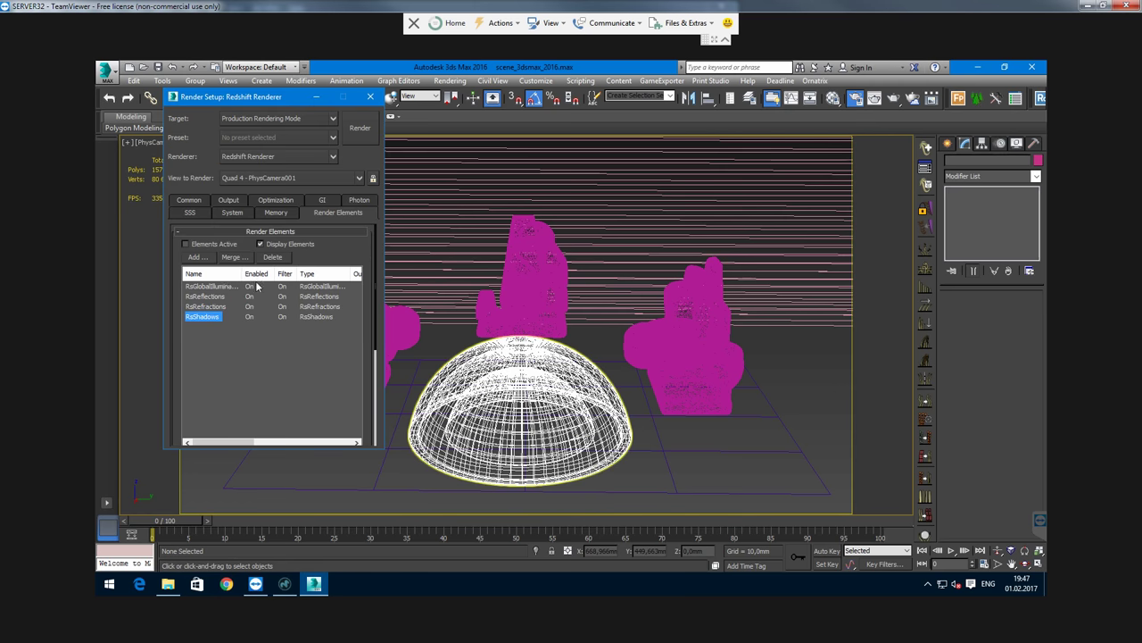
- Set both the primary and secondary GI engines to None
{"action": "left_click", "coordinate": [228, 200]}
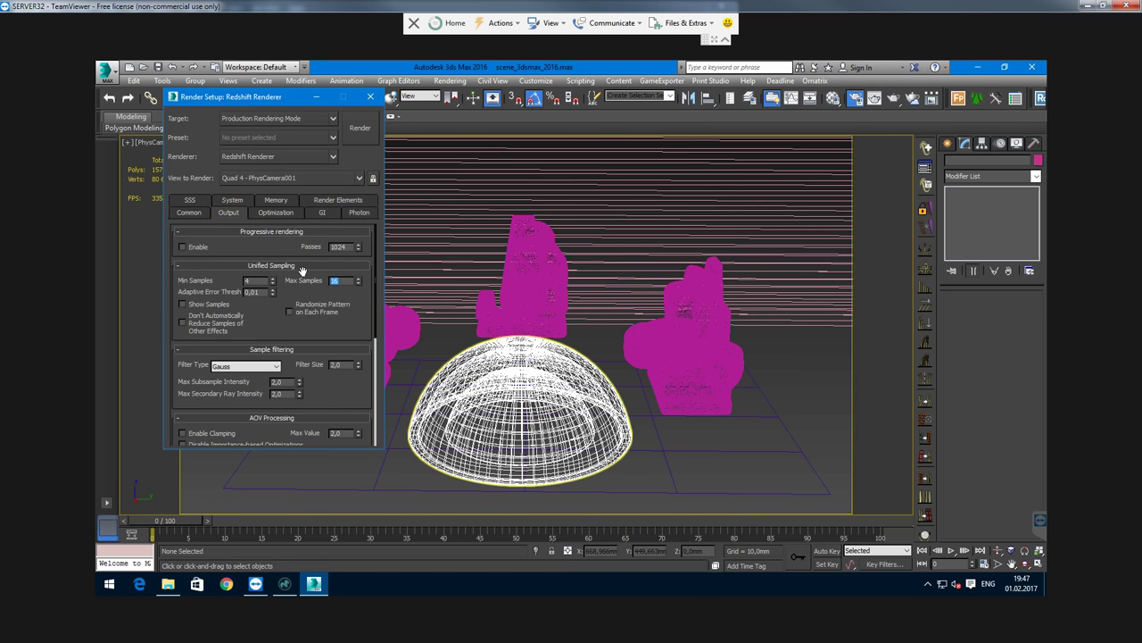
{"action": "left_click", "coordinate": [322, 213]}
{"action": "left_click", "coordinate": [300, 248]}
{"action": "left_click", "coordinate": [257, 257]}
{"action": "left_click", "coordinate": [296, 265]}
{"action": "left_click", "coordinate": [306, 288]}
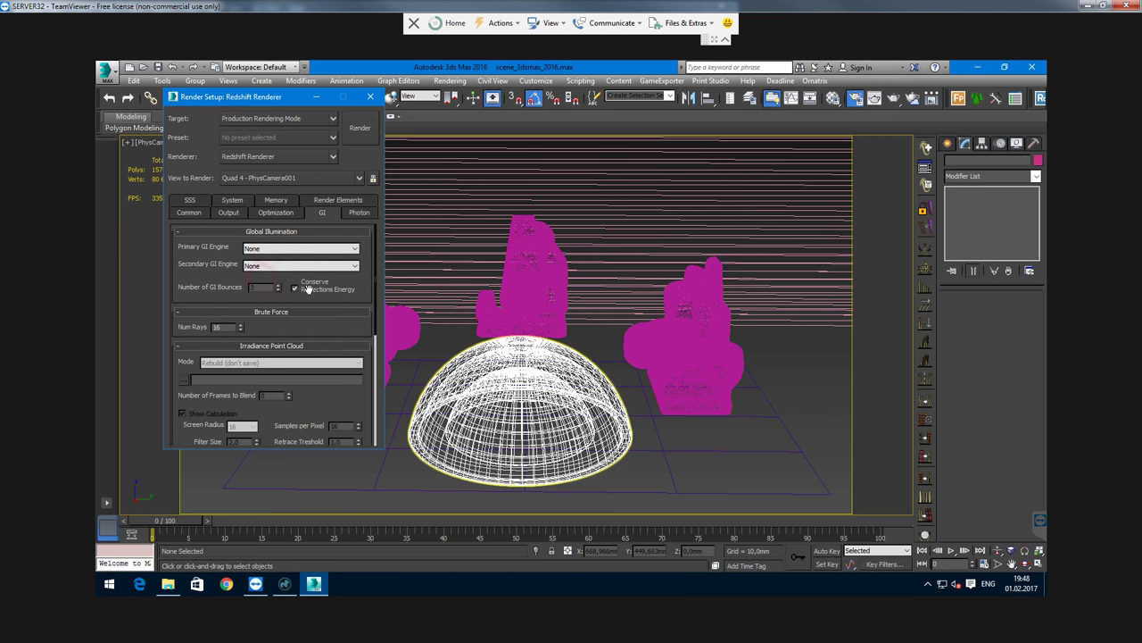
{"action": "left_click", "coordinate": [819, 414]}
- Check the Redshift Bokeh effect in Environment and Effects, then close it and Render Setup
{"action": "key", "text": "8"}
{"action": "left_click", "coordinate": [305, 151]}
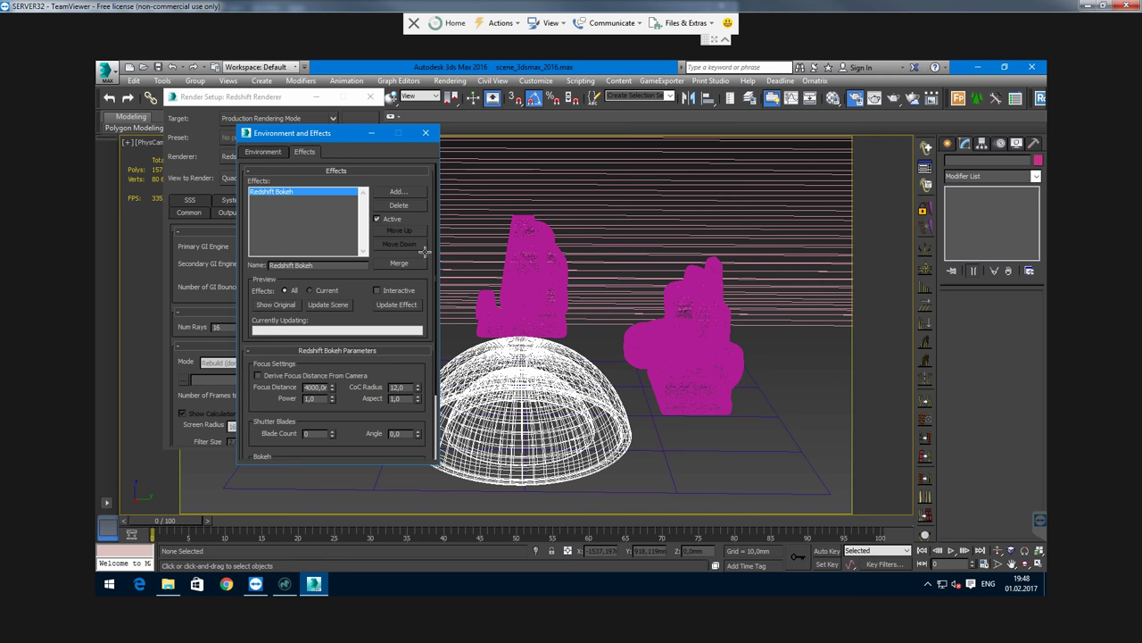
{"action": "key", "text": "8"}
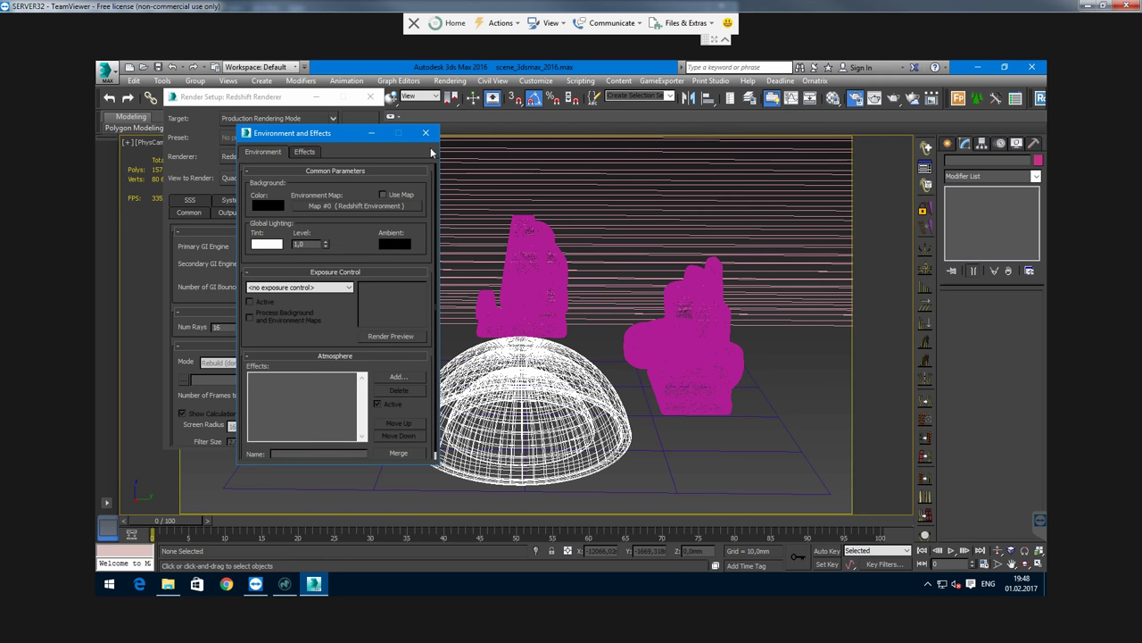
{"action": "left_click", "coordinate": [426, 132]}
{"action": "left_click", "coordinate": [370, 96]}
- Inspect the gold material in the Material Editor, then render the camera view with Shift+Q
{"action": "key", "text": "m"}
{"action": "scroll", "coordinate": [798, 480], "scroll_direction": "down", "scroll_amount": 5}
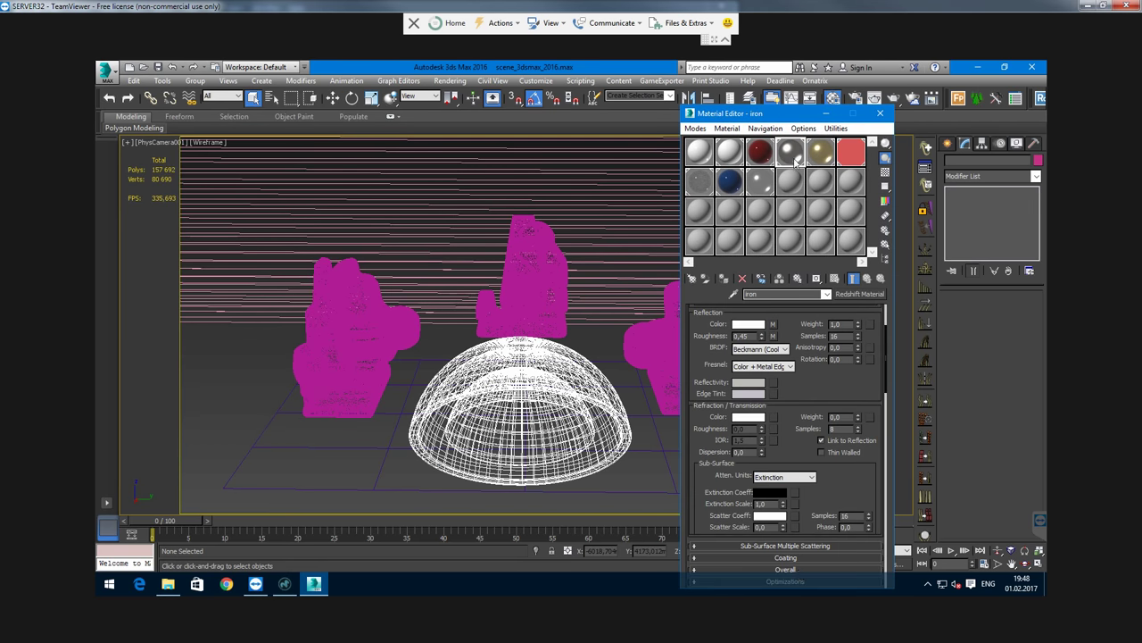
{"action": "left_click", "coordinate": [821, 152]}
{"action": "scroll", "coordinate": [791, 427], "scroll_direction": "down", "scroll_amount": 5}
{"action": "scroll", "coordinate": [791, 428], "scroll_direction": "up", "scroll_amount": 10}
{"action": "scroll", "coordinate": [792, 427], "scroll_direction": "down", "scroll_amount": 5}
{"action": "key", "text": "shift+q"}
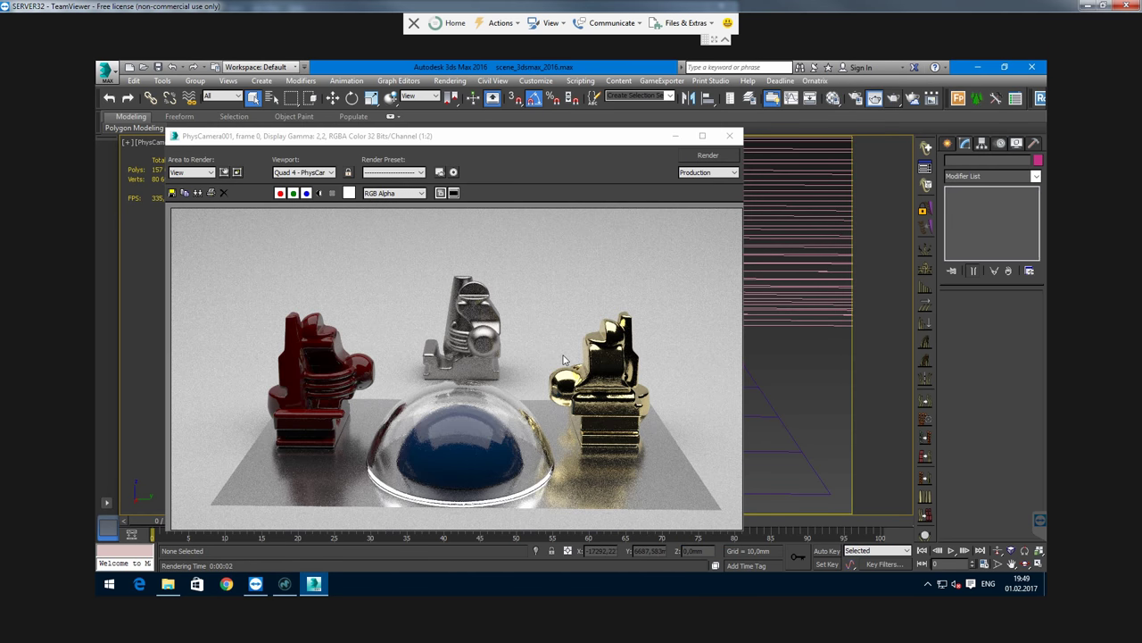
- Re-render the camera view and zoom into the finished frame
{"action": "key", "text": "shift+q"}
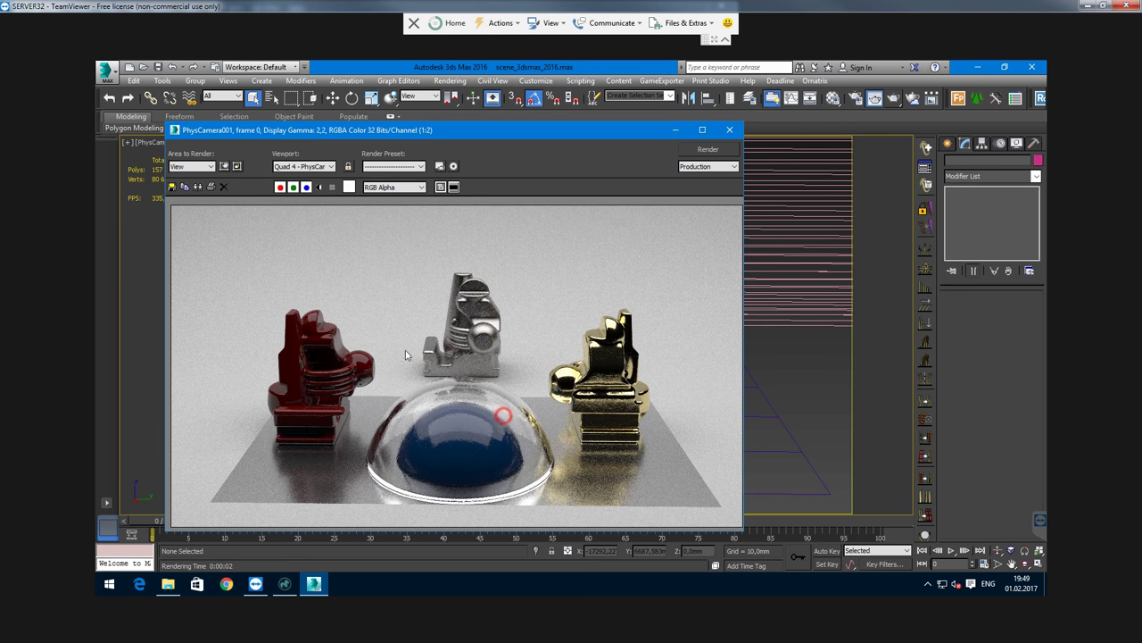
{"action": "scroll", "coordinate": [434, 382], "scroll_direction": "up", "scroll_amount": 1}
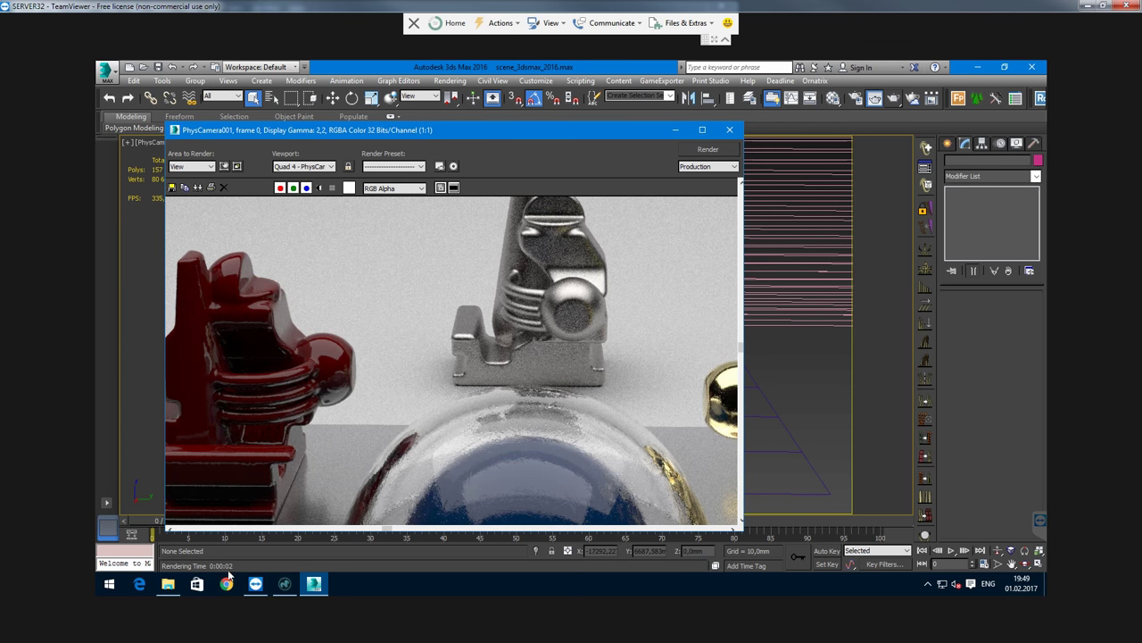
{"action": "scroll", "coordinate": [393, 380], "scroll_direction": "down", "scroll_amount": 1}
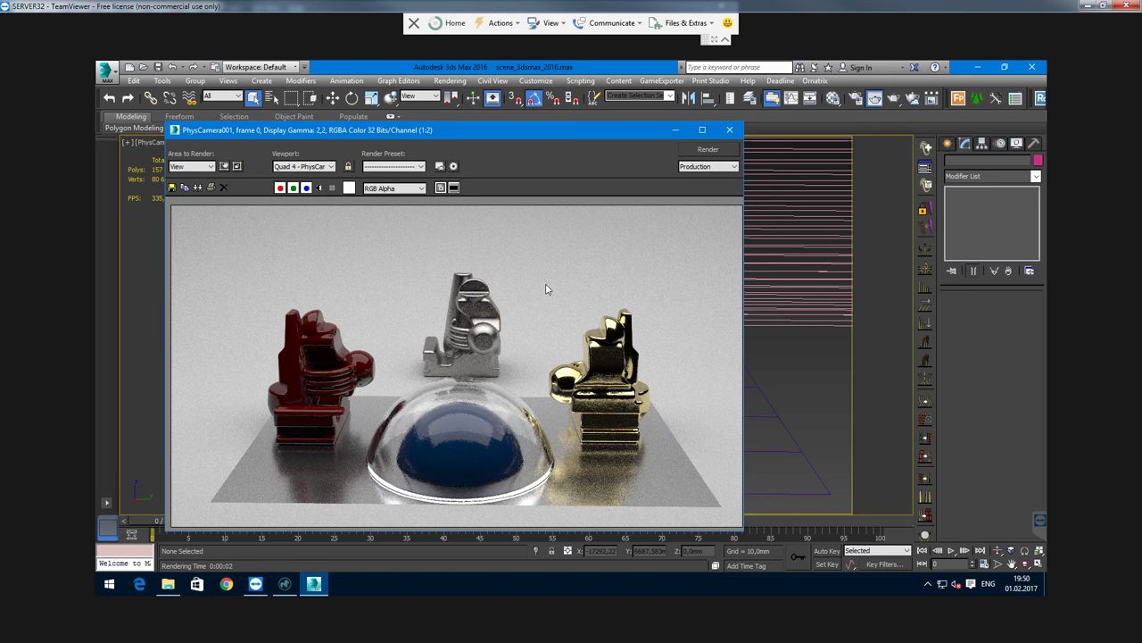
{"action": "scroll", "coordinate": [547, 292], "scroll_direction": "up", "scroll_amount": 1}
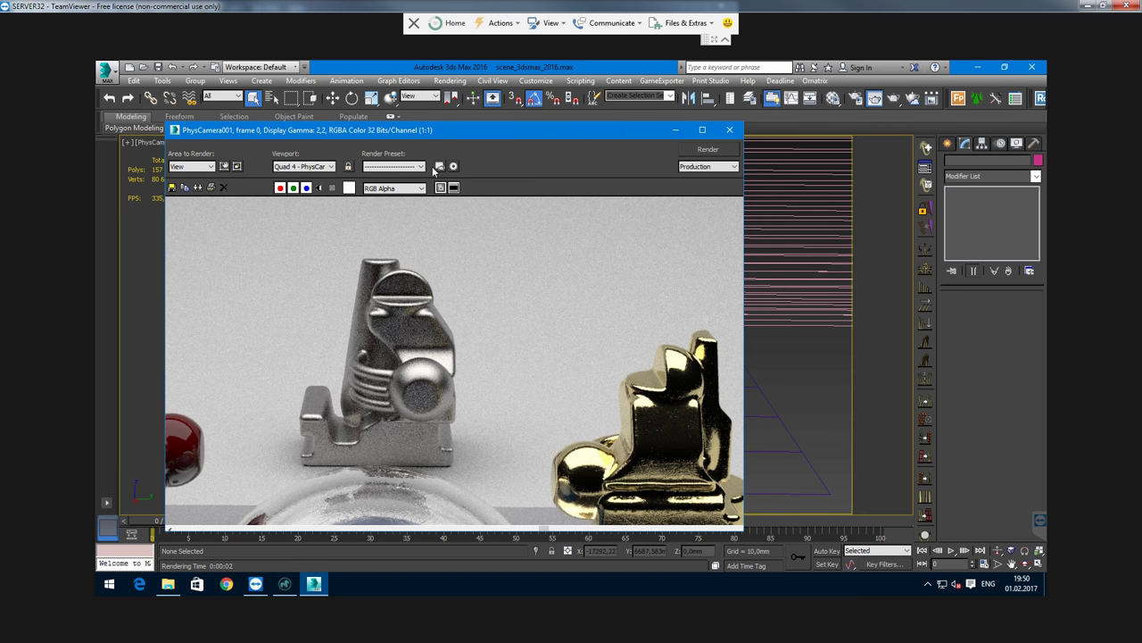
{"action": "left_click", "coordinate": [533, 378]}
{"action": "scroll", "coordinate": [617, 349], "scroll_direction": "up", "scroll_amount": 1}
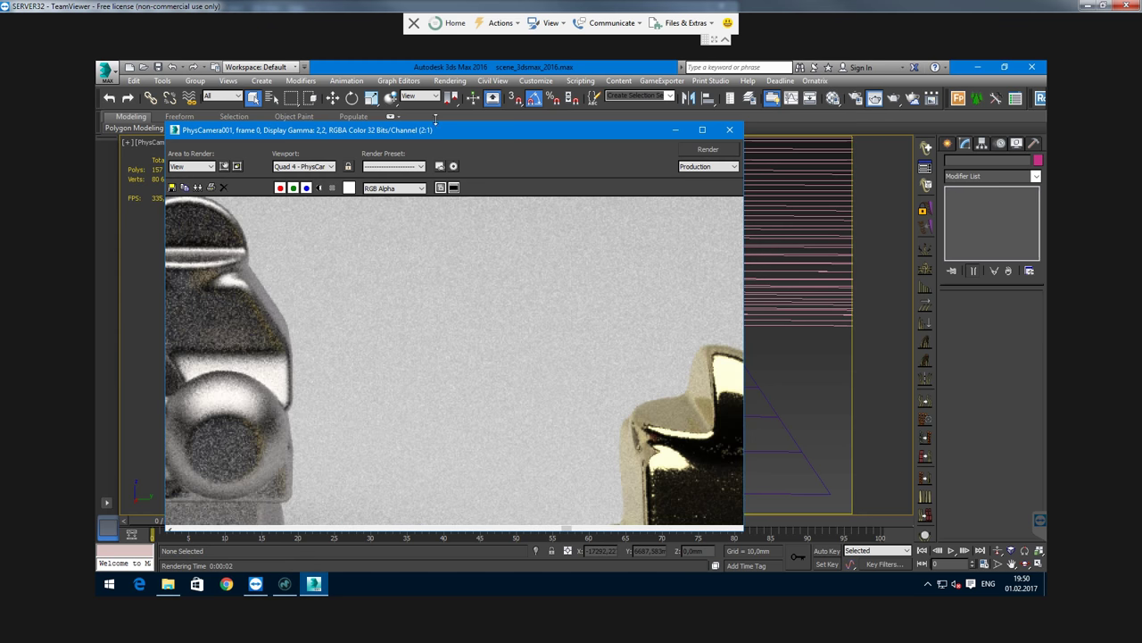
- Pan across the silver, red and gold figurines to inspect their grain close up
{"action": "middle_click_drag", "start_coordinate": [253, 365], "coordinate": [435, 358]}
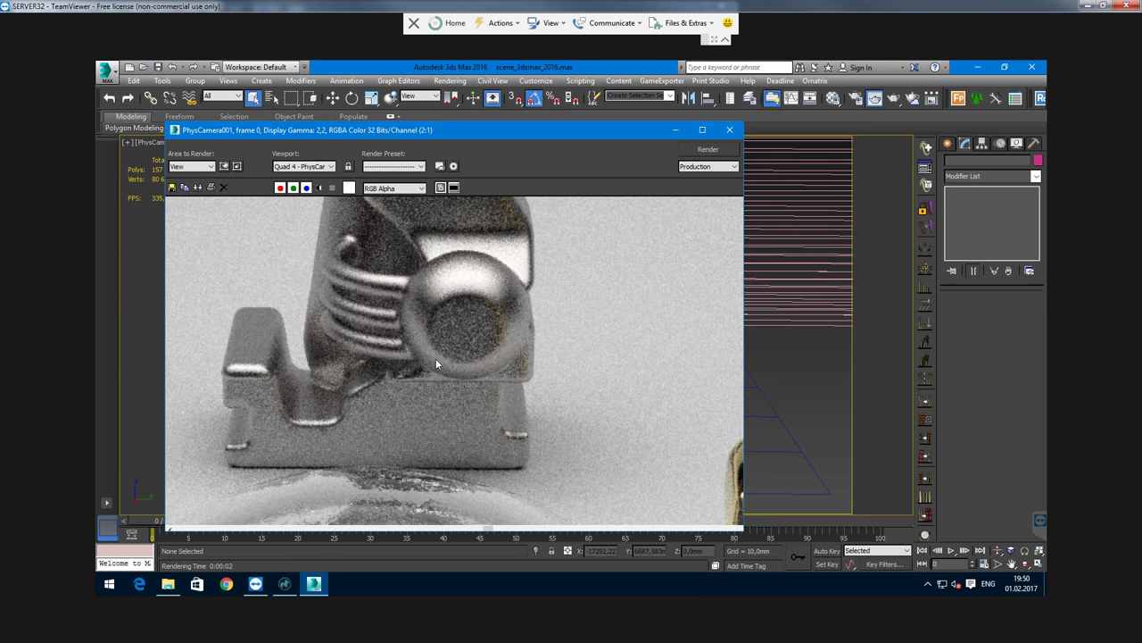
{"action": "scroll", "coordinate": [436, 357], "scroll_direction": "down", "scroll_amount": 1}
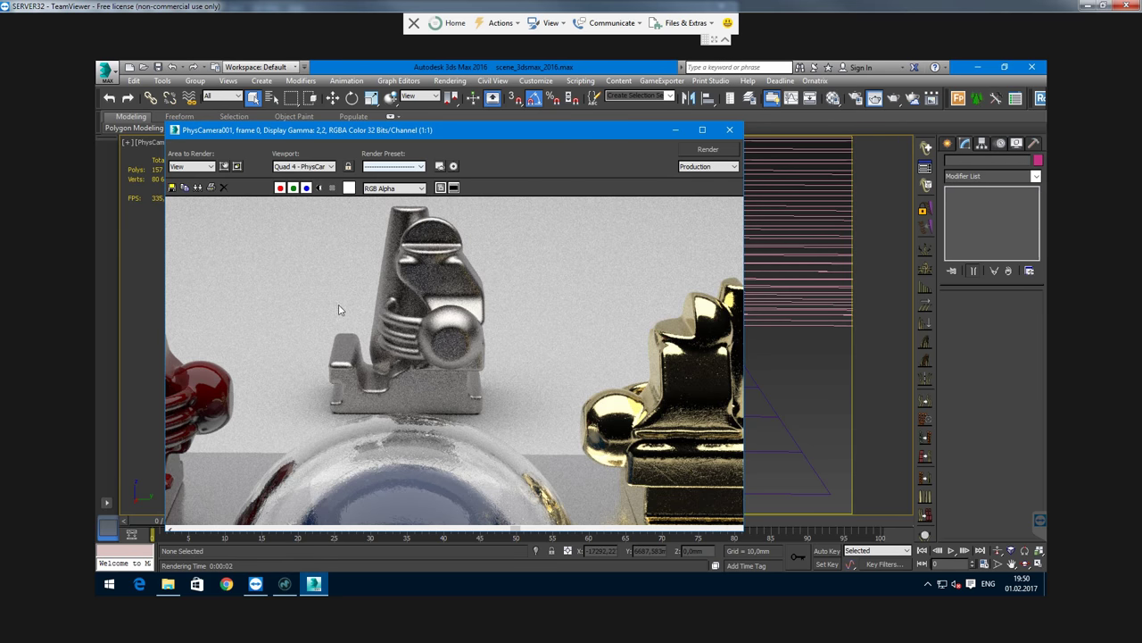
{"action": "middle_click_drag", "start_coordinate": [339, 312], "coordinate": [543, 255]}
{"action": "middle_click_drag", "start_coordinate": [586, 357], "coordinate": [343, 383]}
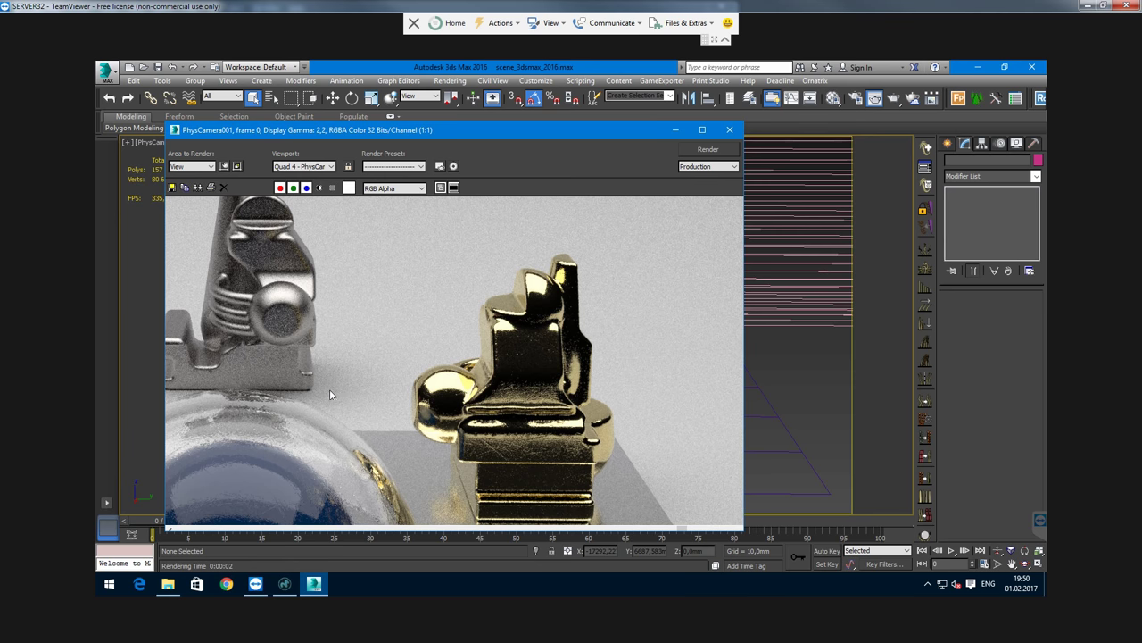
{"action": "middle_click_drag", "start_coordinate": [378, 373], "coordinate": [444, 379]}
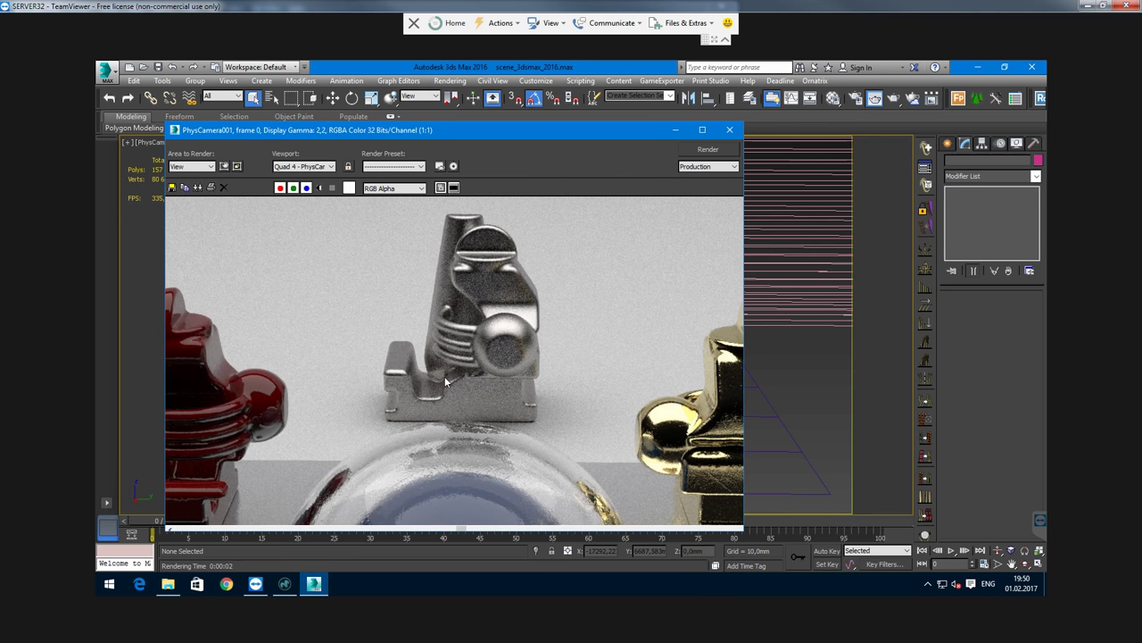
{"action": "scroll", "coordinate": [479, 401], "scroll_direction": "up", "scroll_amount": 3}
{"action": "scroll", "coordinate": [479, 401], "scroll_direction": "down", "scroll_amount": 3}
{"action": "key", "text": "F10"}
{"action": "left_click", "coordinate": [338, 213]}
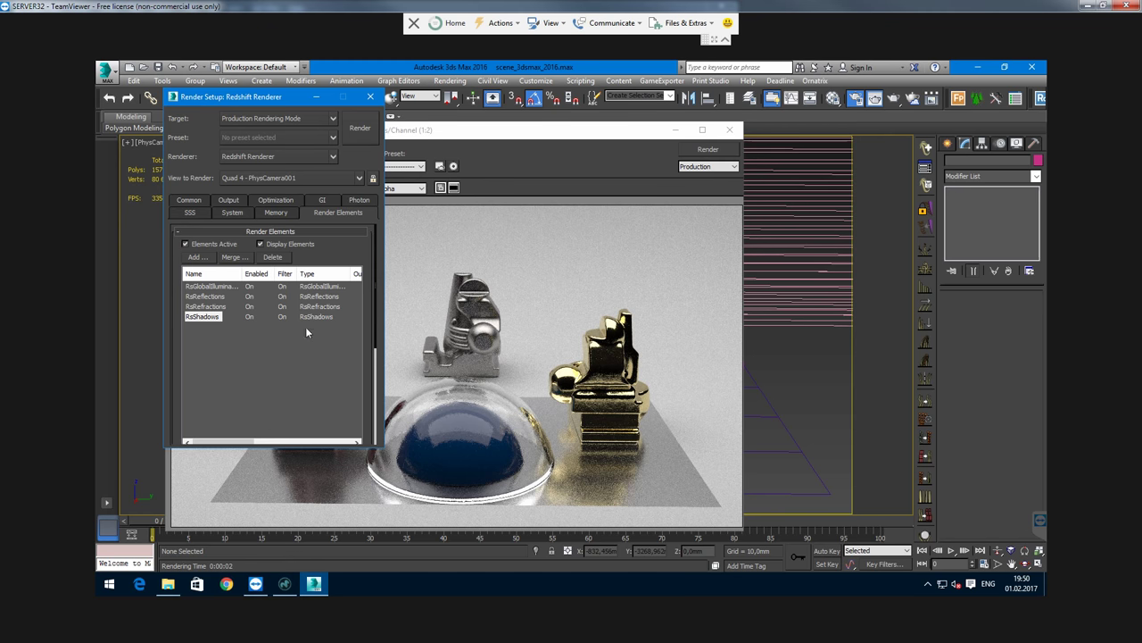
{"action": "left_click", "coordinate": [243, 213]}
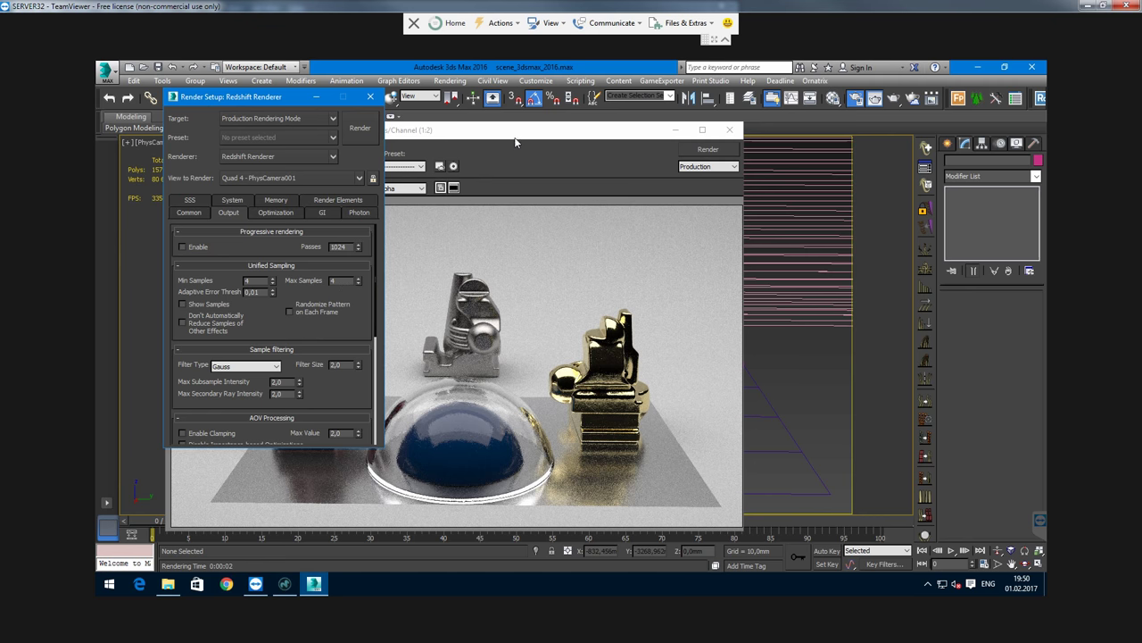
{"action": "left_click_drag", "start_coordinate": [515, 141], "coordinate": [593, 151]}
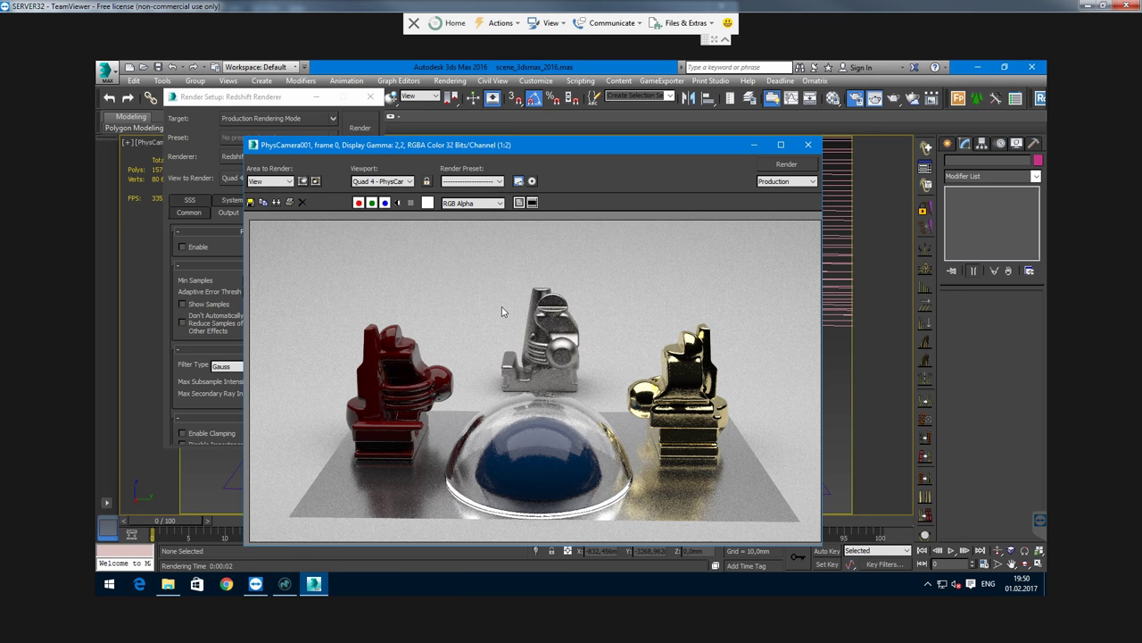
{"action": "left_click_drag", "start_coordinate": [501, 145], "coordinate": [593, 131]}
{"action": "left_click", "coordinate": [273, 356]}
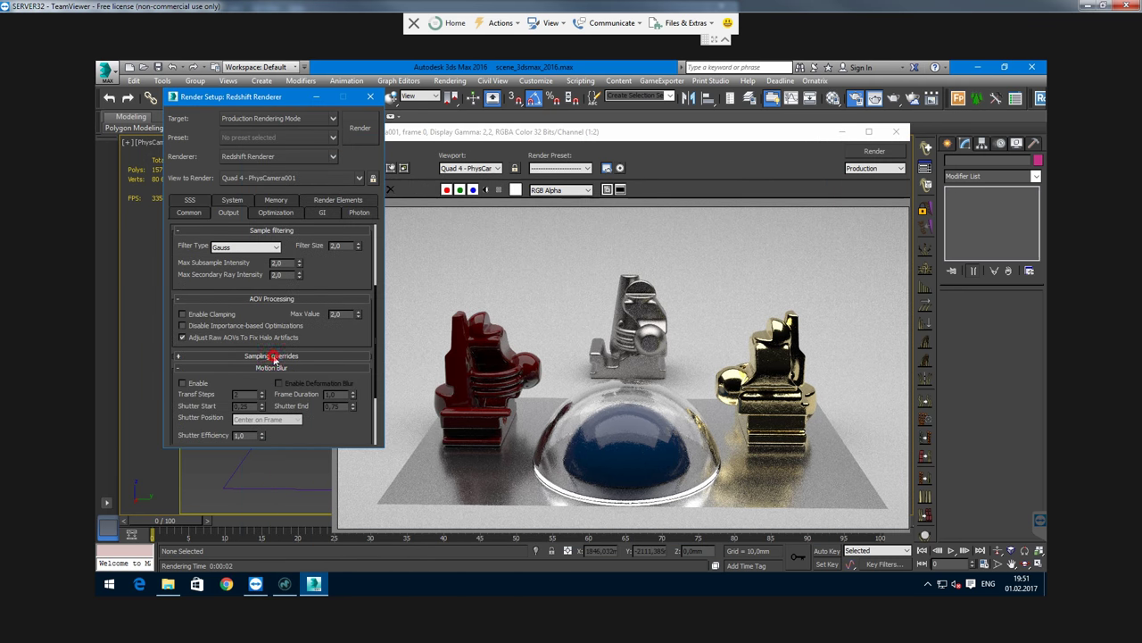
{"action": "scroll", "coordinate": [277, 352], "scroll_direction": "up", "scroll_amount": 3}
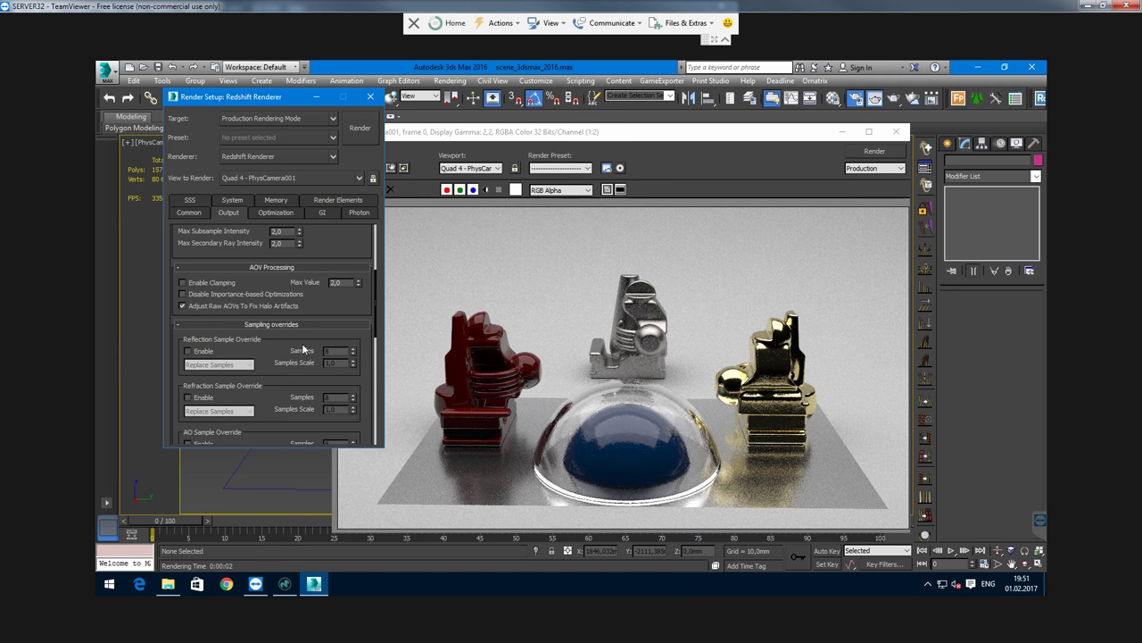
{"action": "scroll", "coordinate": [268, 349], "scroll_direction": "down", "scroll_amount": 2}
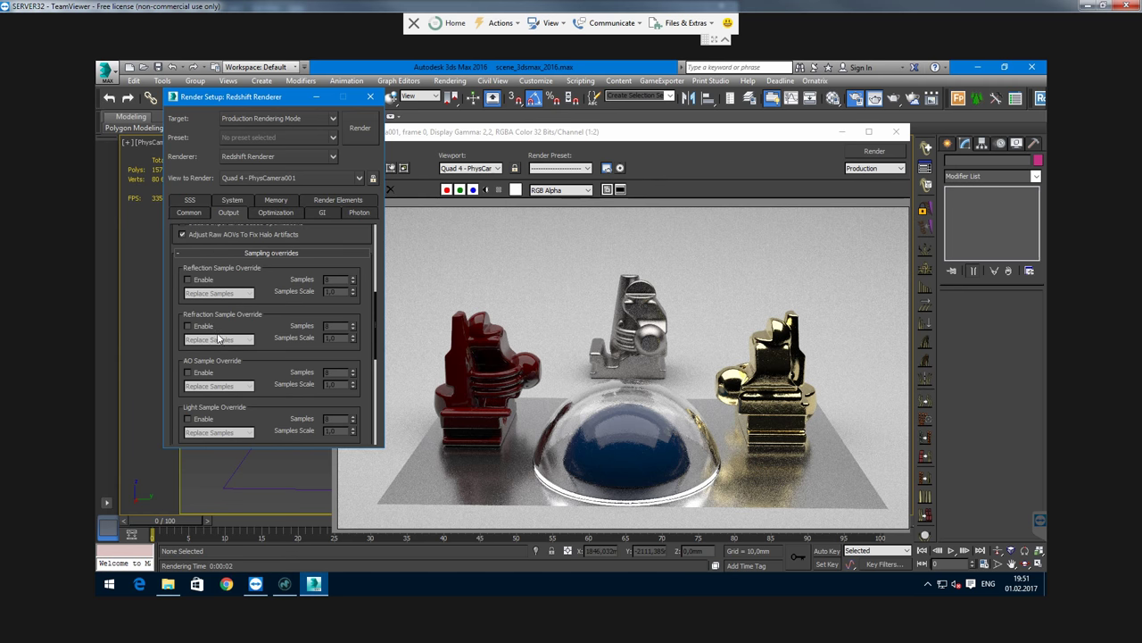
{"action": "scroll", "coordinate": [255, 359], "scroll_direction": "down", "scroll_amount": 1}
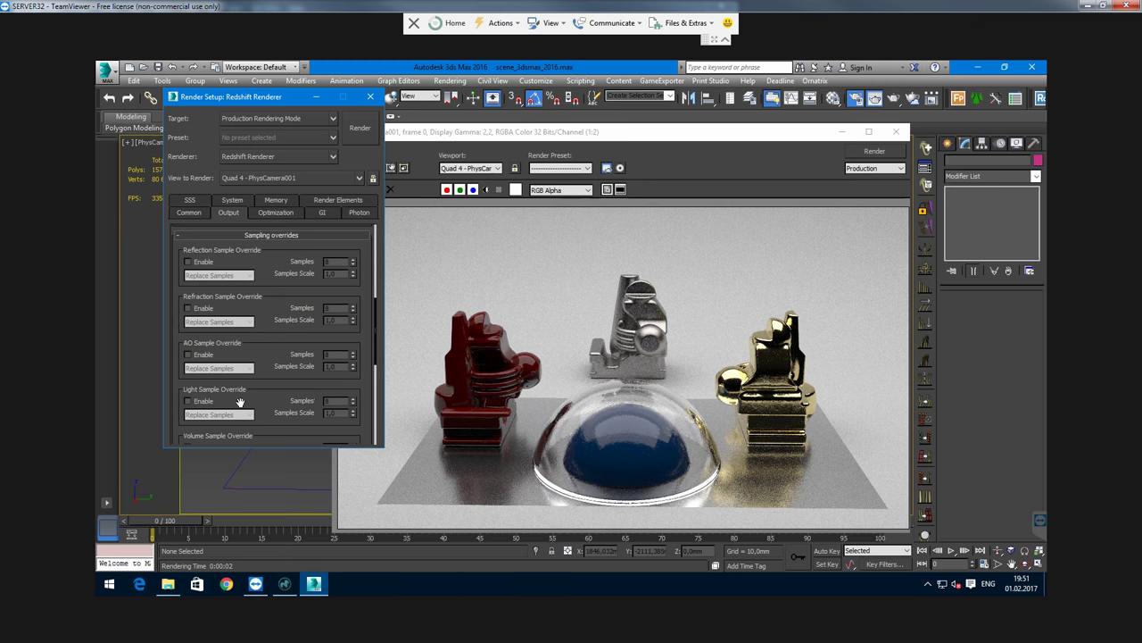
{"action": "key", "text": "F10"}
{"action": "left_click", "coordinate": [696, 354]}
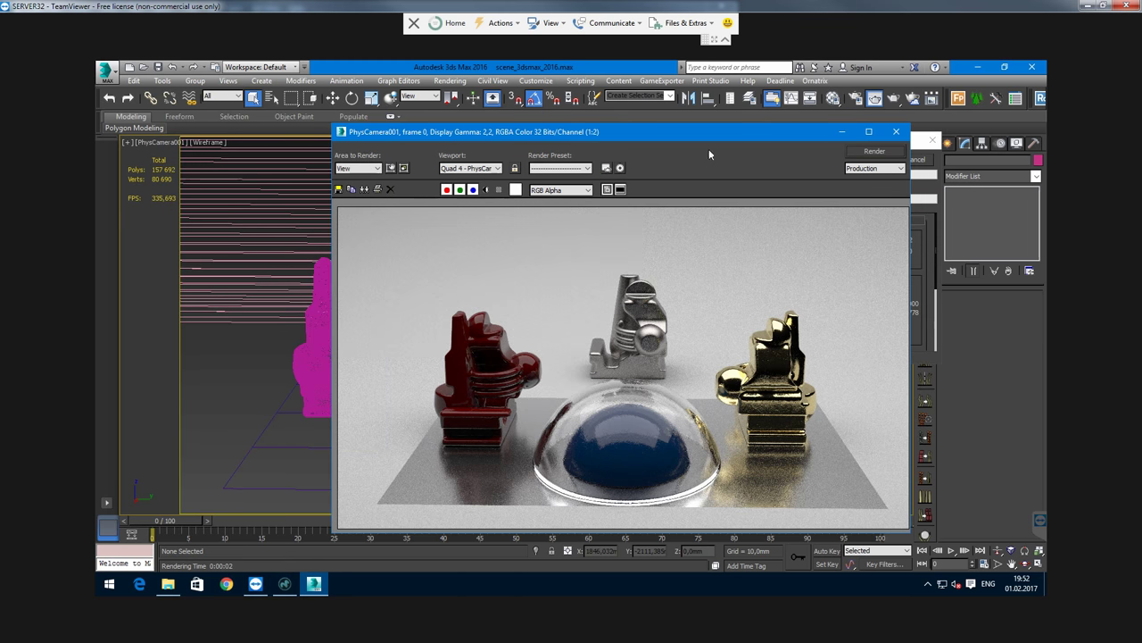
- Start a fresh camera render and select RsPhysicalLight001 in the Scene Explorer
{"action": "left_click_drag", "start_coordinate": [695, 135], "coordinate": [499, 108]}
{"action": "key", "text": "shift+q"}
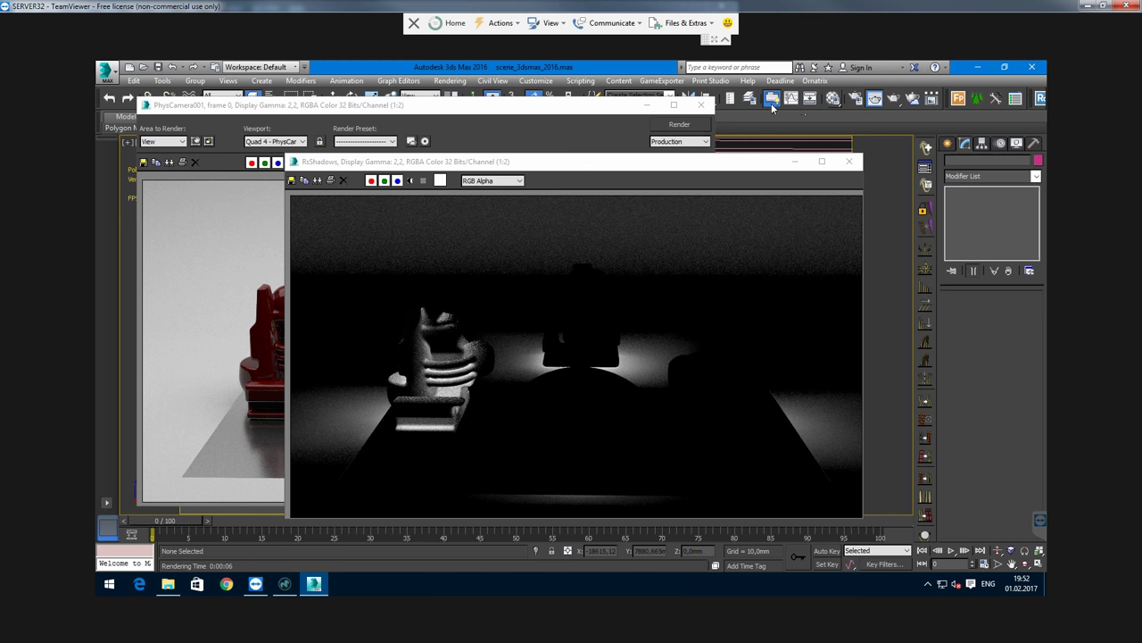
{"action": "left_click", "coordinate": [731, 99]}
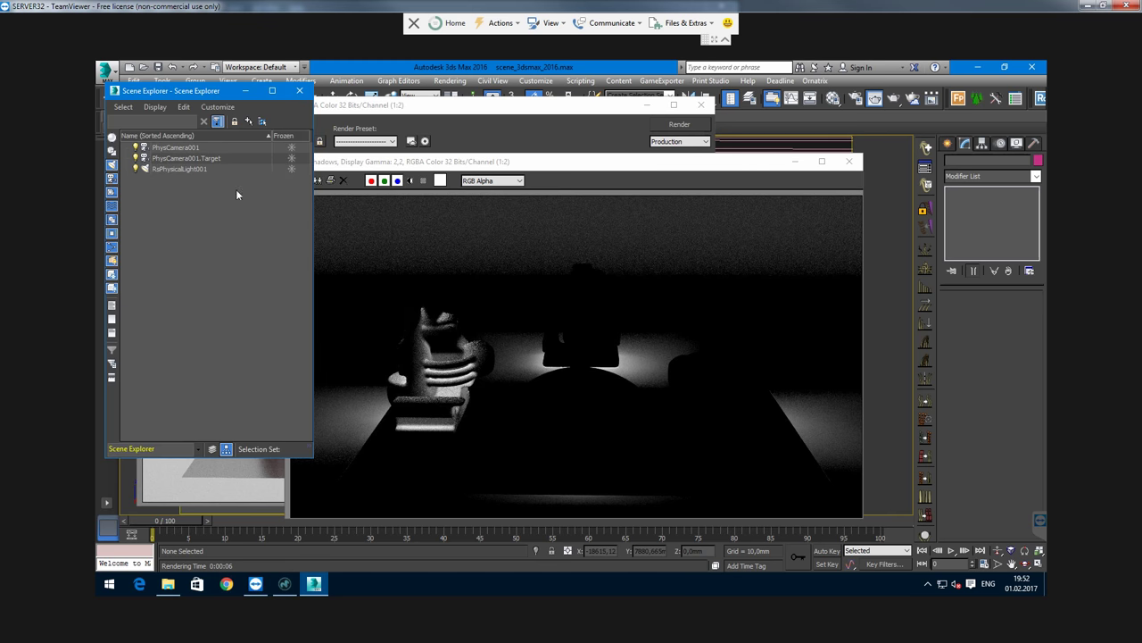
{"action": "left_click", "coordinate": [174, 170]}
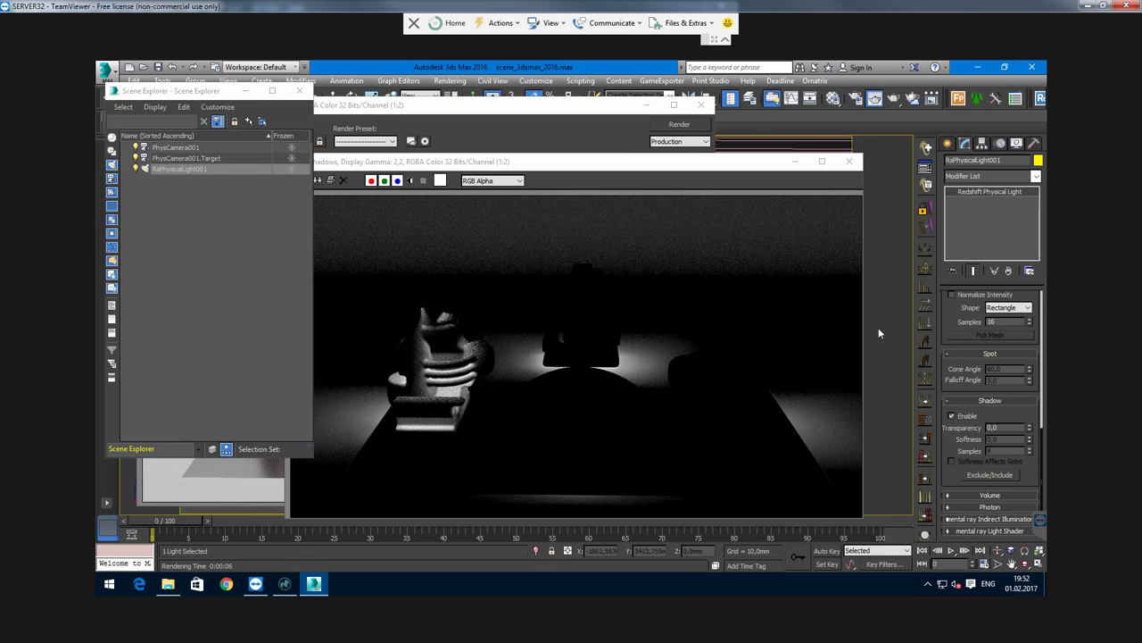
- Raise the light's area samples from 16 to 256 and re-render the scene
{"action": "left_click_drag", "start_coordinate": [960, 317], "coordinate": [993, 407]}
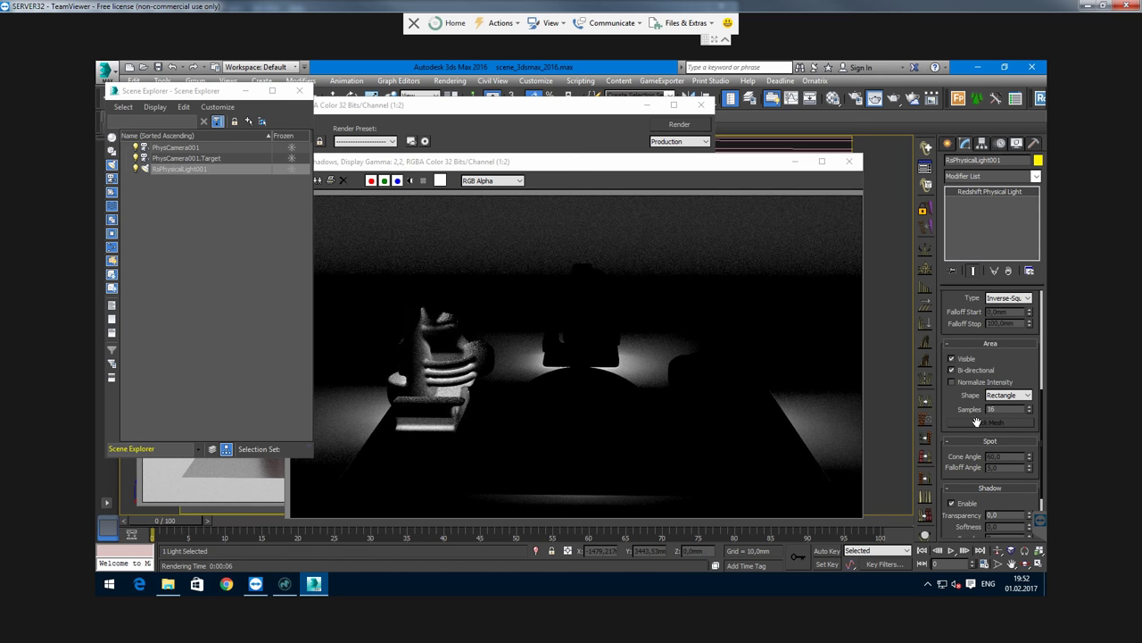
{"action": "double_click", "coordinate": [991, 409]}
{"action": "left_click", "coordinate": [591, 364]}
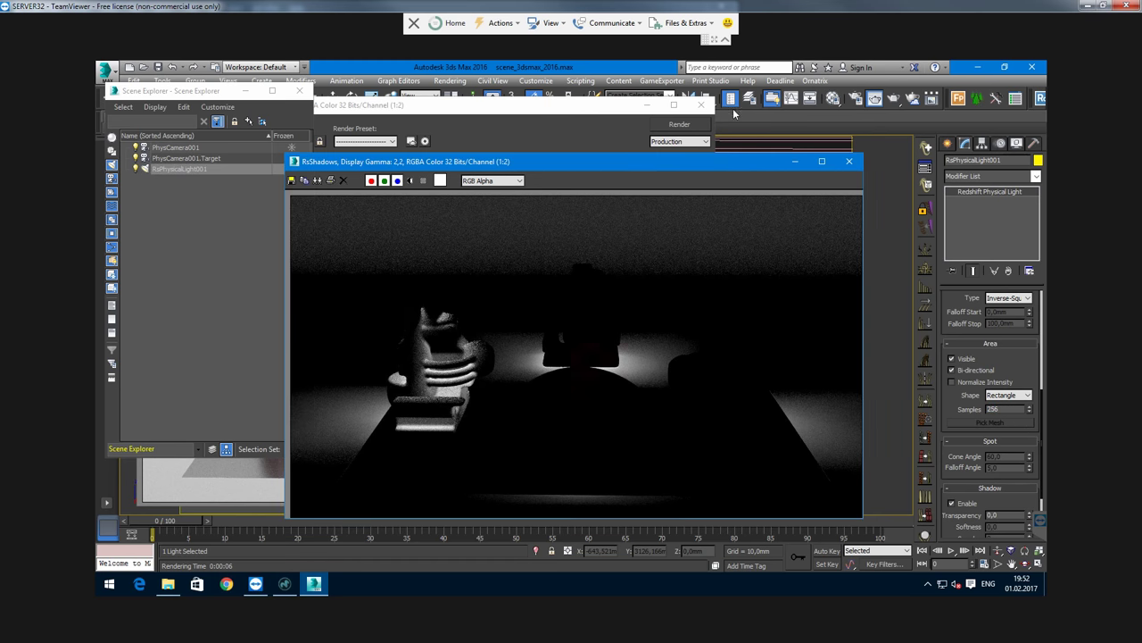
{"action": "left_click", "coordinate": [681, 126]}
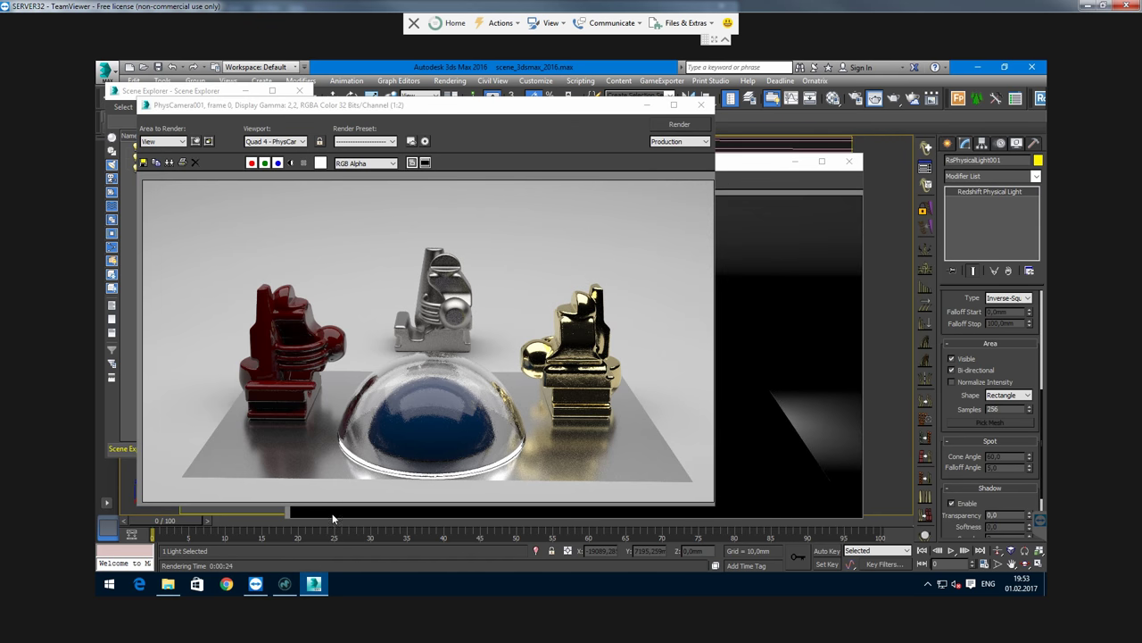
{"action": "left_click", "coordinate": [443, 80]}
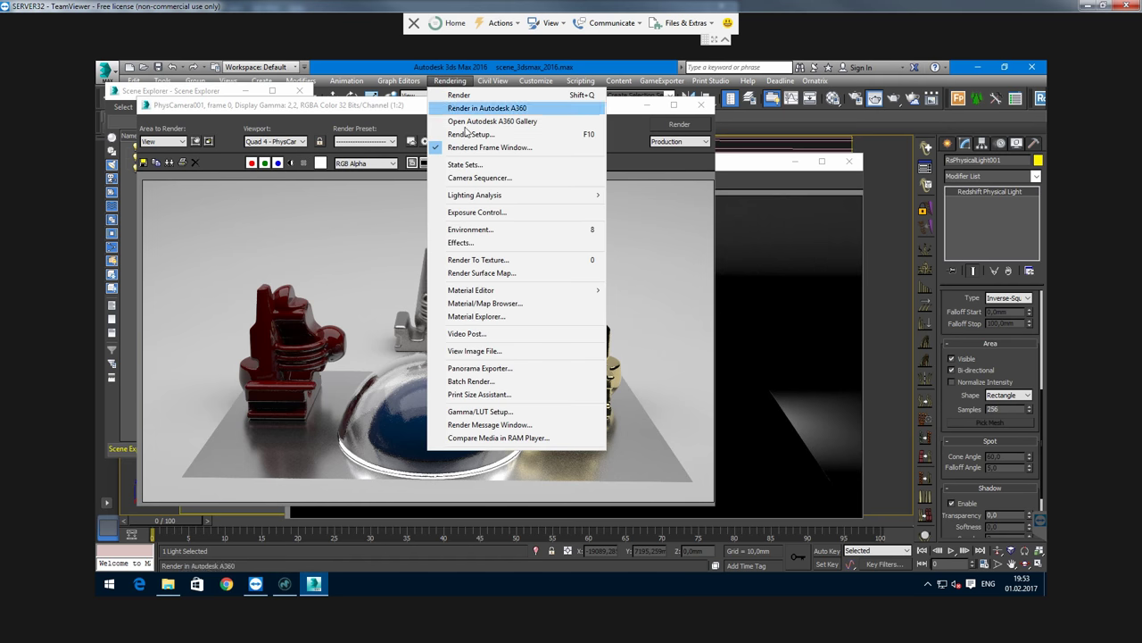
- Review the Redshift system preferences showing three GeForce GTX 980 Ti GPUs, then close Render Setup
{"action": "left_click", "coordinate": [469, 132]}
{"action": "left_click", "coordinate": [231, 200]}
{"action": "scroll", "coordinate": [230, 419], "scroll_direction": "down", "scroll_amount": 5}
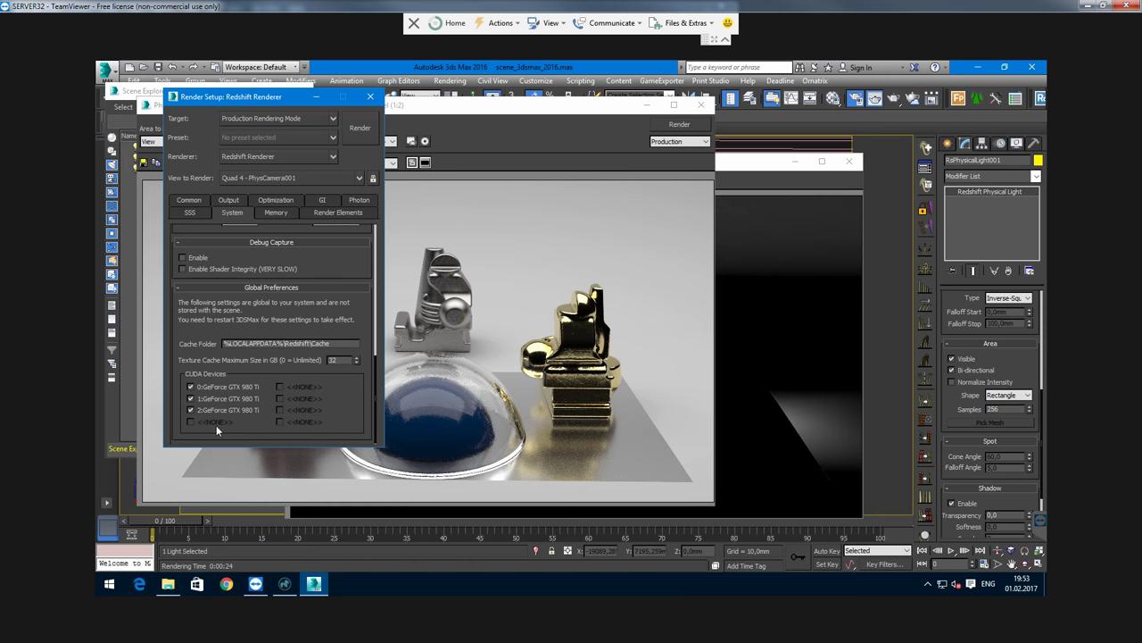
{"action": "left_click", "coordinate": [371, 96]}
{"action": "scroll", "coordinate": [425, 223], "scroll_direction": "up", "scroll_amount": 1}
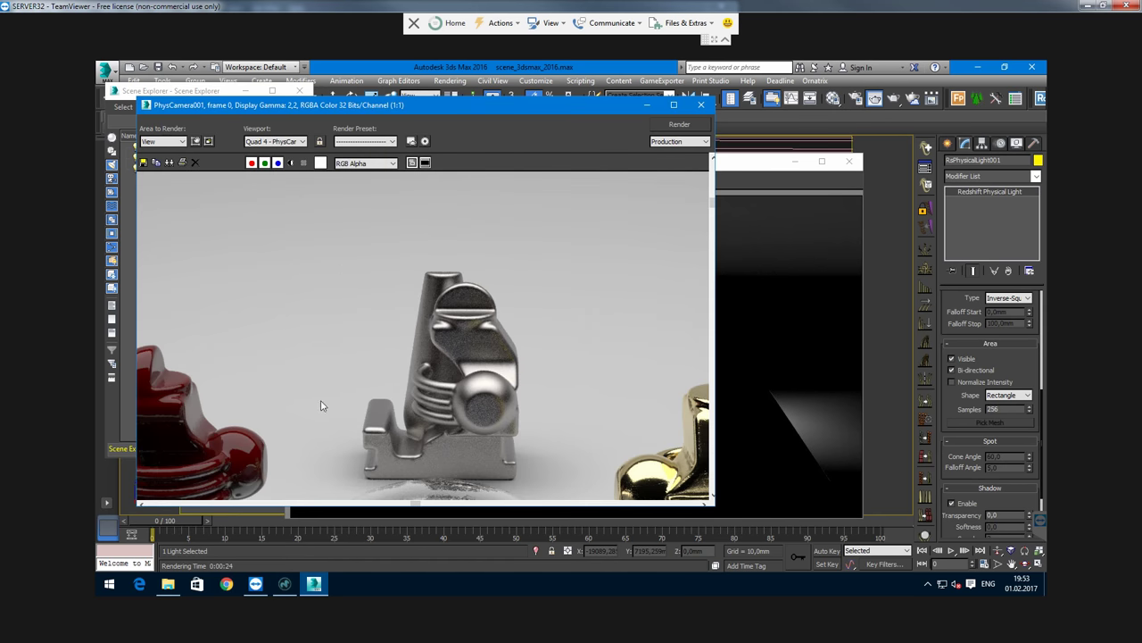
- Compare the red and gold figurines in the main render against the RsShadows pass
{"action": "middle_click_drag", "start_coordinate": [604, 262], "coordinate": [294, 375]}
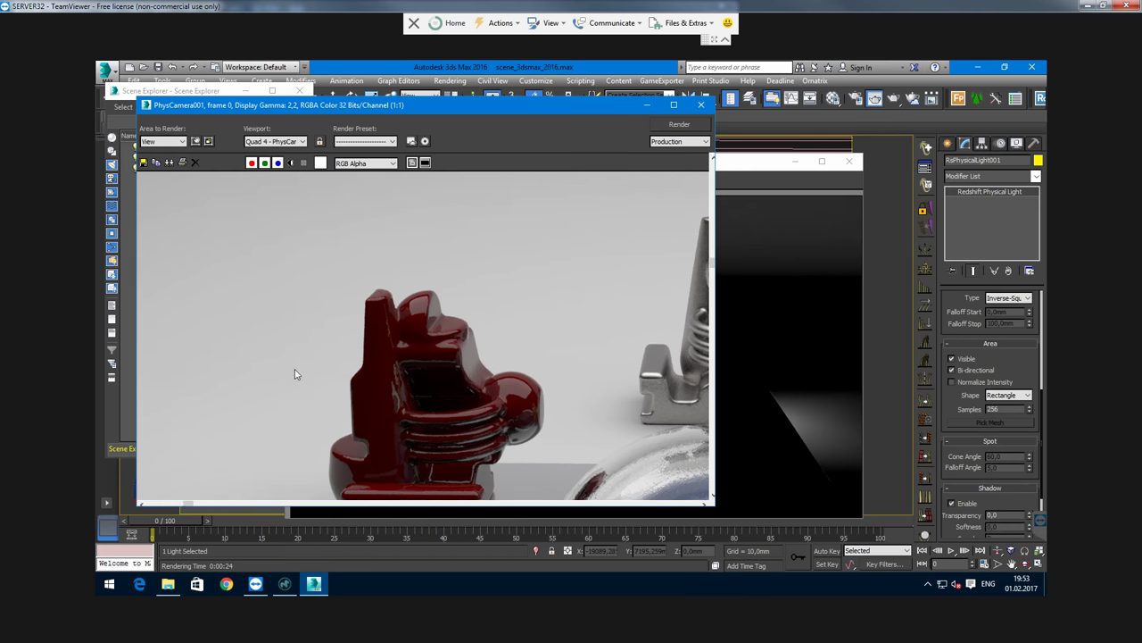
{"action": "left_click", "coordinate": [799, 305]}
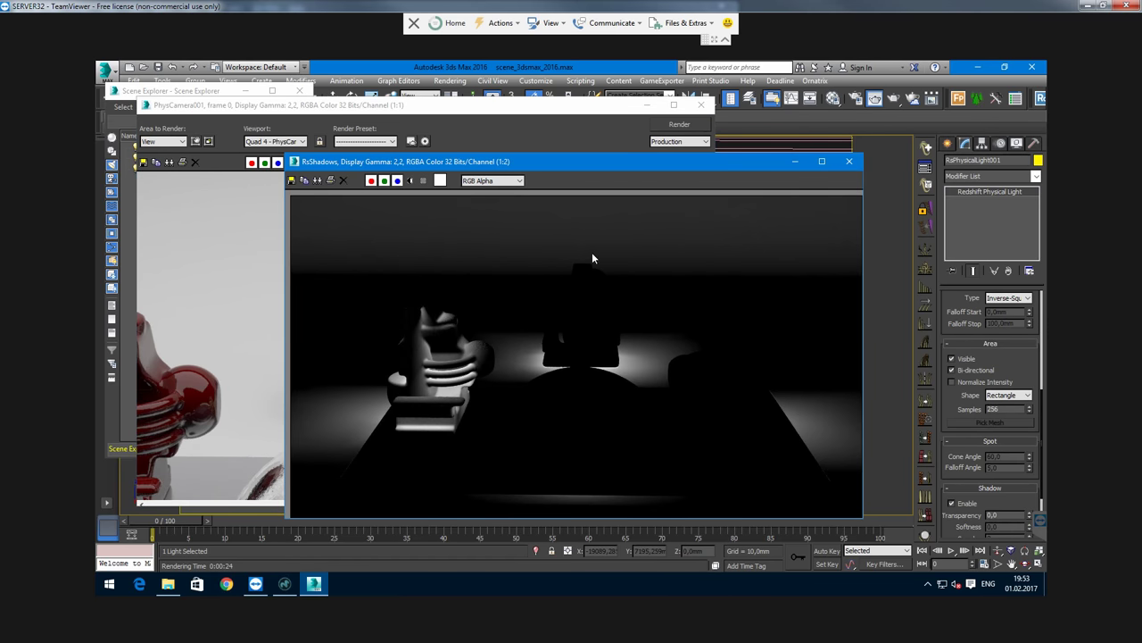
{"action": "scroll", "coordinate": [571, 349], "scroll_direction": "up", "scroll_amount": 1}
{"action": "middle_click_drag", "start_coordinate": [571, 349], "coordinate": [495, 311]}
{"action": "scroll", "coordinate": [495, 310], "scroll_direction": "down", "scroll_amount": 1}
{"action": "left_click", "coordinate": [179, 279]}
{"action": "middle_click_drag", "start_coordinate": [500, 384], "coordinate": [661, 346]}
{"action": "left_click", "coordinate": [822, 337]}
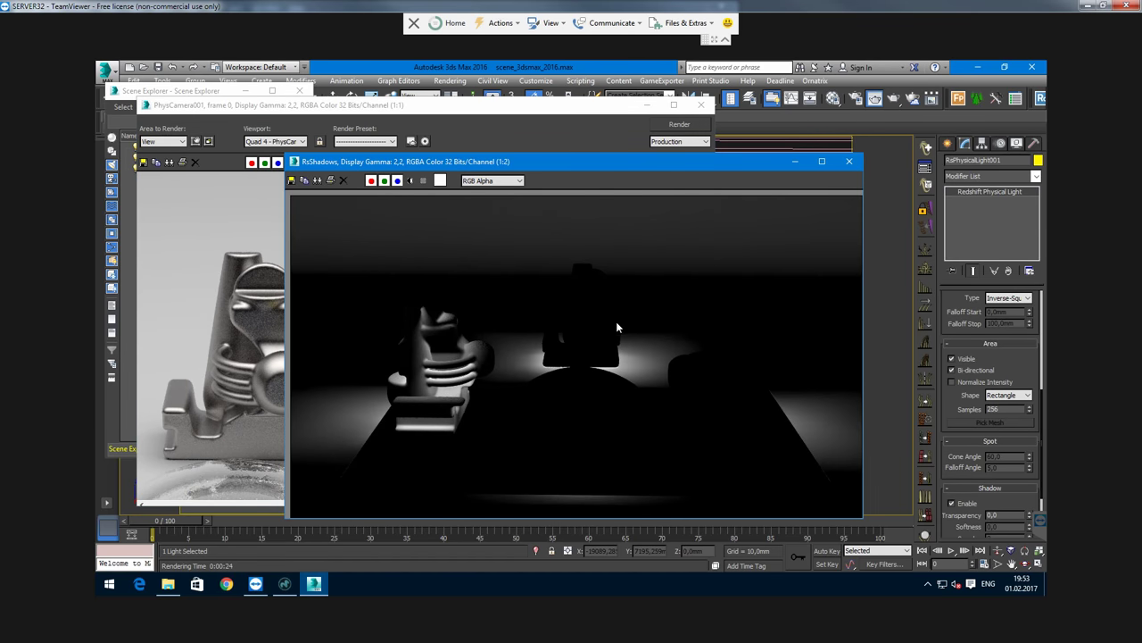
{"action": "left_click", "coordinate": [200, 259]}
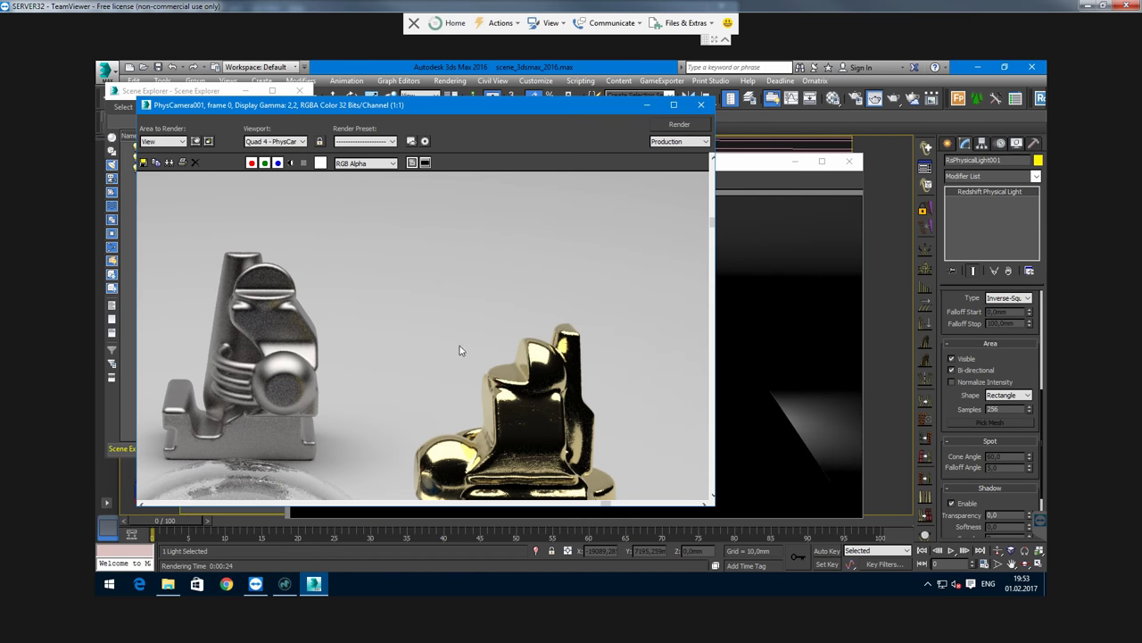
{"action": "scroll", "coordinate": [459, 349], "scroll_direction": "up", "scroll_amount": 1}
{"action": "left_click", "coordinate": [753, 362]}
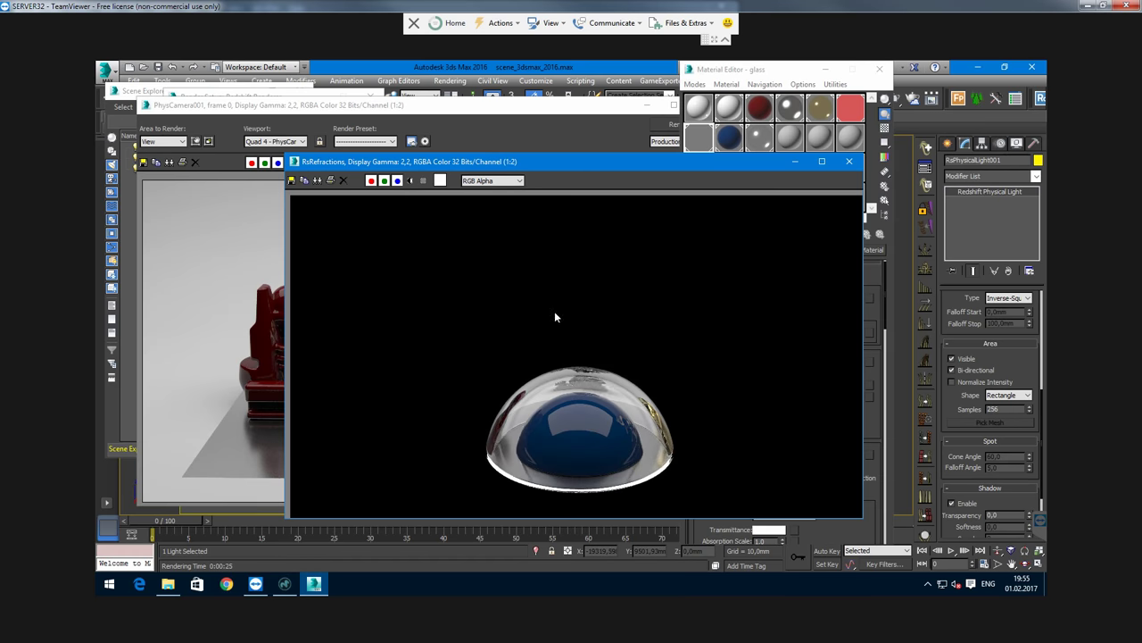
- Inspect the RsRefractions and RsReflections passes across the dome, grey and gold figurines
{"action": "scroll", "coordinate": [610, 429], "scroll_direction": "up", "scroll_amount": 1}
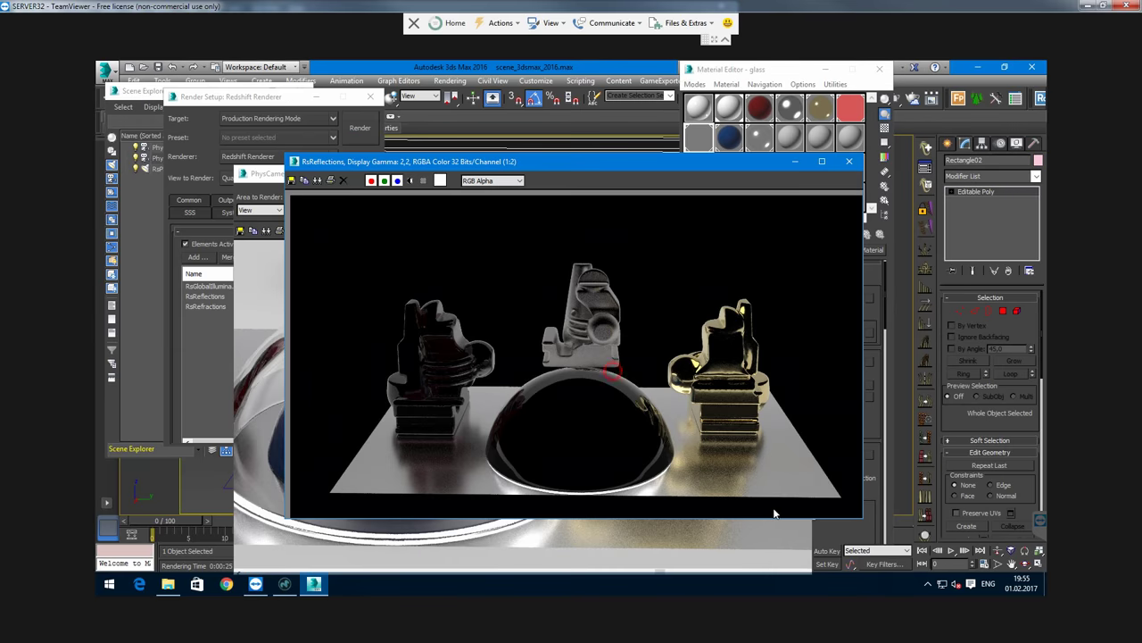
{"action": "scroll", "coordinate": [738, 471], "scroll_direction": "up", "scroll_amount": 1}
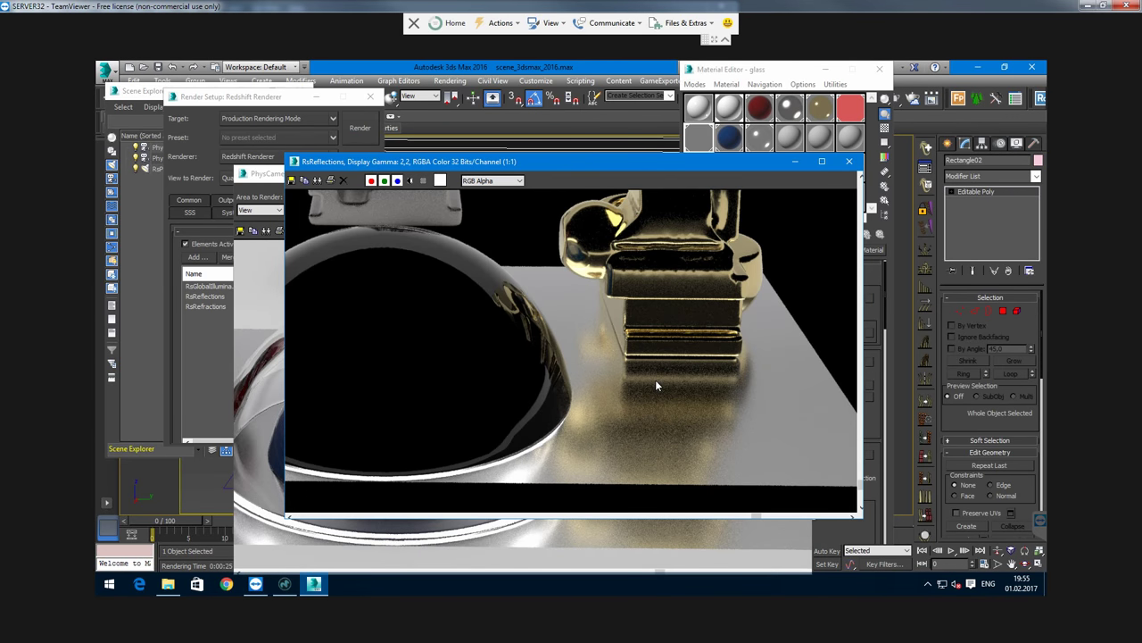
{"action": "scroll", "coordinate": [609, 402], "scroll_direction": "down", "scroll_amount": 1}
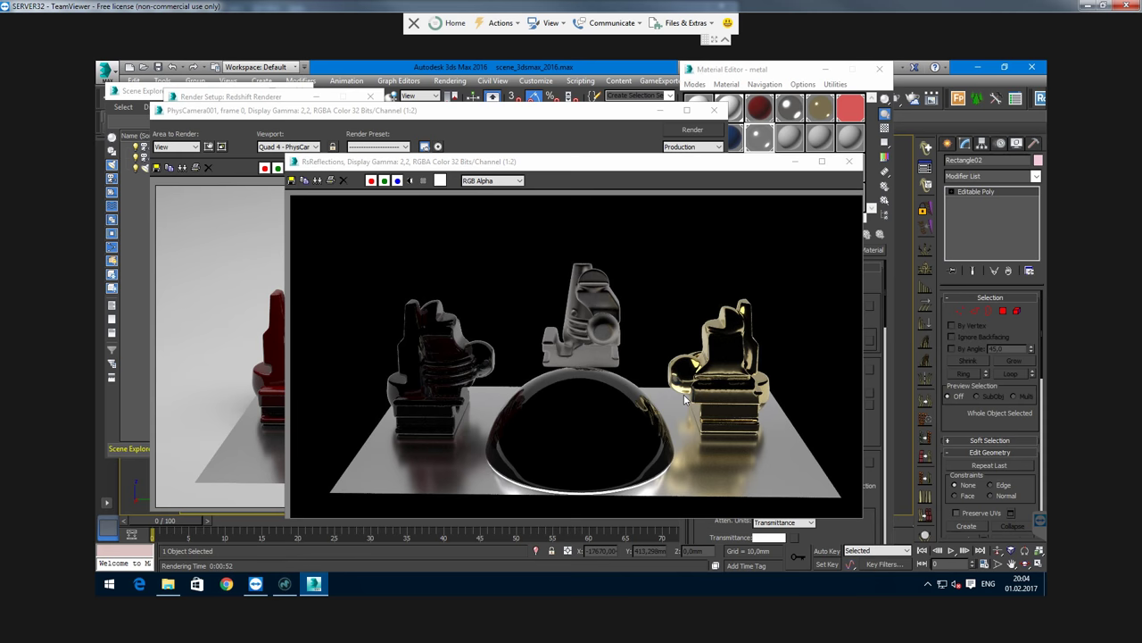
{"action": "scroll", "coordinate": [526, 361], "scroll_direction": "up", "scroll_amount": 1}
{"action": "middle_click_drag", "start_coordinate": [468, 326], "coordinate": [616, 410]}
{"action": "middle_click_drag", "start_coordinate": [268, 384], "coordinate": [408, 377]}
{"action": "middle_click_drag", "start_coordinate": [835, 372], "coordinate": [708, 421]}
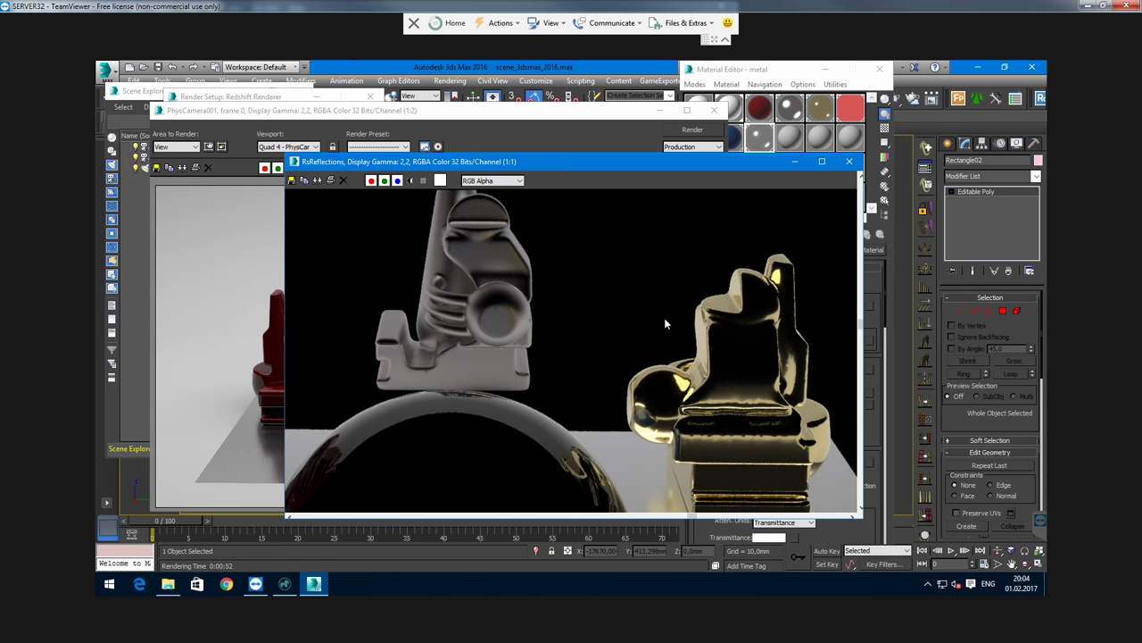
- Re-render the scene, centre the glass dome in the close-up, and select the RsReflections element
{"action": "left_click", "coordinate": [242, 357]}
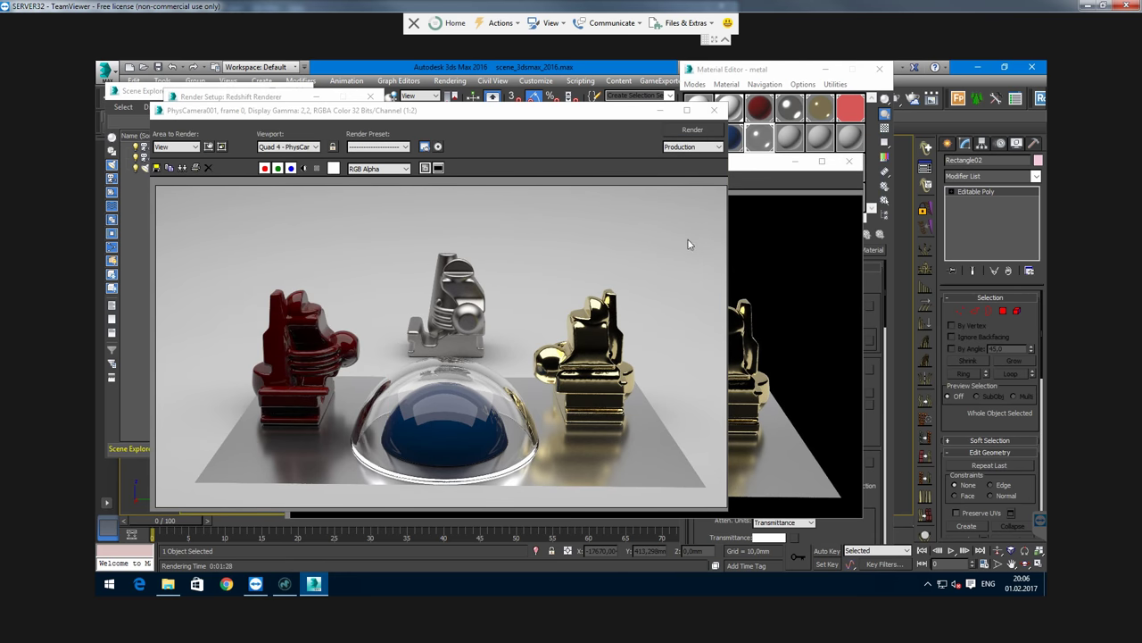
{"action": "left_click", "coordinate": [306, 390]}
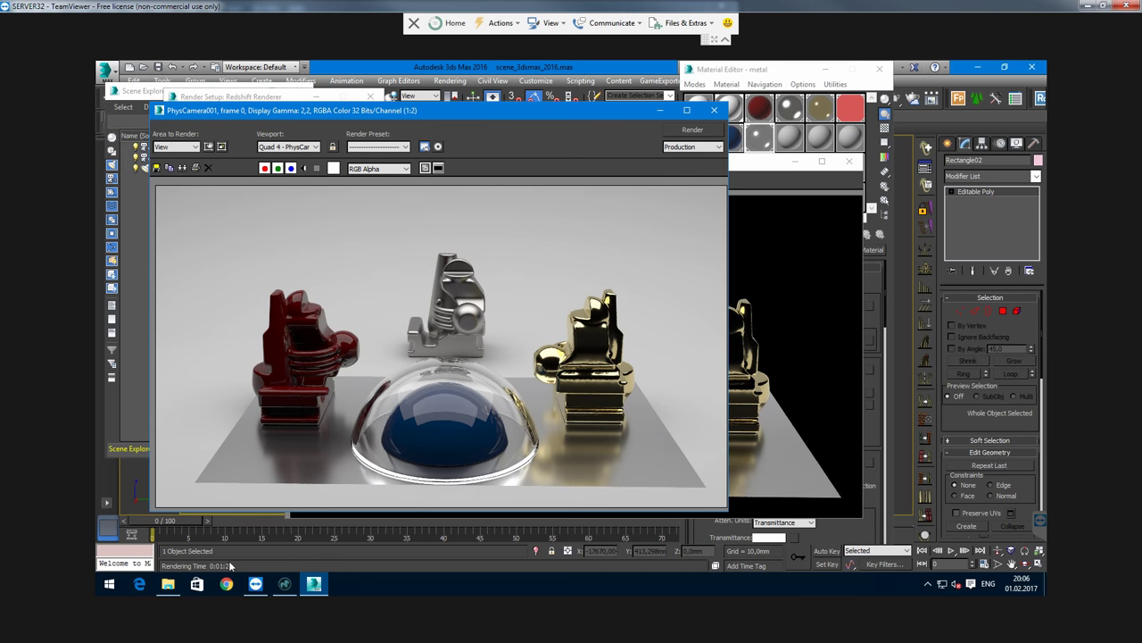
{"action": "scroll", "coordinate": [435, 313], "scroll_direction": "up", "scroll_amount": 1}
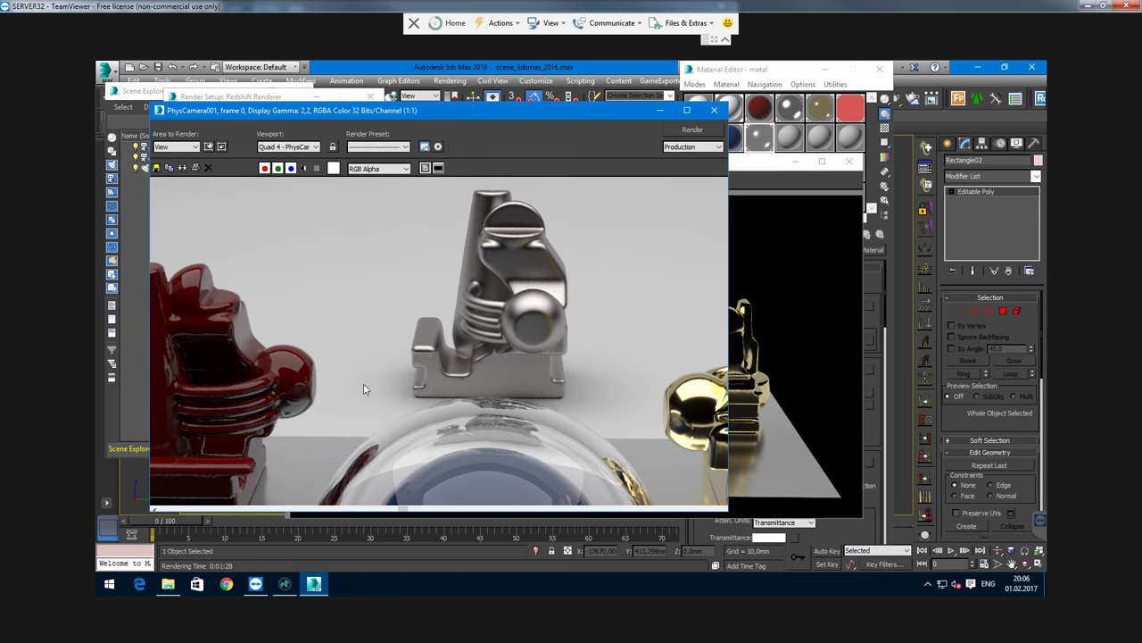
{"action": "middle_click_drag", "start_coordinate": [339, 375], "coordinate": [506, 400]}
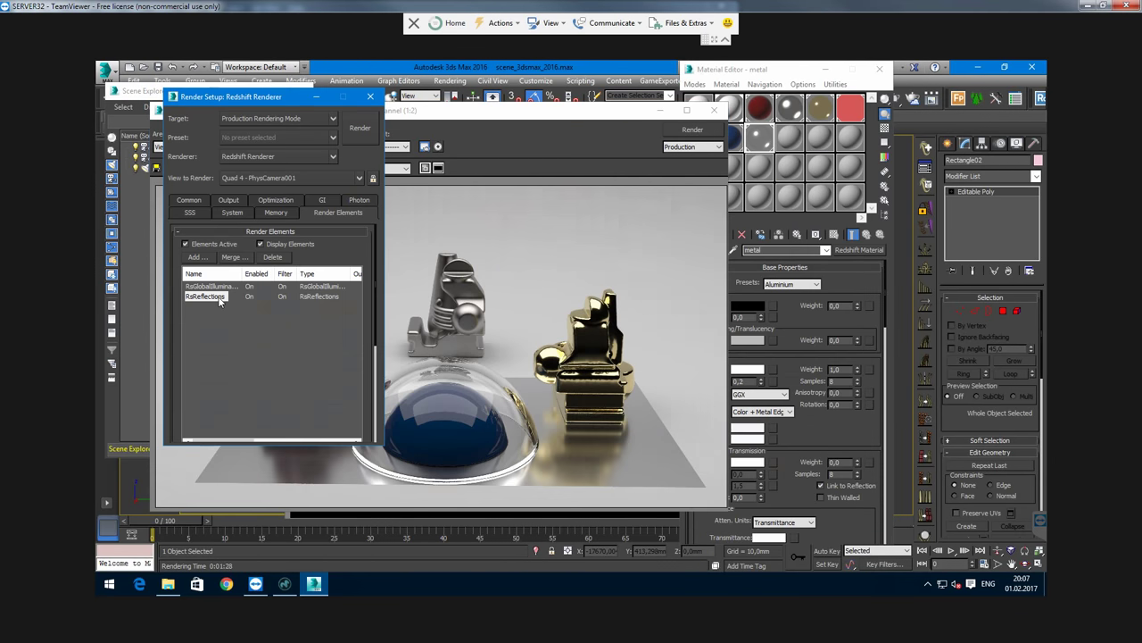
{"action": "left_click", "coordinate": [215, 297]}
- Delete the RsReflections render element, leaving RsGlobalIllumination selected
{"action": "scroll", "coordinate": [279, 364], "scroll_direction": "down", "scroll_amount": 2}
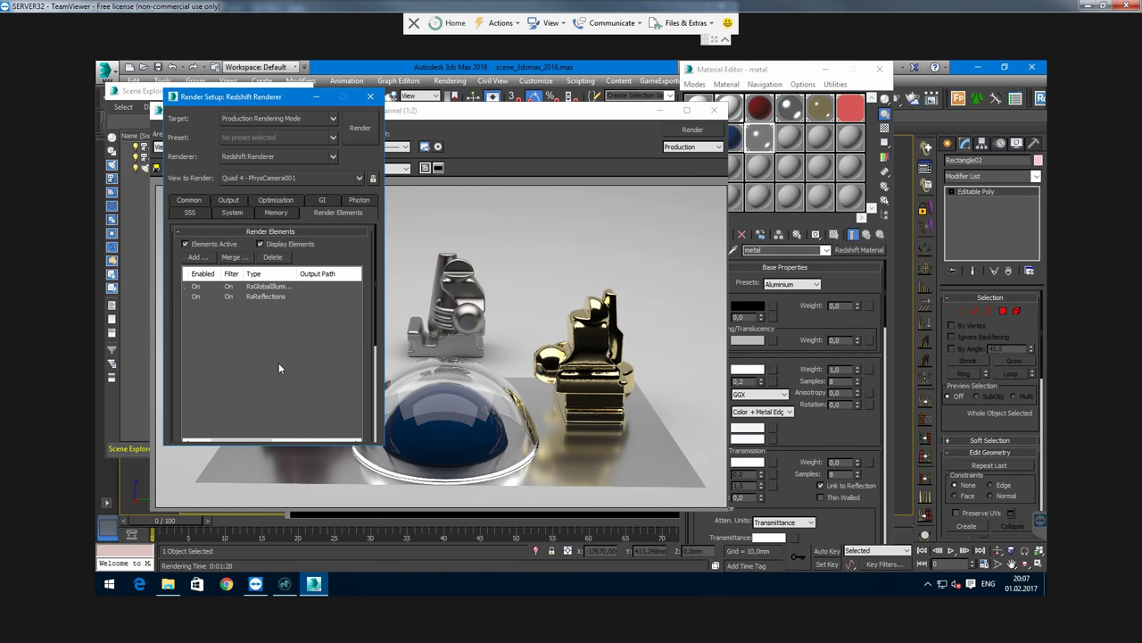
{"action": "scroll", "coordinate": [278, 364], "scroll_direction": "up", "scroll_amount": 2}
{"action": "left_click", "coordinate": [273, 257]}
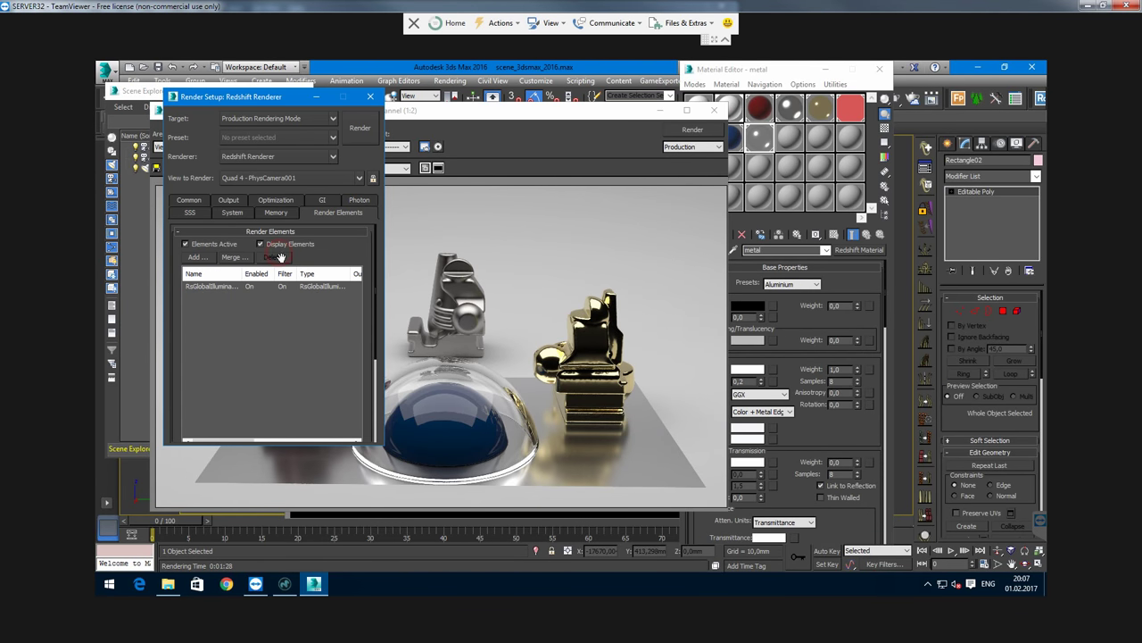
{"action": "left_click", "coordinate": [212, 288]}
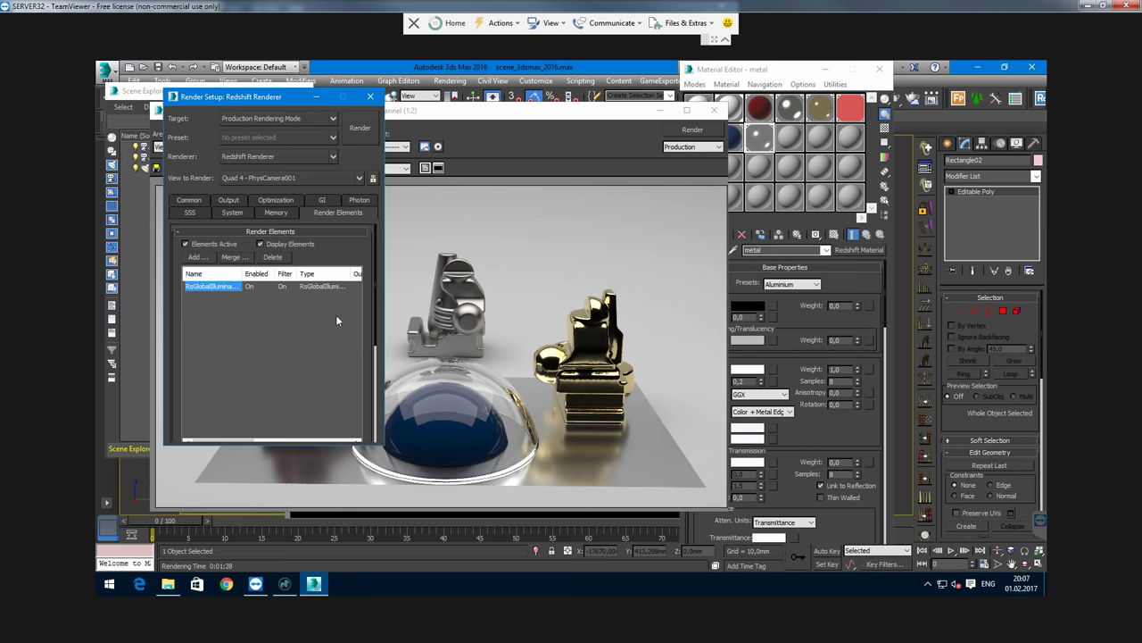
- Set both the primary and secondary GI engines to Brute Force
{"action": "left_click", "coordinate": [323, 202]}
{"action": "left_click", "coordinate": [277, 249]}
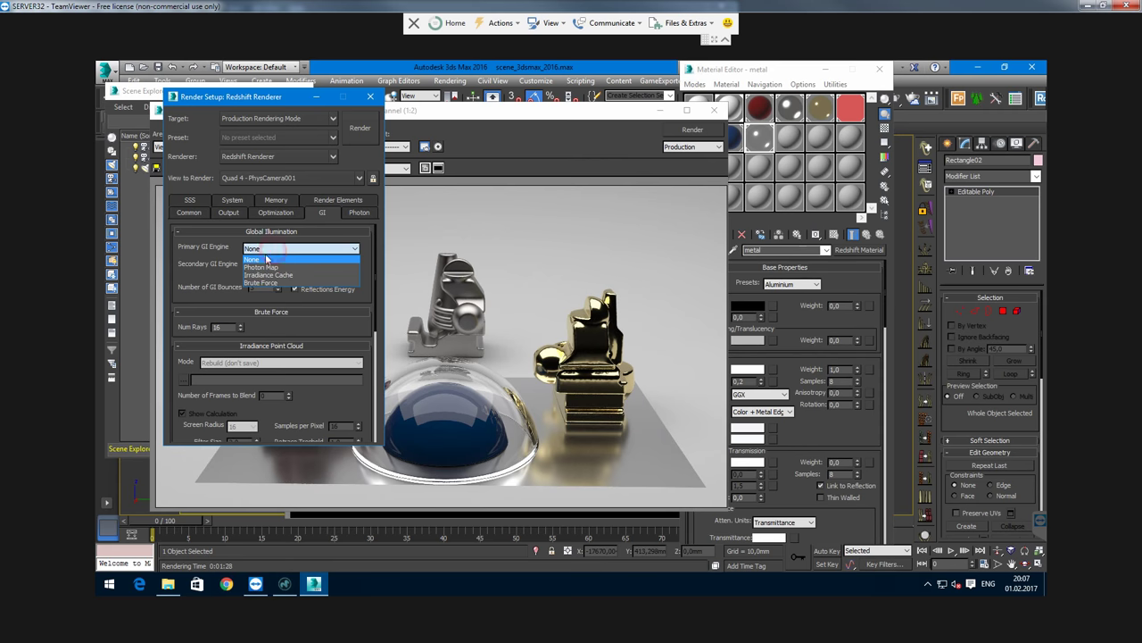
{"action": "left_click", "coordinate": [270, 284]}
{"action": "left_click", "coordinate": [268, 266]}
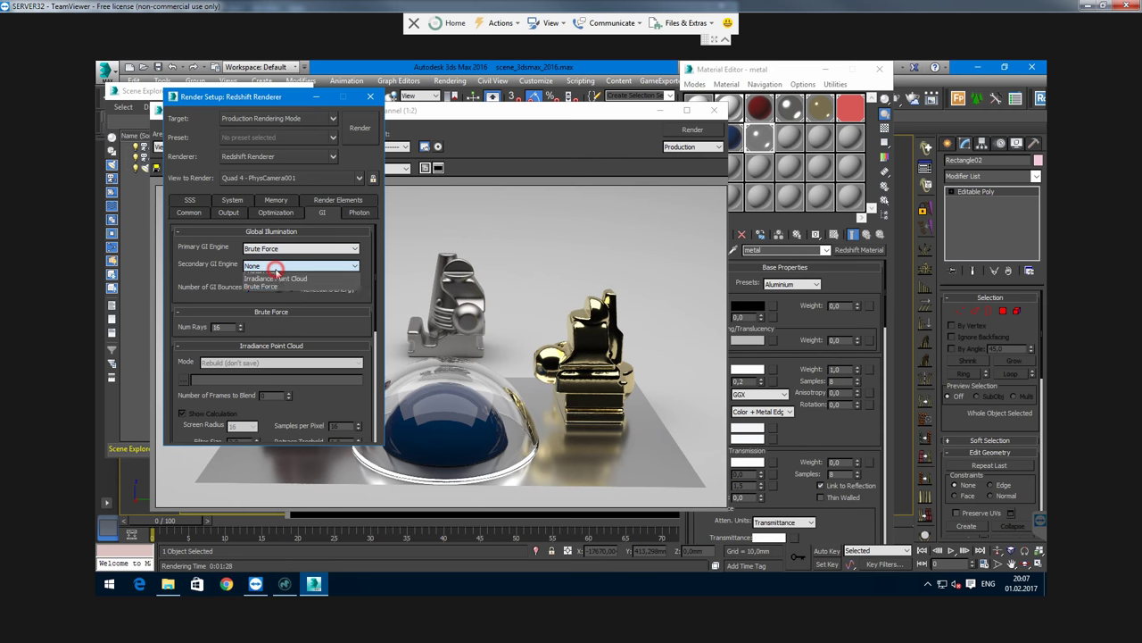
{"action": "left_click", "coordinate": [272, 300]}
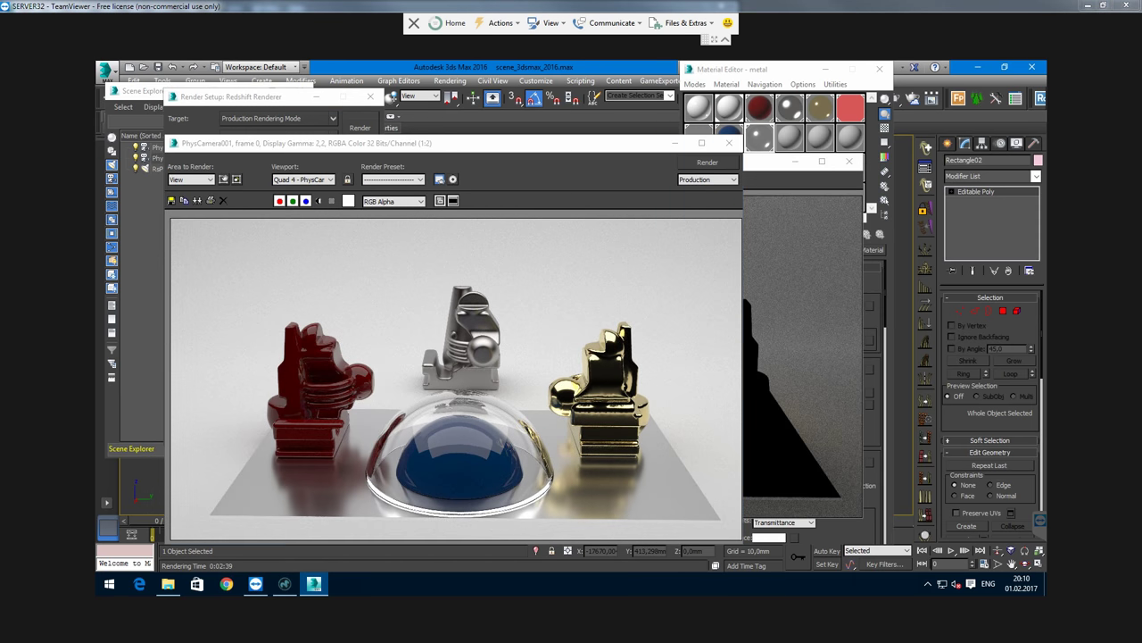
- Compare the Brute Force render with its RsGlobalIllumination pass, panning to the silver and gold figurines
{"action": "left_click", "coordinate": [487, 362]}
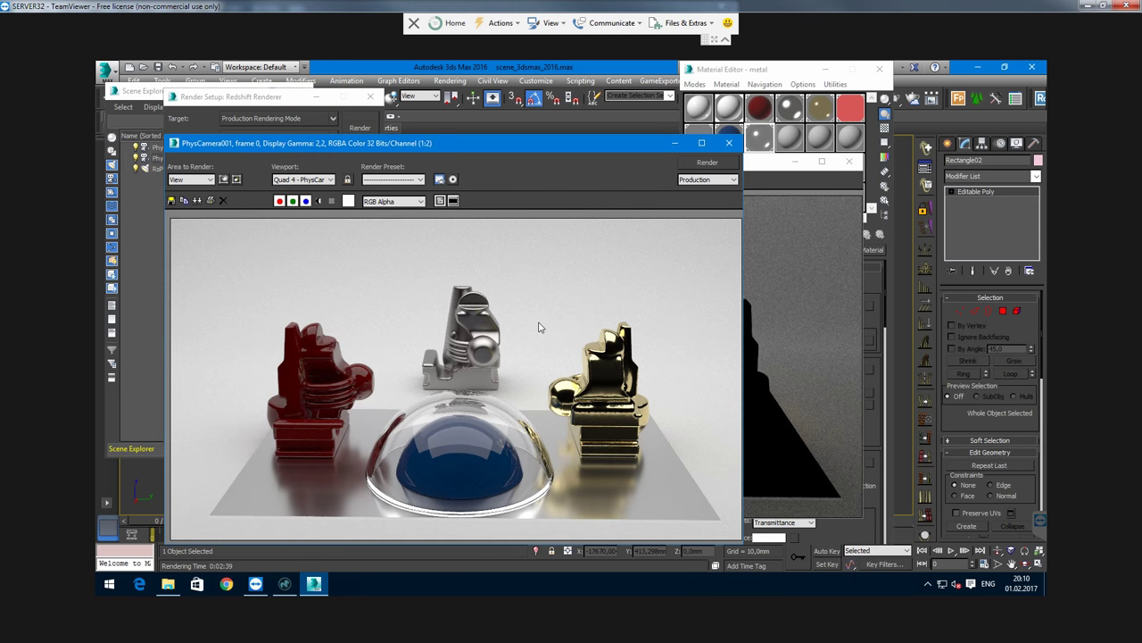
{"action": "scroll", "coordinate": [549, 332], "scroll_direction": "up", "scroll_amount": 2}
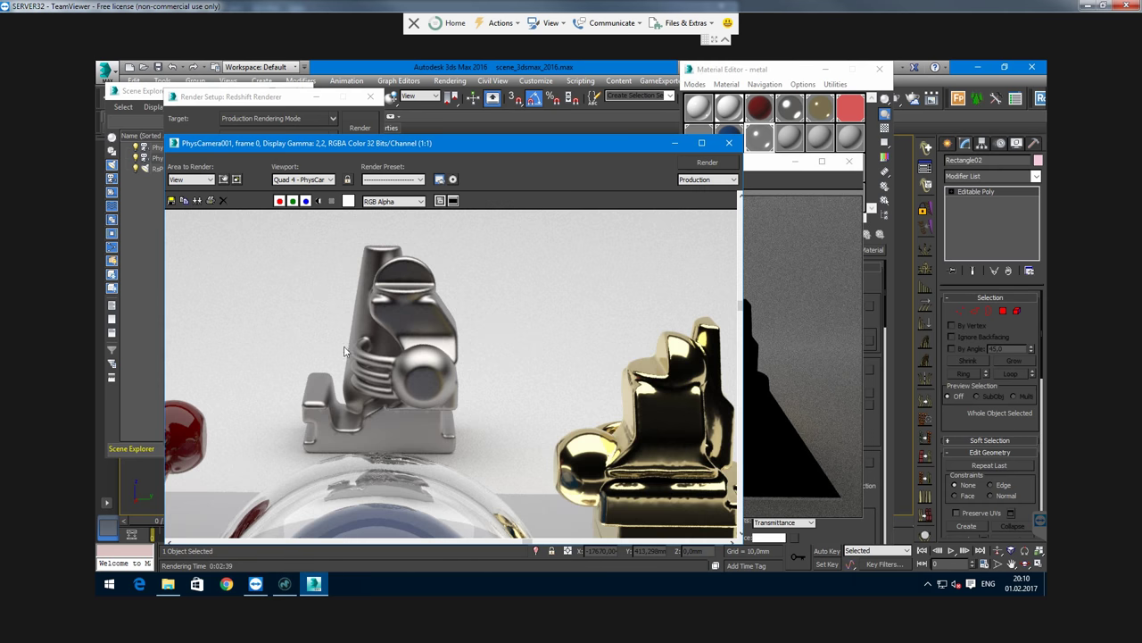
{"action": "scroll", "coordinate": [507, 346], "scroll_direction": "down", "scroll_amount": 2}
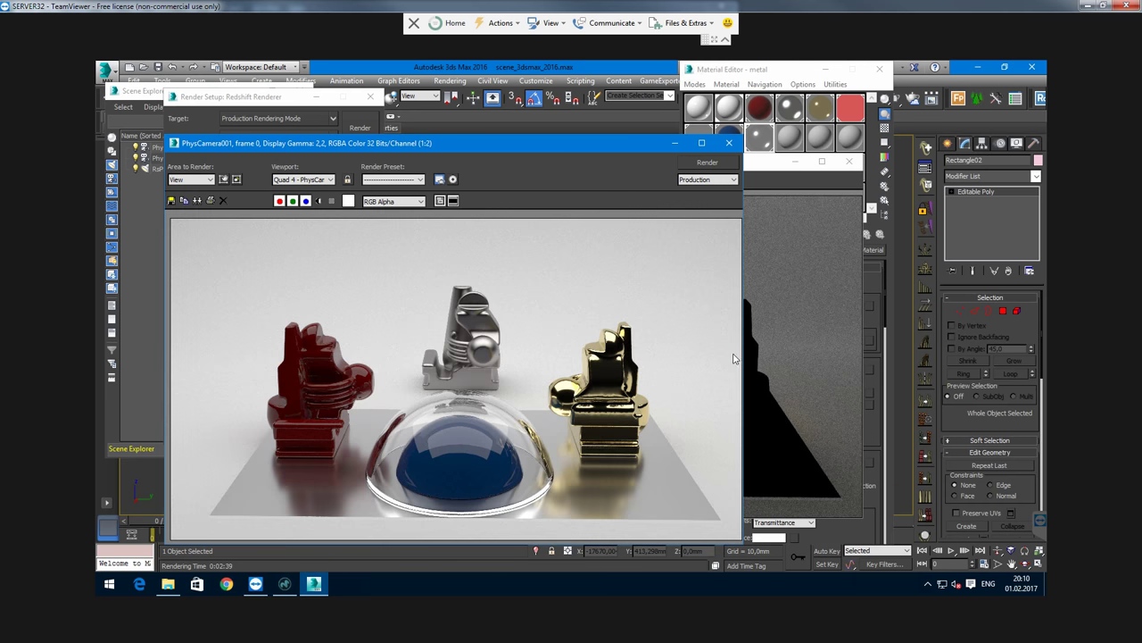
{"action": "left_click", "coordinate": [816, 351]}
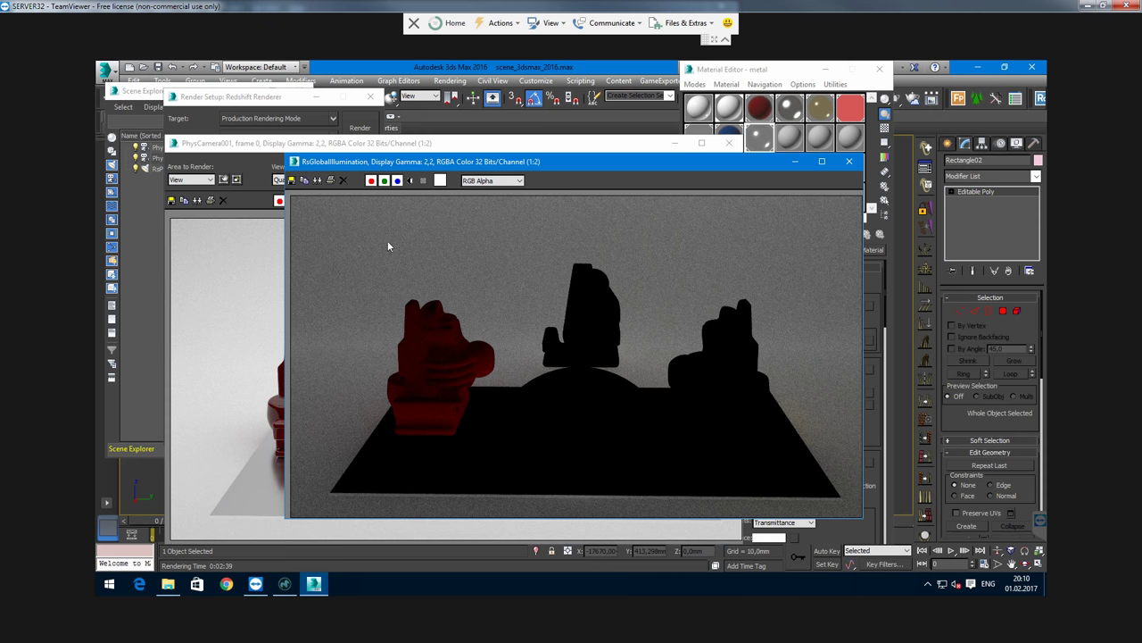
{"action": "left_click", "coordinate": [343, 140]}
{"action": "scroll", "coordinate": [465, 339], "scroll_direction": "up", "scroll_amount": 3}
{"action": "left_click", "coordinate": [260, 327]}
{"action": "scroll", "coordinate": [470, 366], "scroll_direction": "up", "scroll_amount": 5}
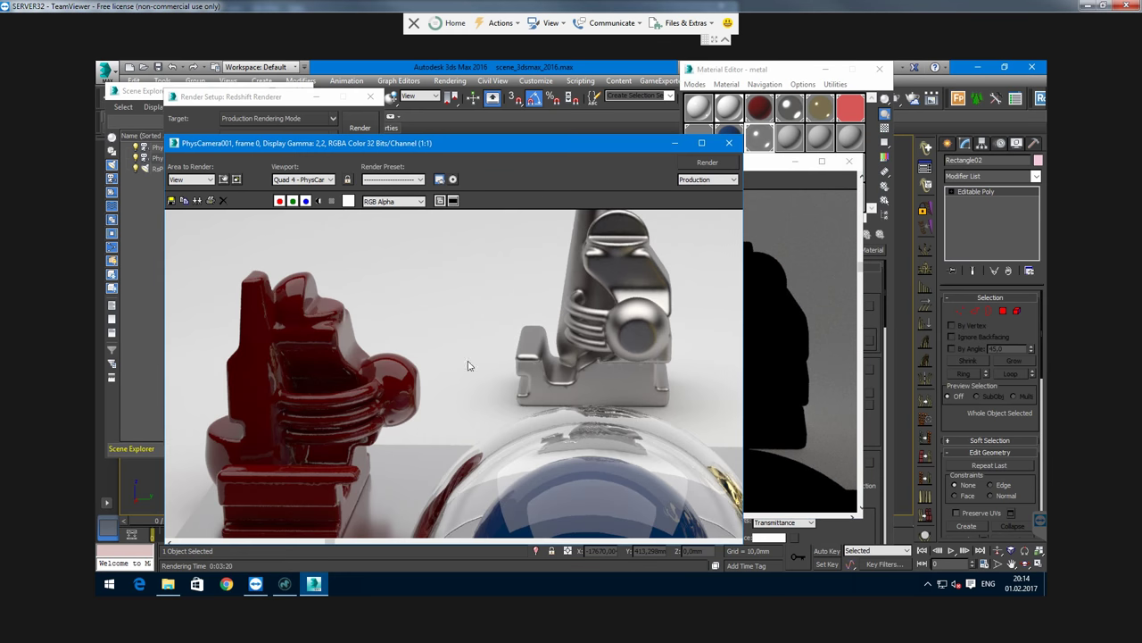
{"action": "middle_click_drag", "start_coordinate": [572, 336], "coordinate": [385, 390]}
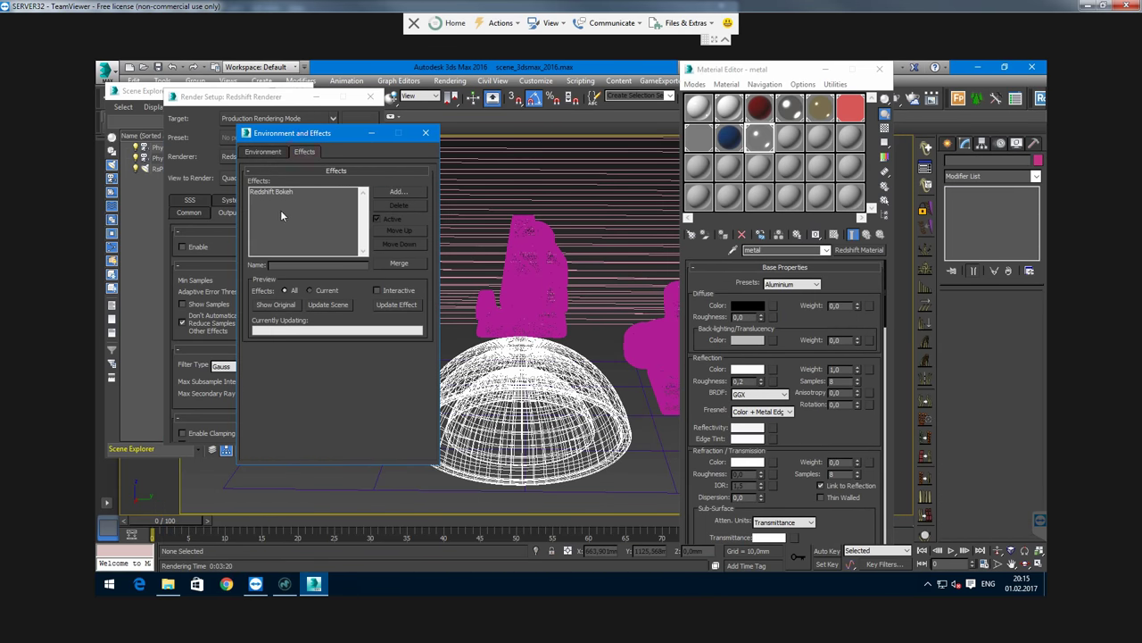
- Inspect the Redshift Bokeh effect's settings and close Environment and Effects
{"action": "left_click", "coordinate": [280, 193]}
{"action": "left_click", "coordinate": [378, 219]}
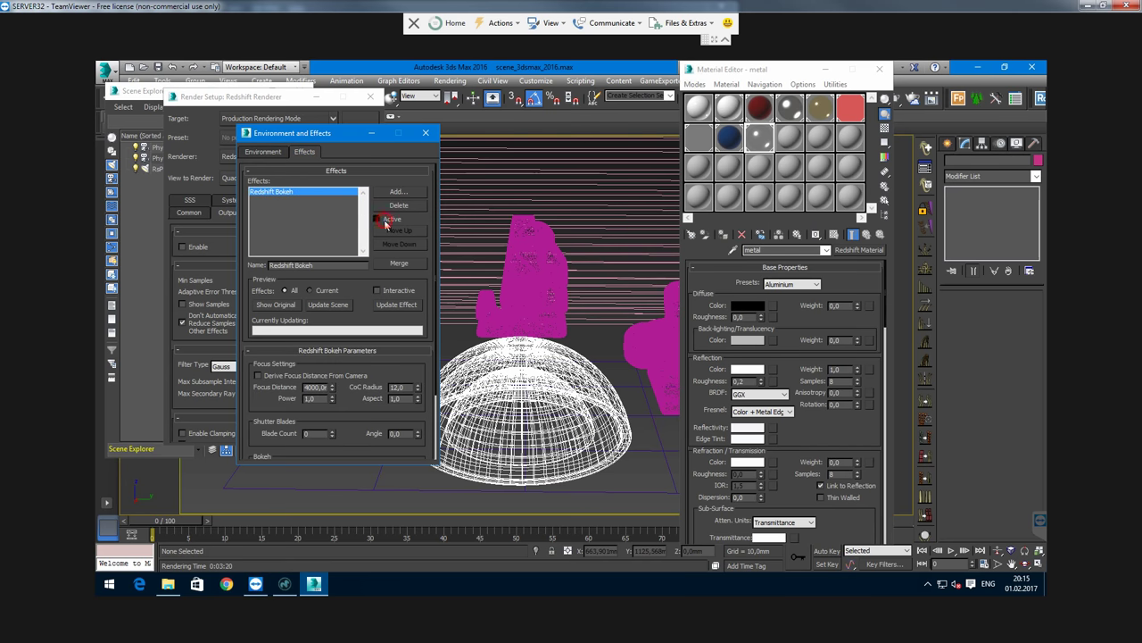
{"action": "left_click", "coordinate": [425, 133]}
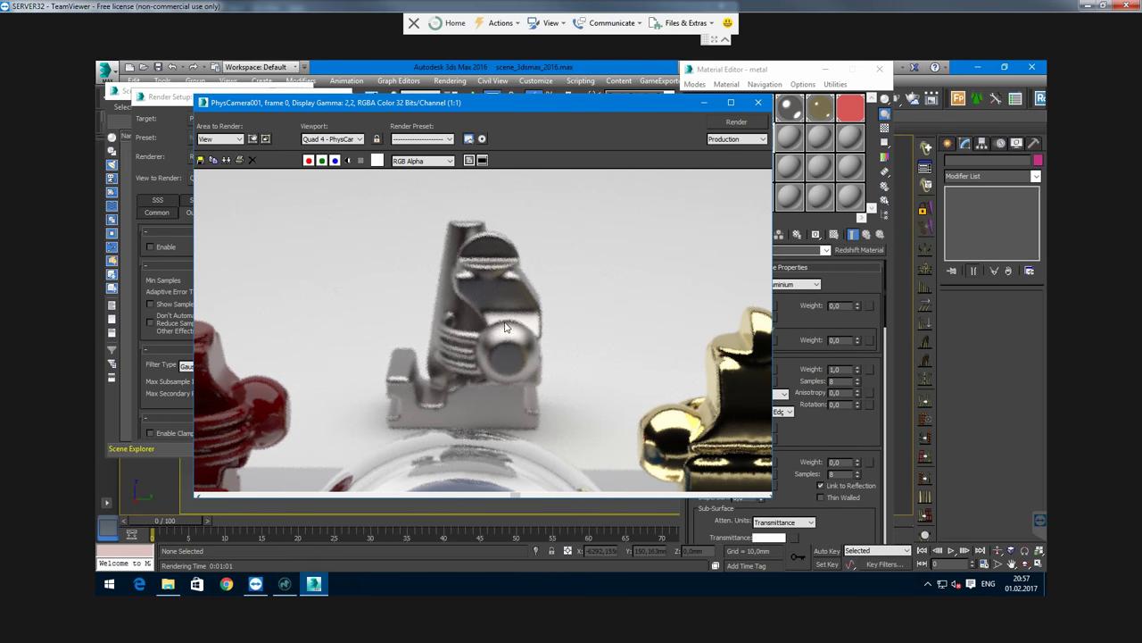
- Pan to the gold figurine and check unified sampling at Min 4, Max 32
{"action": "middle_click_drag", "start_coordinate": [545, 354], "coordinate": [458, 380]}
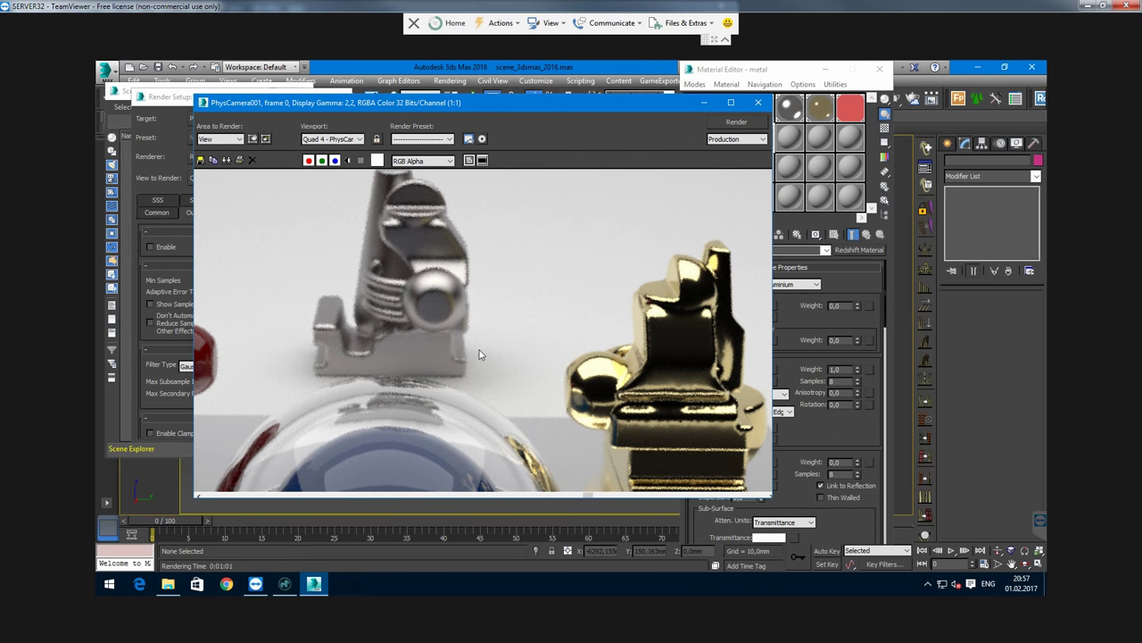
{"action": "scroll", "coordinate": [479, 348], "scroll_direction": "down", "scroll_amount": 1}
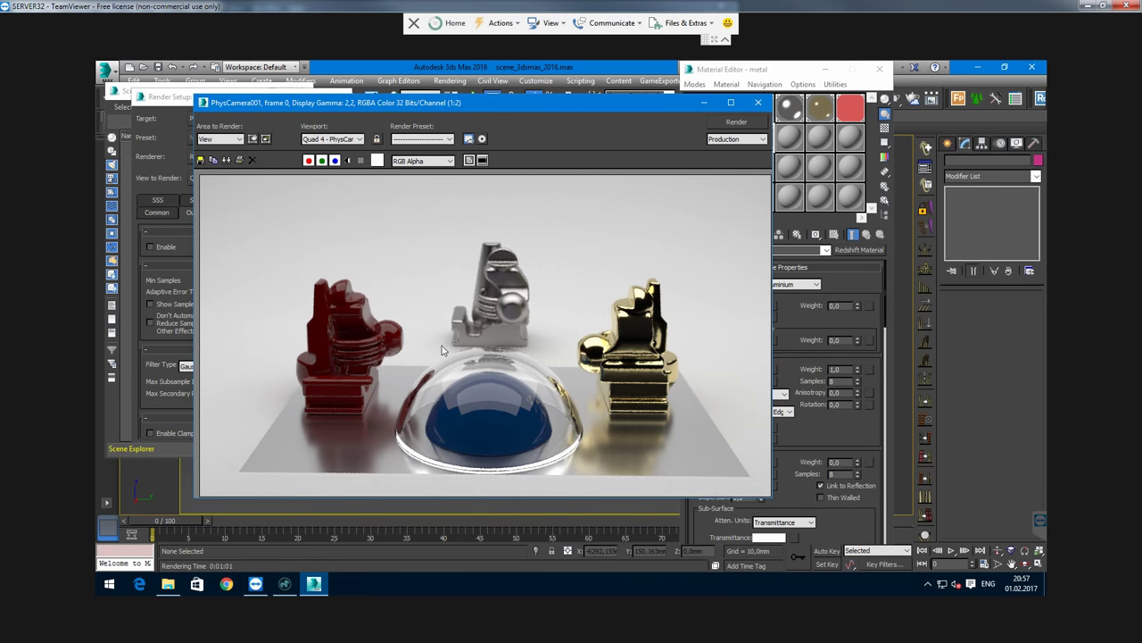
{"action": "left_click", "coordinate": [188, 282]}
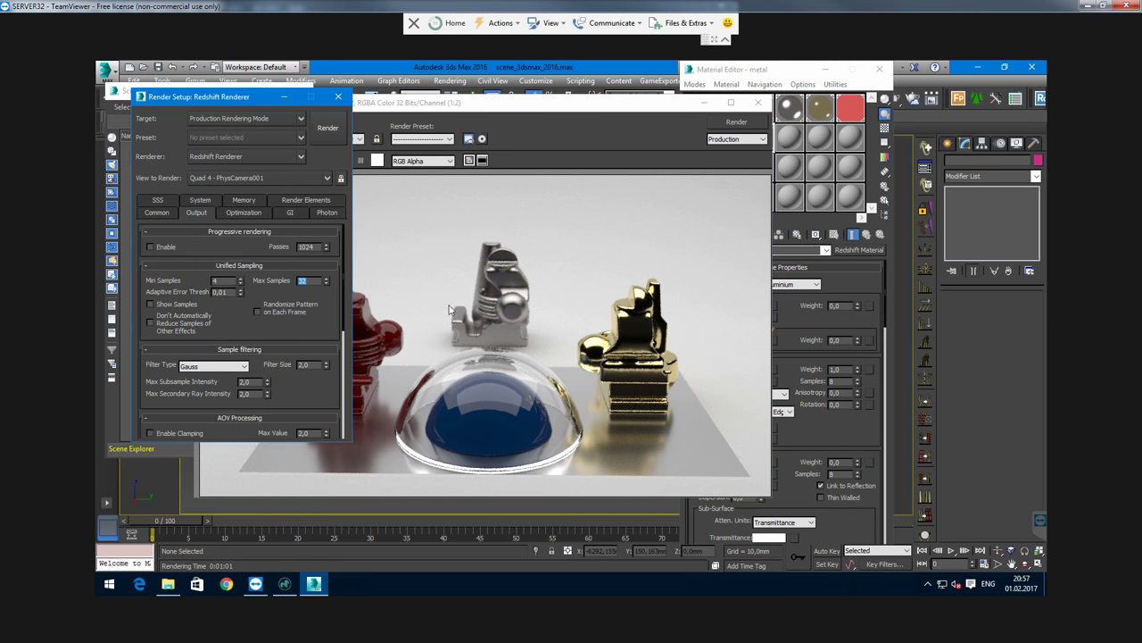
{"action": "left_click", "coordinate": [541, 296]}
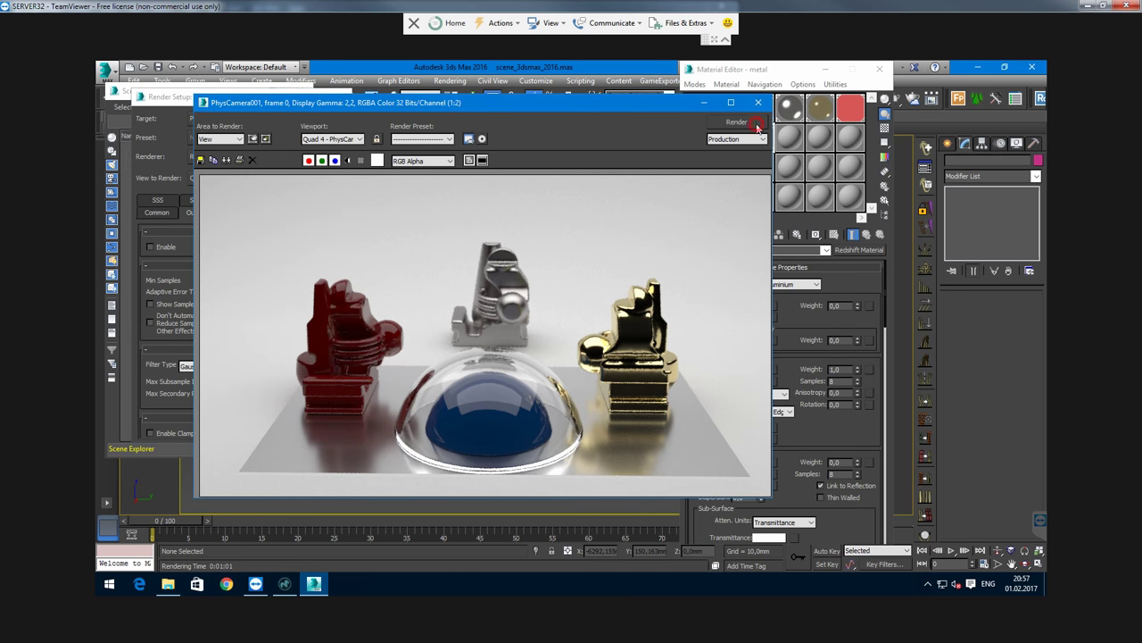
- Re-render the scene in 0:00:58 and pan the close-up across the chrome and gold figurines
{"action": "left_click", "coordinate": [755, 123]}
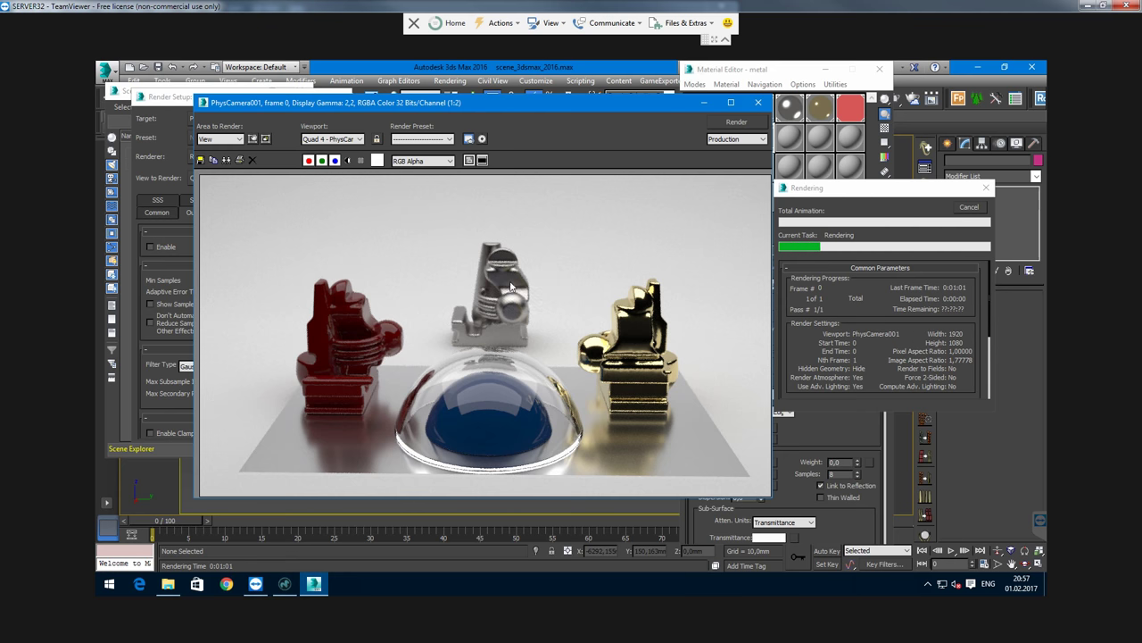
{"action": "scroll", "coordinate": [487, 269], "scroll_direction": "up", "scroll_amount": 1}
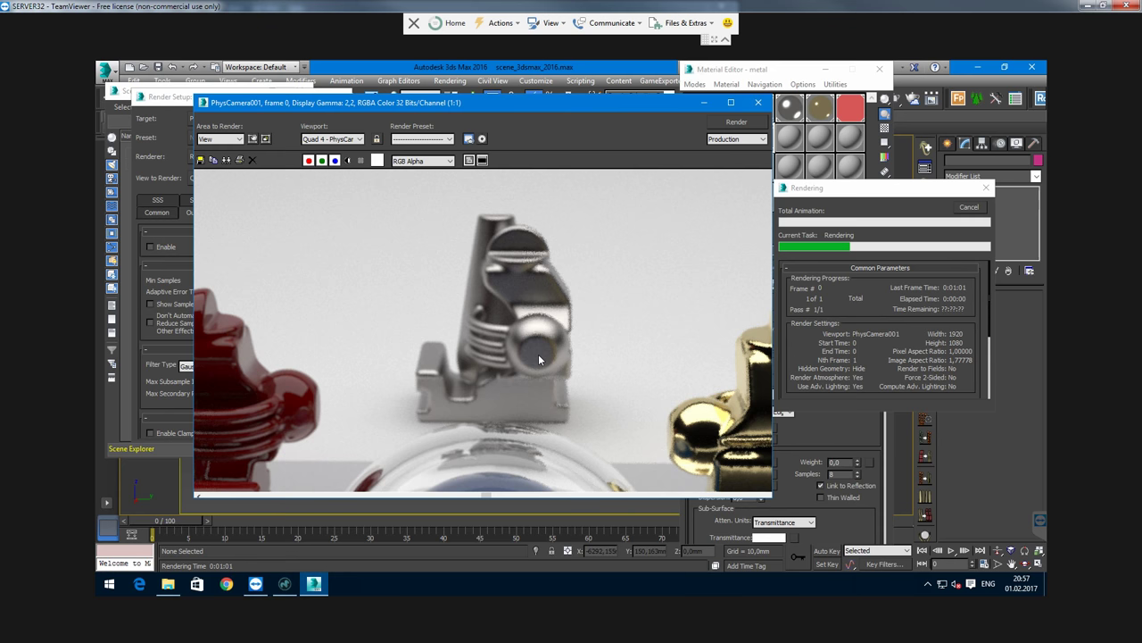
{"action": "middle_click_drag", "start_coordinate": [500, 357], "coordinate": [422, 316]}
{"action": "scroll", "coordinate": [422, 316], "scroll_direction": "down", "scroll_amount": 1}
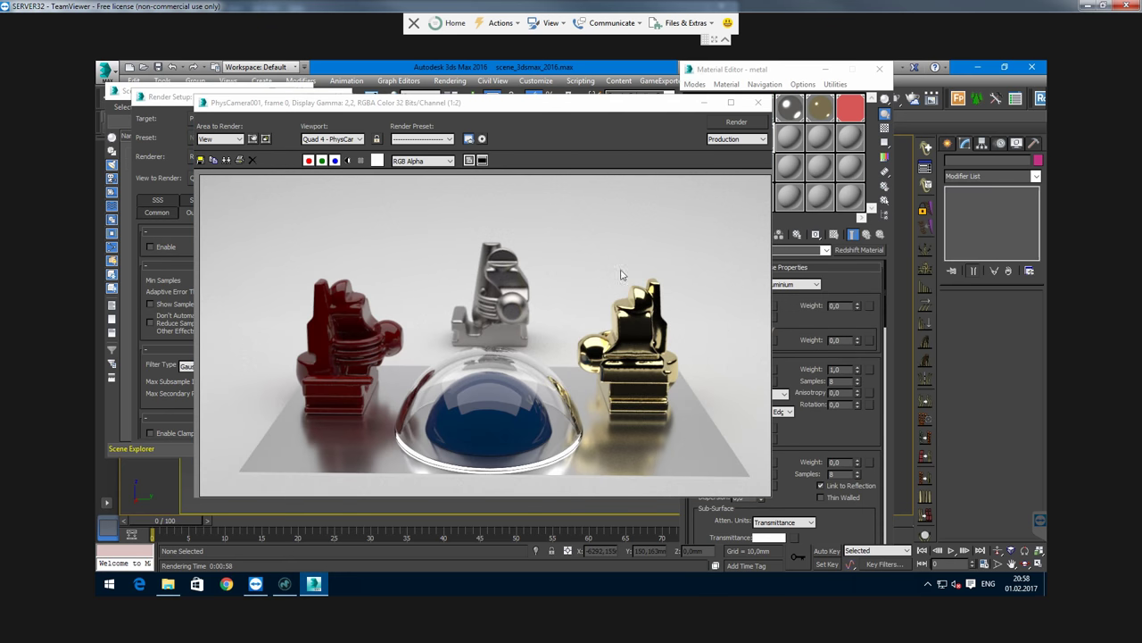
{"action": "scroll", "coordinate": [478, 259], "scroll_direction": "up", "scroll_amount": 1}
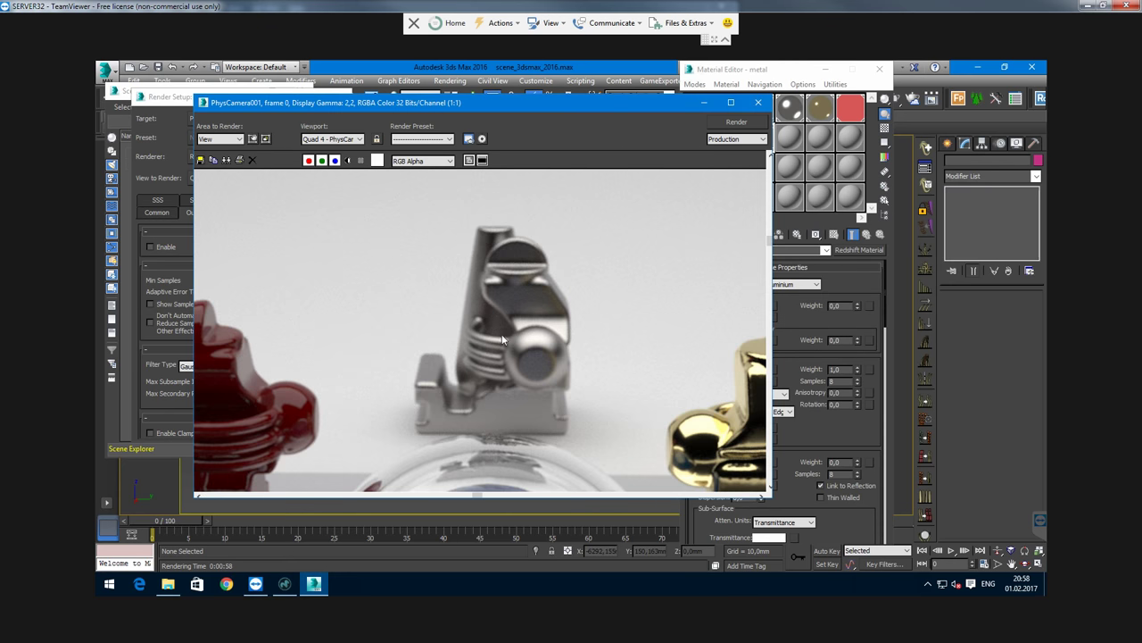
{"action": "middle_click_drag", "start_coordinate": [501, 335], "coordinate": [689, 454]}
{"action": "scroll", "coordinate": [474, 355], "scroll_direction": "down", "scroll_amount": 1}
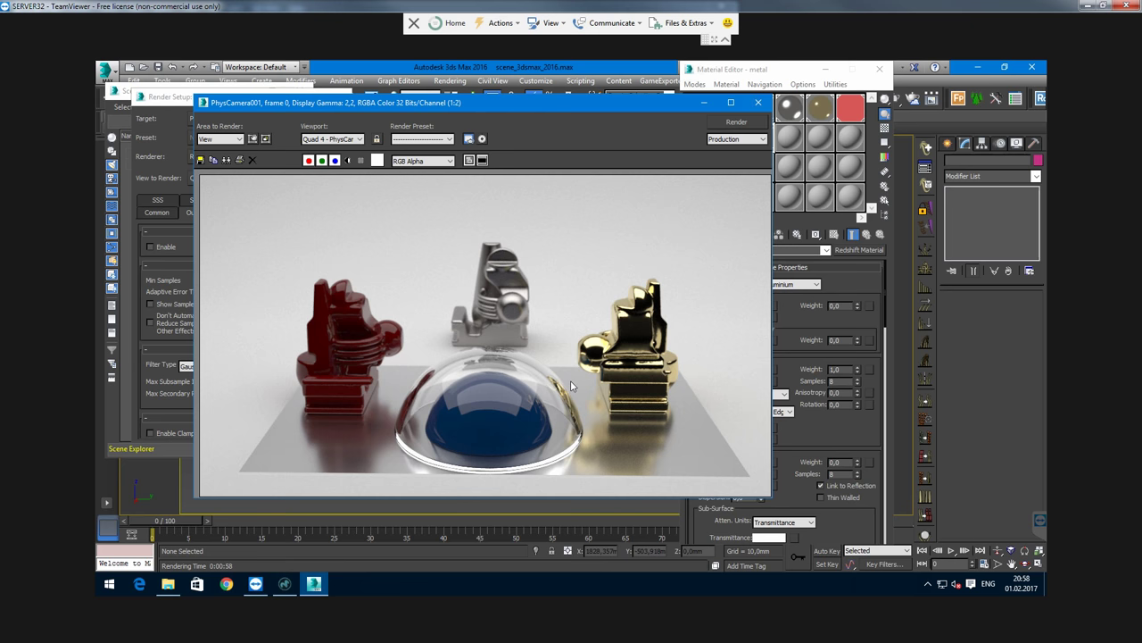
- Enable the Refl. Roughness map on the red plastic material
{"action": "left_click", "coordinate": [765, 84]}
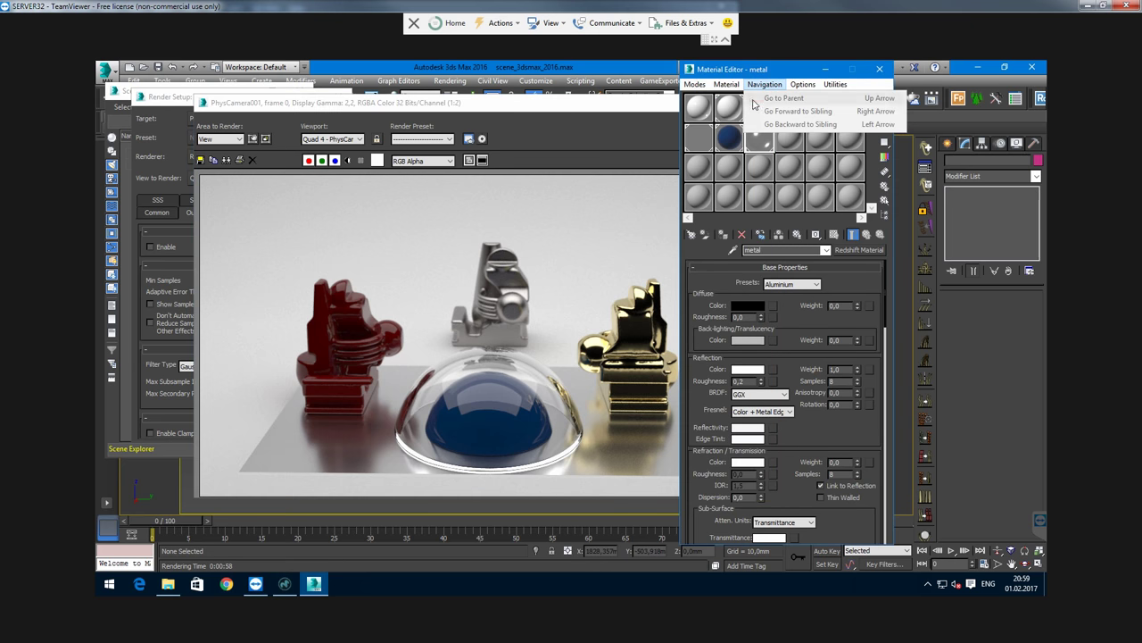
{"action": "left_click", "coordinate": [760, 108]}
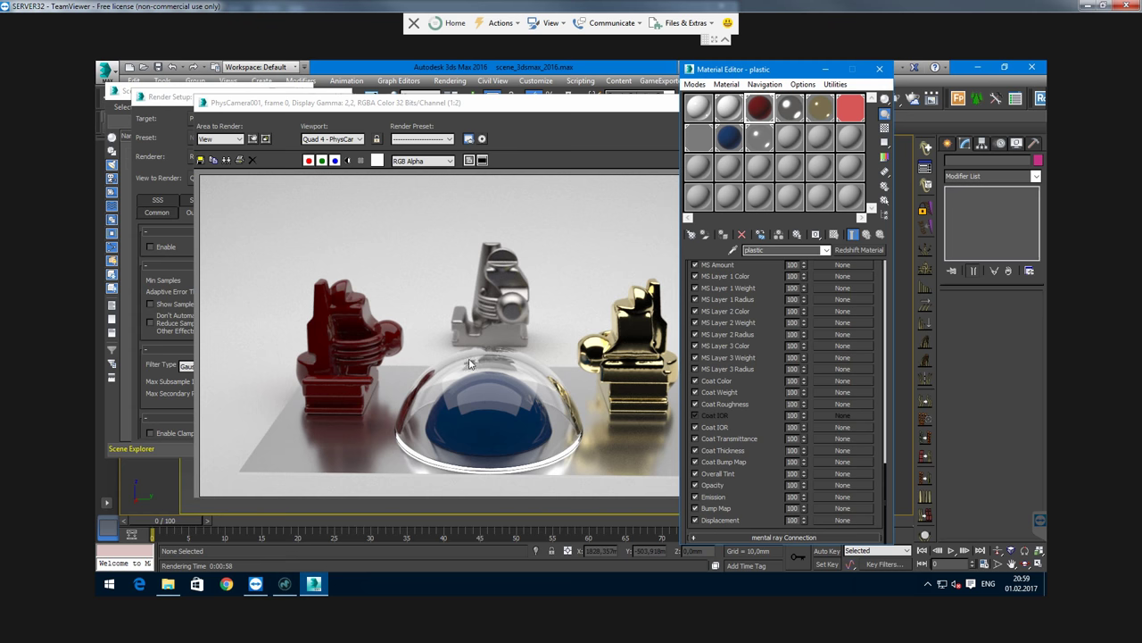
{"action": "left_click", "coordinate": [180, 241]}
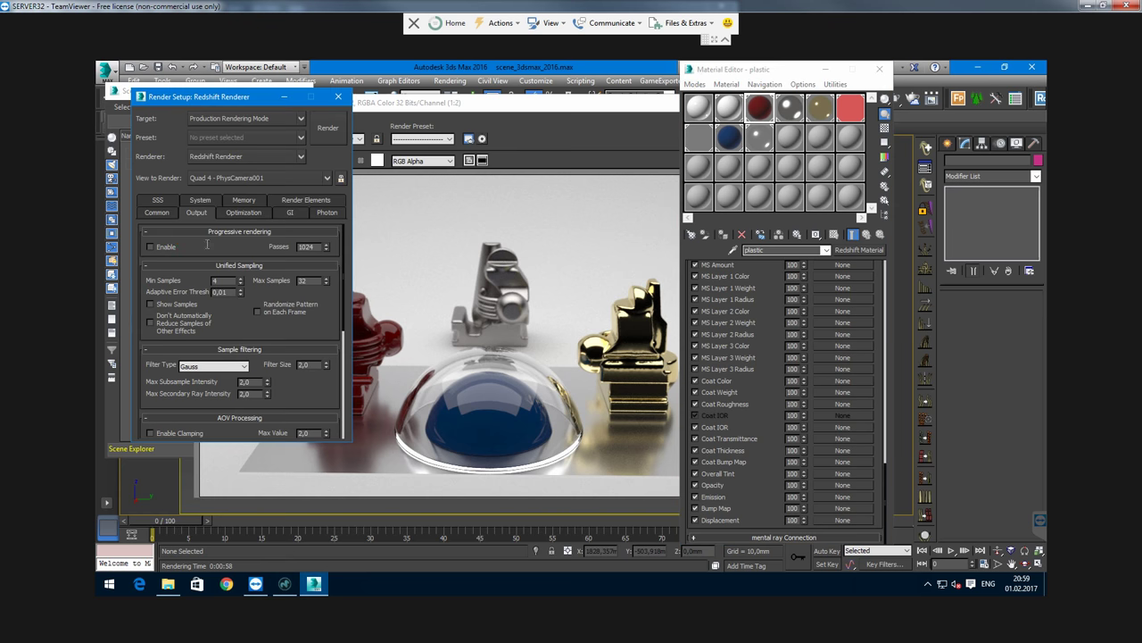
{"action": "scroll", "coordinate": [214, 321], "scroll_direction": "down", "scroll_amount": 5}
{"action": "left_click", "coordinate": [249, 260]}
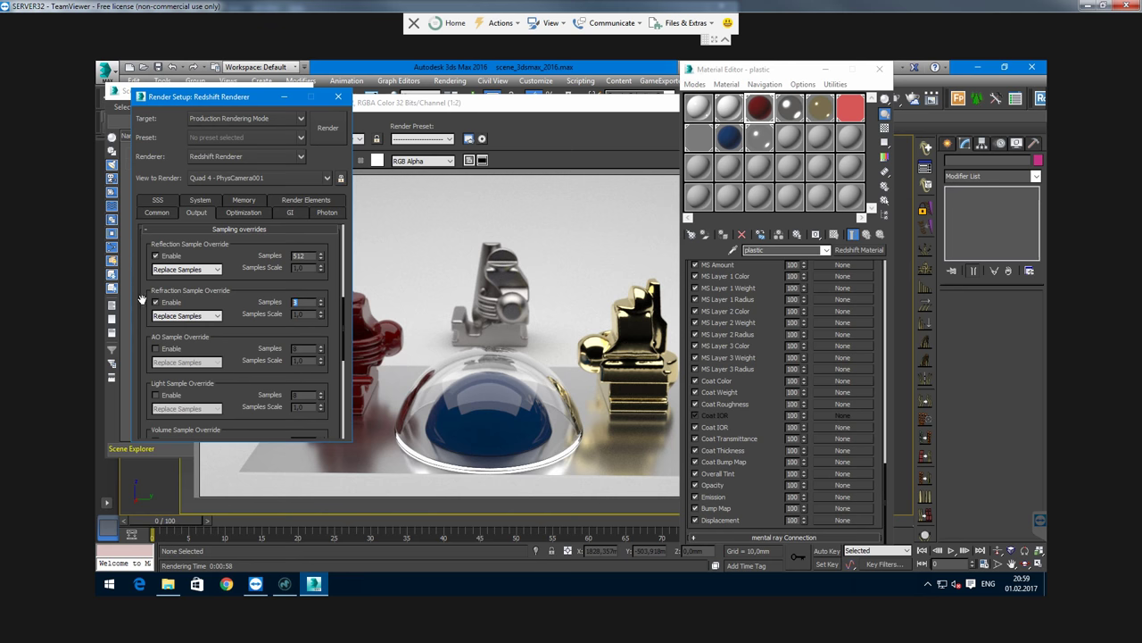
{"action": "left_click", "coordinate": [777, 312]}
{"action": "scroll", "coordinate": [762, 438], "scroll_direction": "up", "scroll_amount": 10}
{"action": "left_click", "coordinate": [713, 421]}
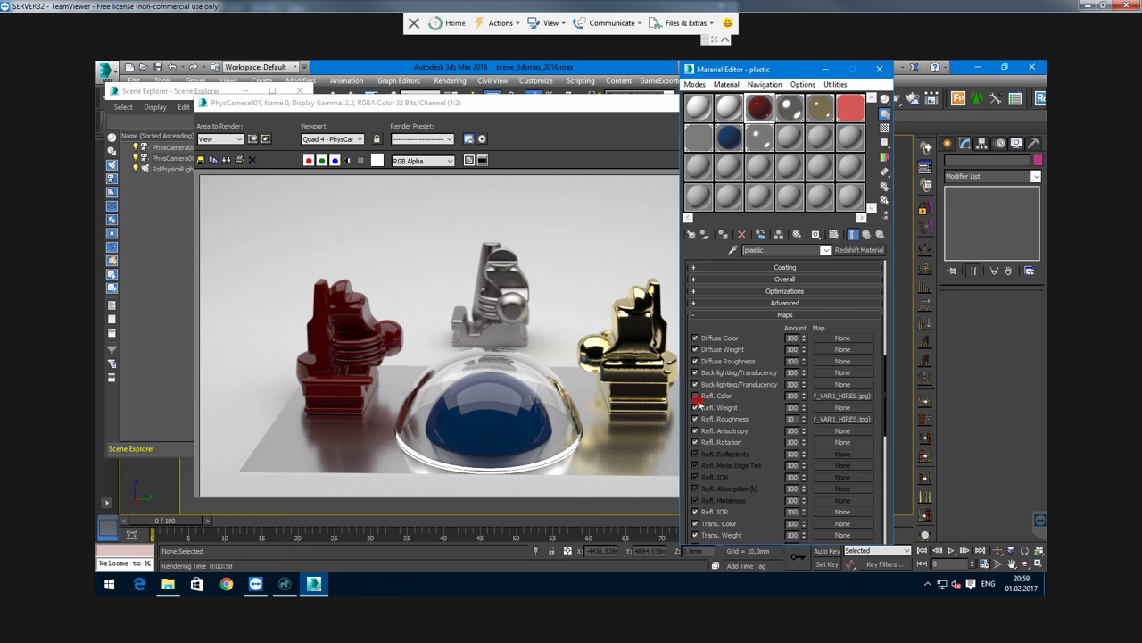
- Review the iron and glass materials and bring up the Maximum Trace Depth settings
{"action": "left_click", "coordinate": [790, 109]}
{"action": "scroll", "coordinate": [763, 464], "scroll_direction": "up", "scroll_amount": 10}
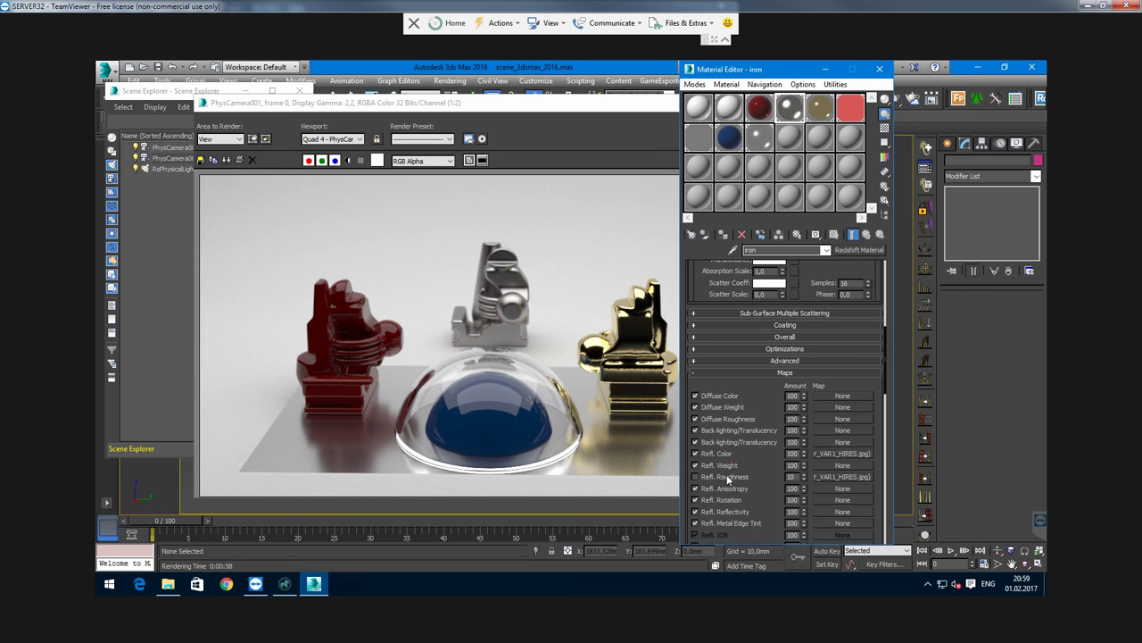
{"action": "scroll", "coordinate": [728, 480], "scroll_direction": "down", "scroll_amount": 10}
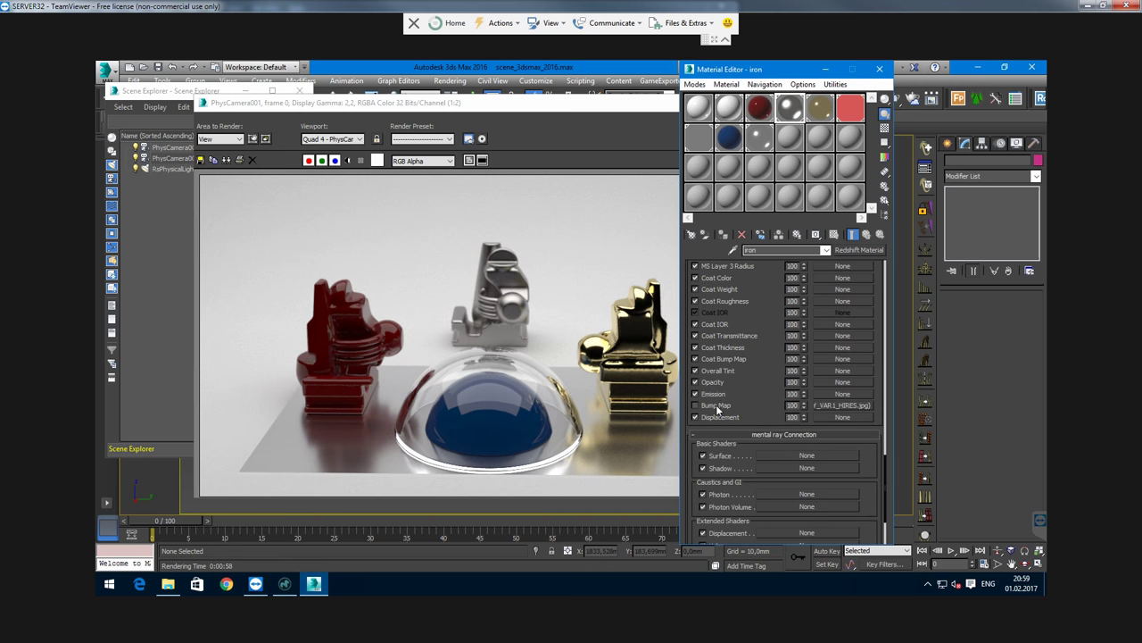
{"action": "left_click", "coordinate": [758, 136]}
{"action": "key", "text": "F10"}
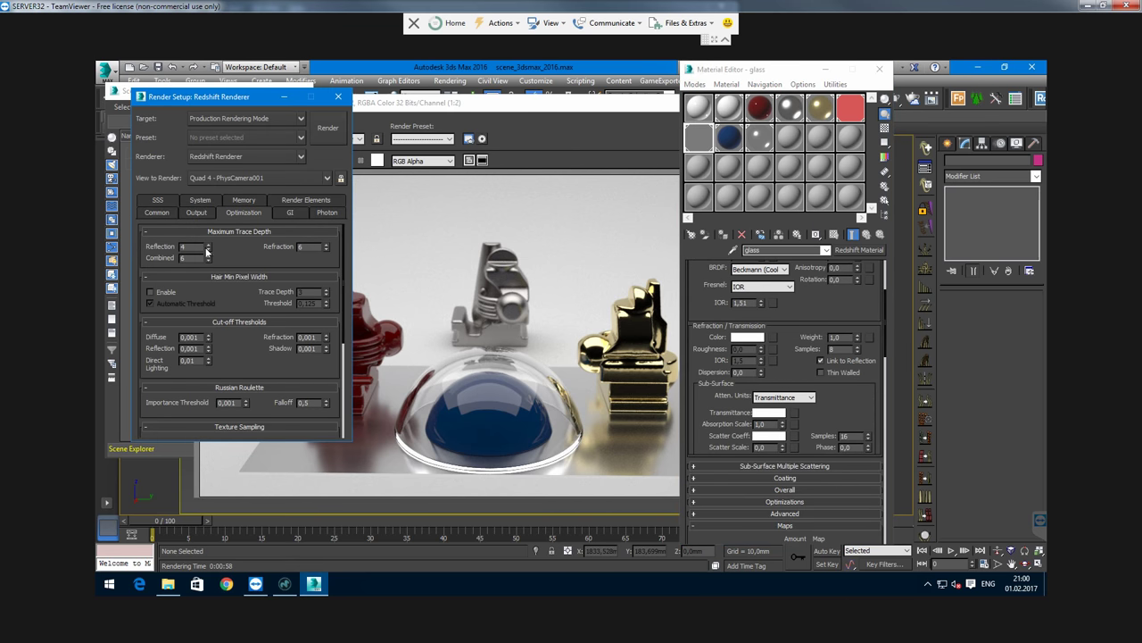
{"action": "left_click", "coordinate": [158, 256]}
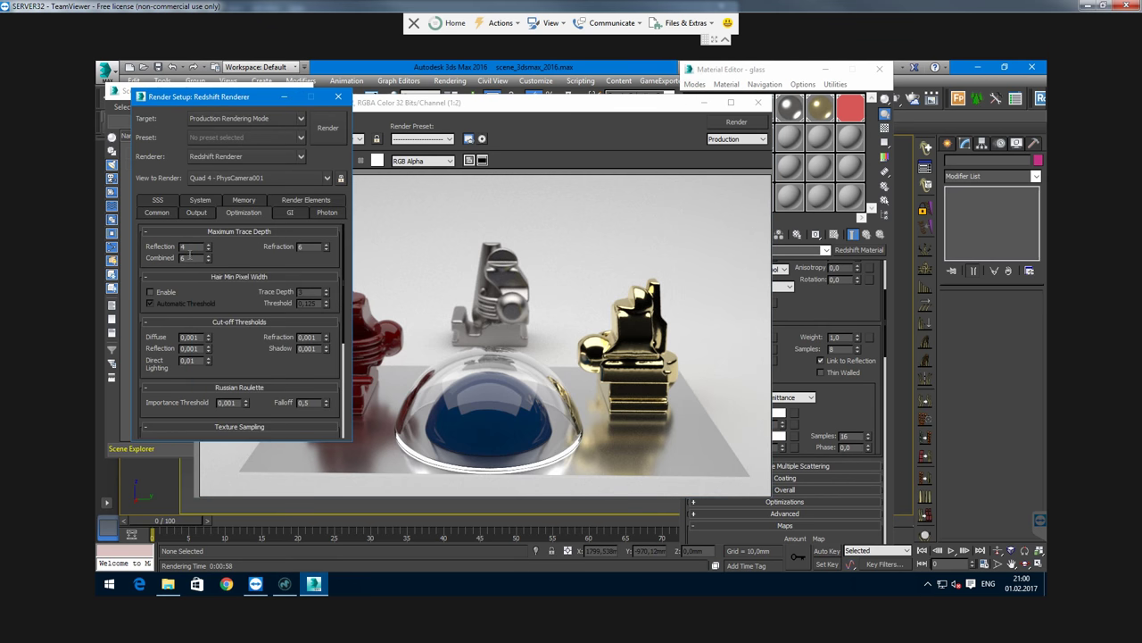
- Commit trace depth Reflection 4, Refraction 6, Combined 6, then return to the glass material
{"action": "left_click", "coordinate": [364, 225]}
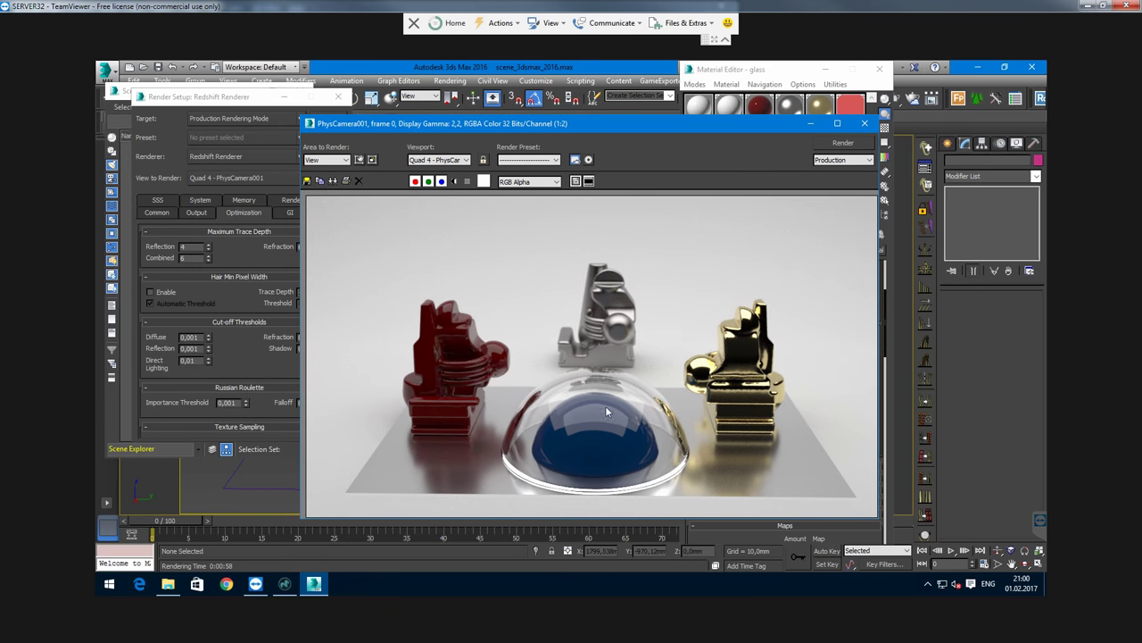
{"action": "left_click", "coordinate": [186, 254]}
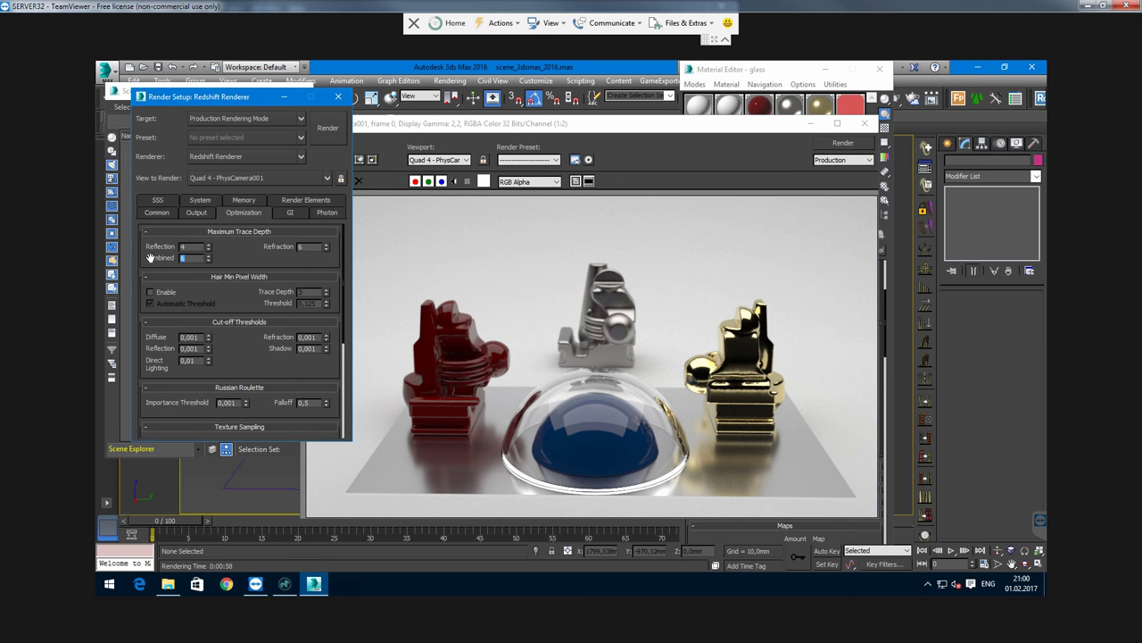
{"action": "left_click", "coordinate": [541, 324]}
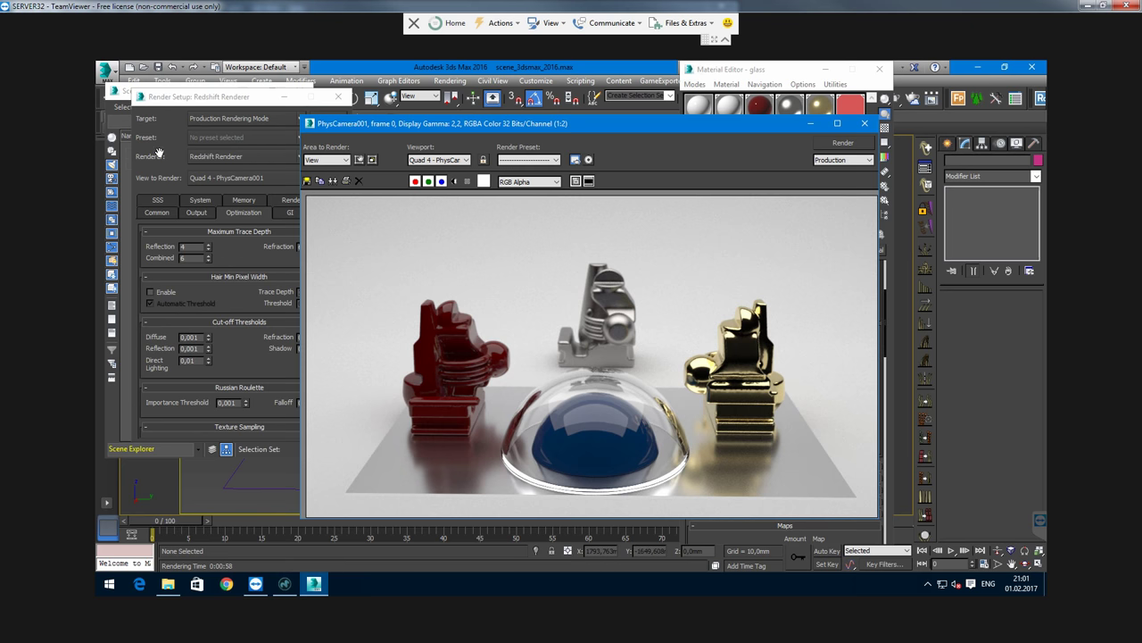
{"action": "left_click", "coordinate": [187, 258]}
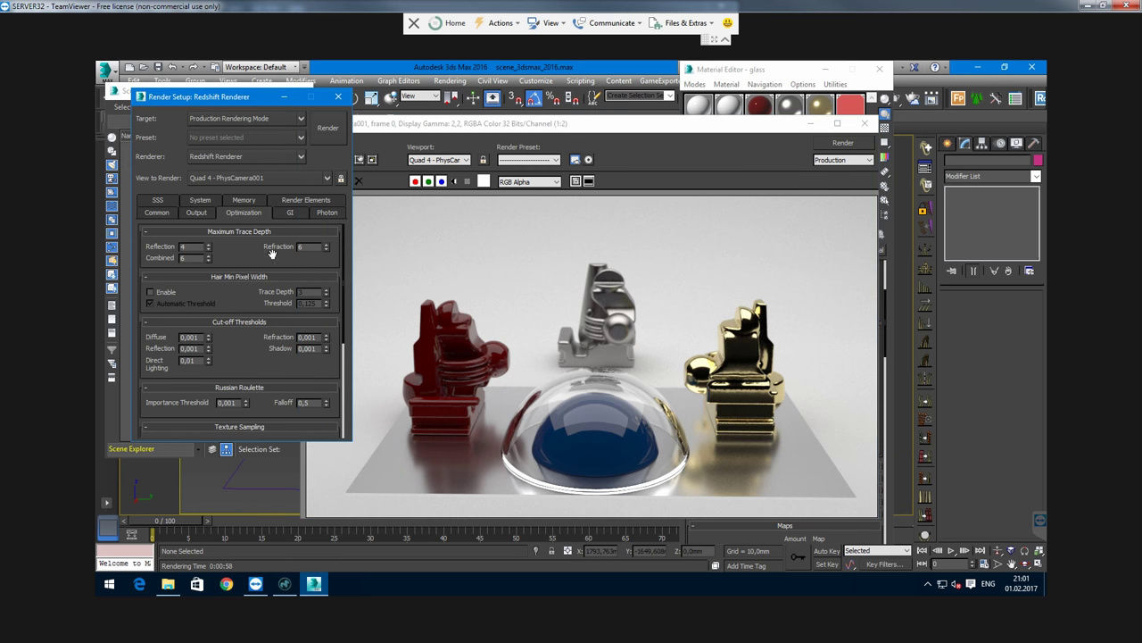
{"action": "left_click", "coordinate": [522, 337]}
{"action": "left_click", "coordinate": [753, 81]}
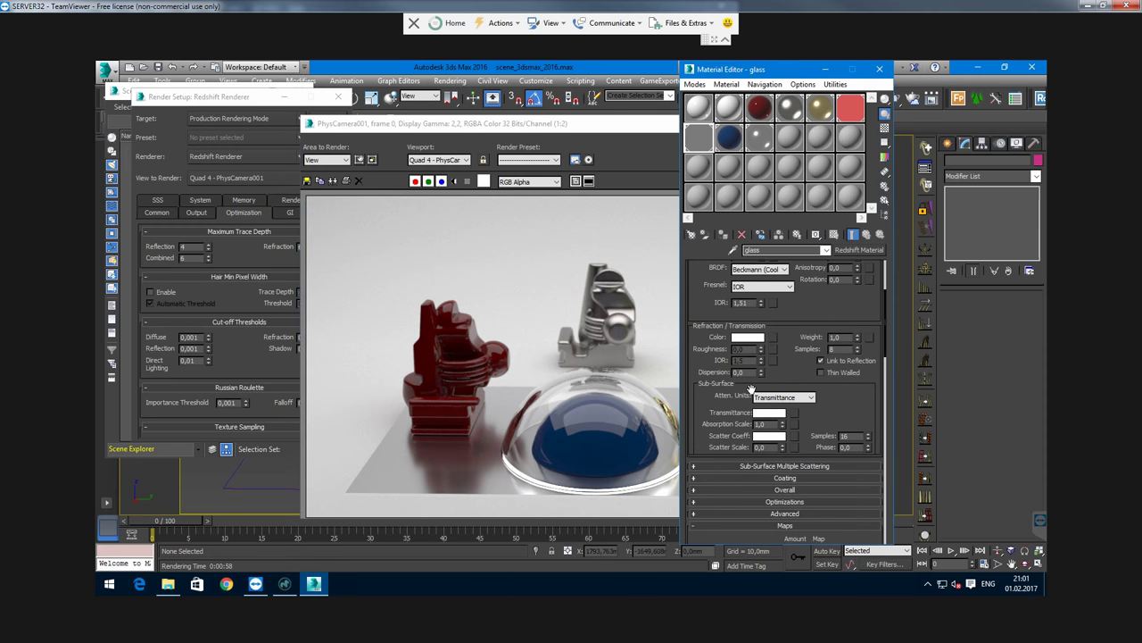
- Inspect the glass material's Maps section and the blue plastic2 material
{"action": "scroll", "coordinate": [754, 390], "scroll_direction": "down", "scroll_amount": 1}
{"action": "scroll", "coordinate": [816, 404], "scroll_direction": "down", "scroll_amount": 4}
{"action": "left_click", "coordinate": [812, 401]}
{"action": "left_click", "coordinate": [812, 401]}
{"action": "scroll", "coordinate": [758, 392], "scroll_direction": "down", "scroll_amount": 15}
{"action": "scroll", "coordinate": [716, 391], "scroll_direction": "up", "scroll_amount": 15}
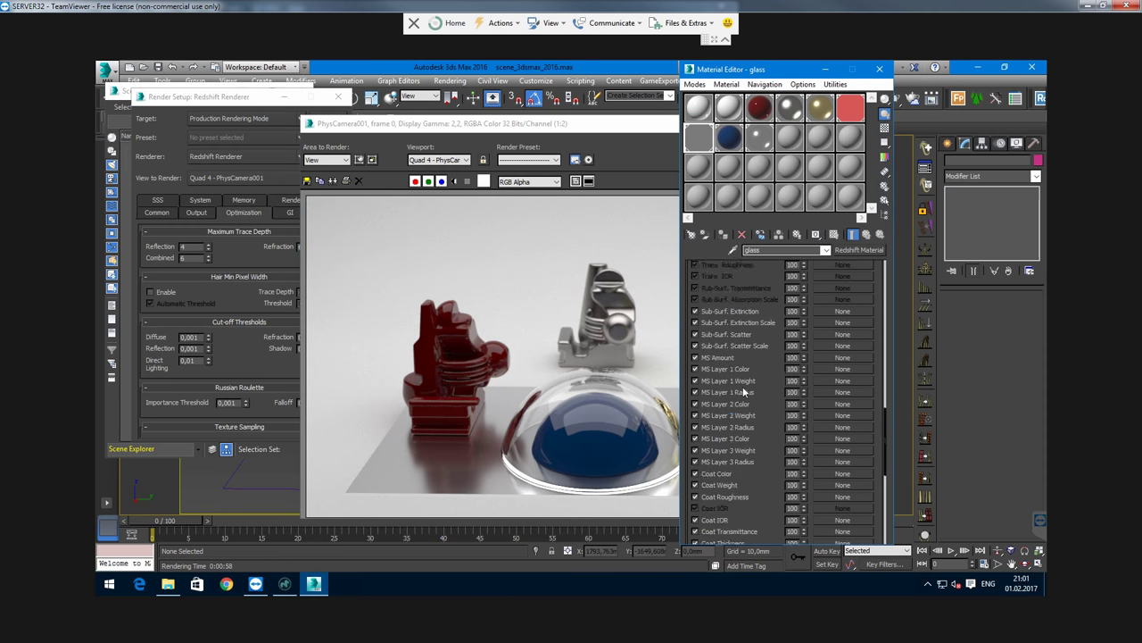
{"action": "left_click", "coordinate": [728, 135]}
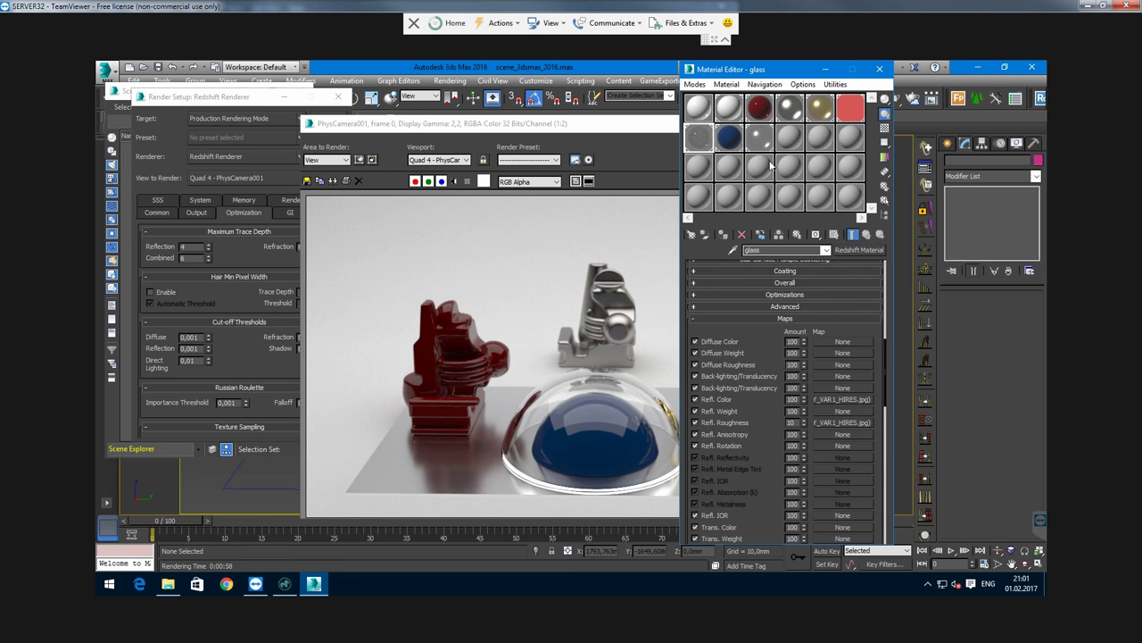
{"action": "scroll", "coordinate": [715, 339], "scroll_direction": "down", "scroll_amount": 3}
{"action": "scroll", "coordinate": [716, 340], "scroll_direction": "down", "scroll_amount": 15}
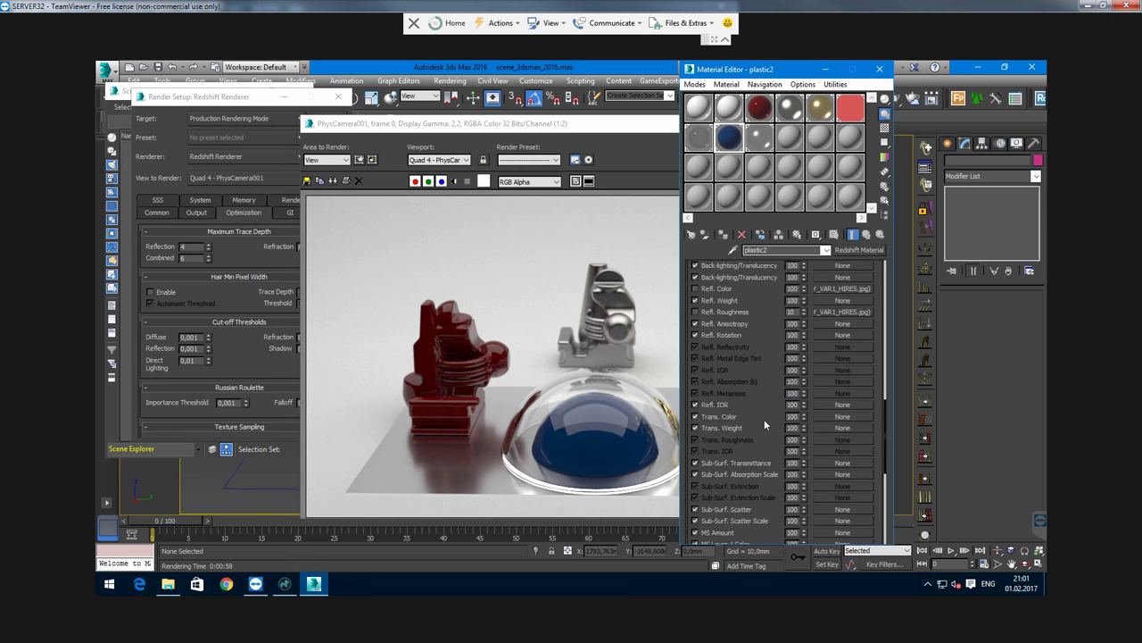
{"action": "scroll", "coordinate": [756, 466], "scroll_direction": "up", "scroll_amount": 10}
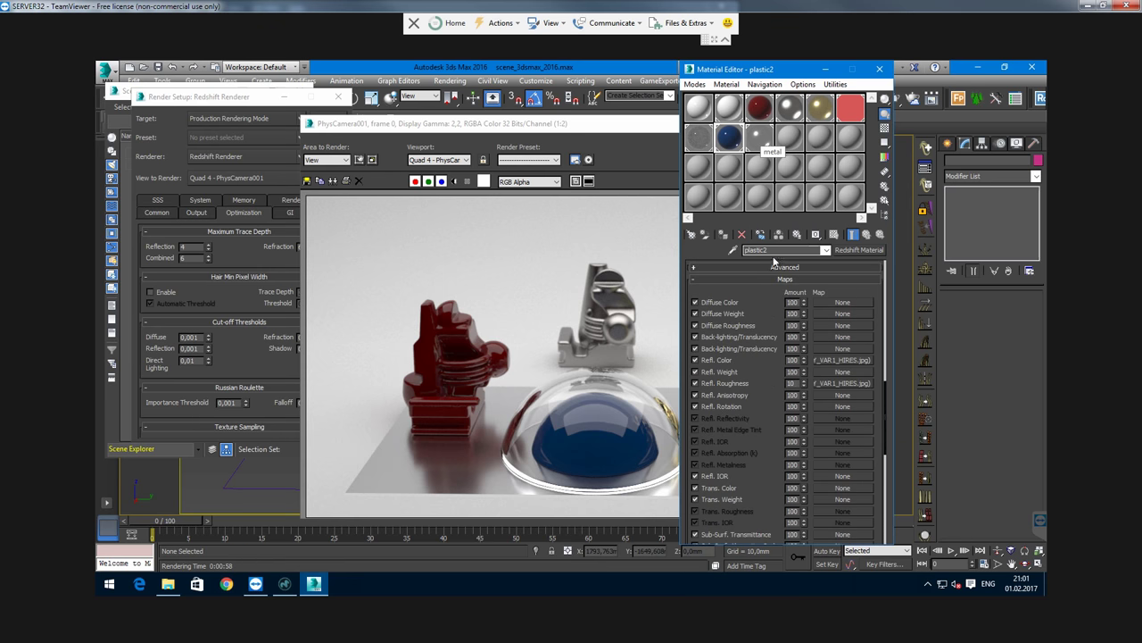
- Select the metal material, close the Material Editor and render the camera view with Shift+Q
{"action": "left_click", "coordinate": [758, 138]}
{"action": "scroll", "coordinate": [743, 459], "scroll_direction": "down", "scroll_amount": 20}
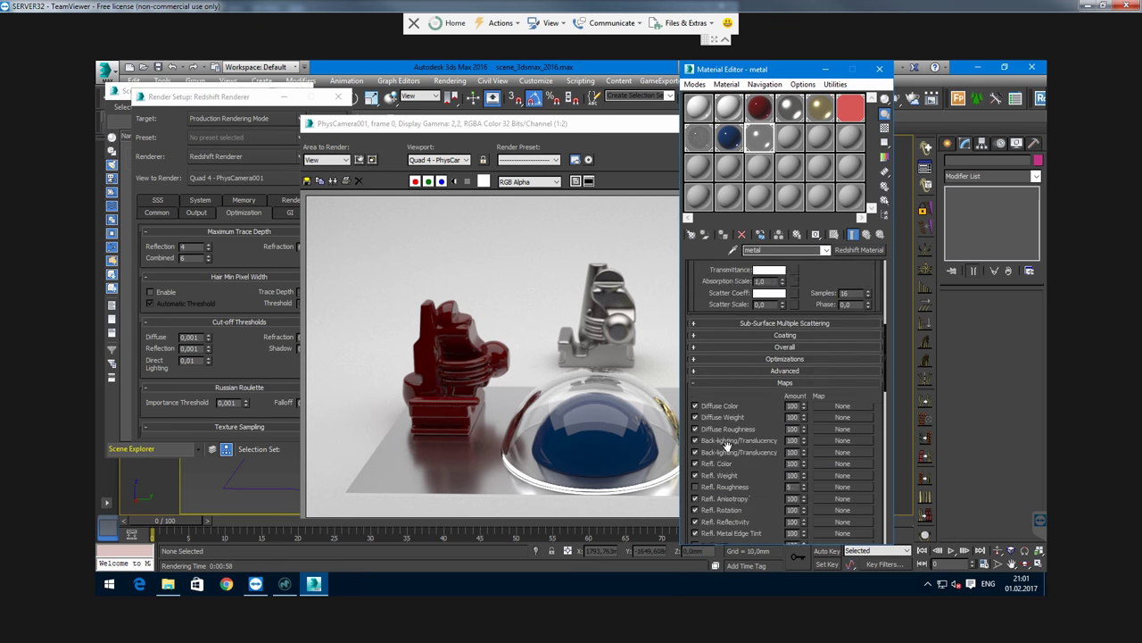
{"action": "scroll", "coordinate": [760, 408], "scroll_direction": "up", "scroll_amount": 10}
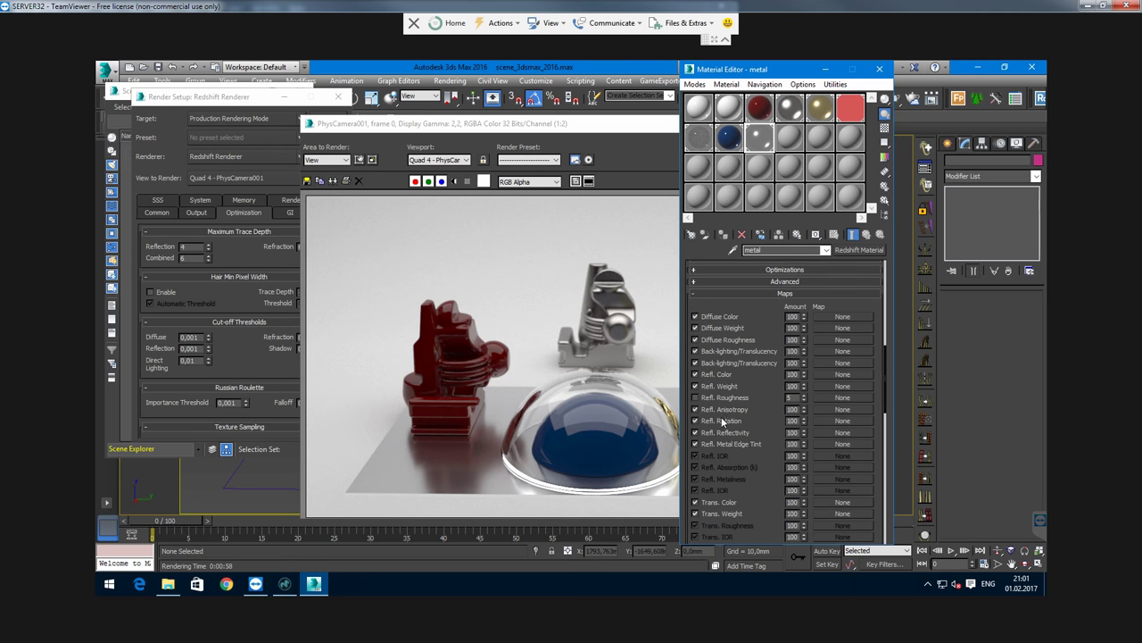
{"action": "scroll", "coordinate": [786, 419], "scroll_direction": "down", "scroll_amount": 10}
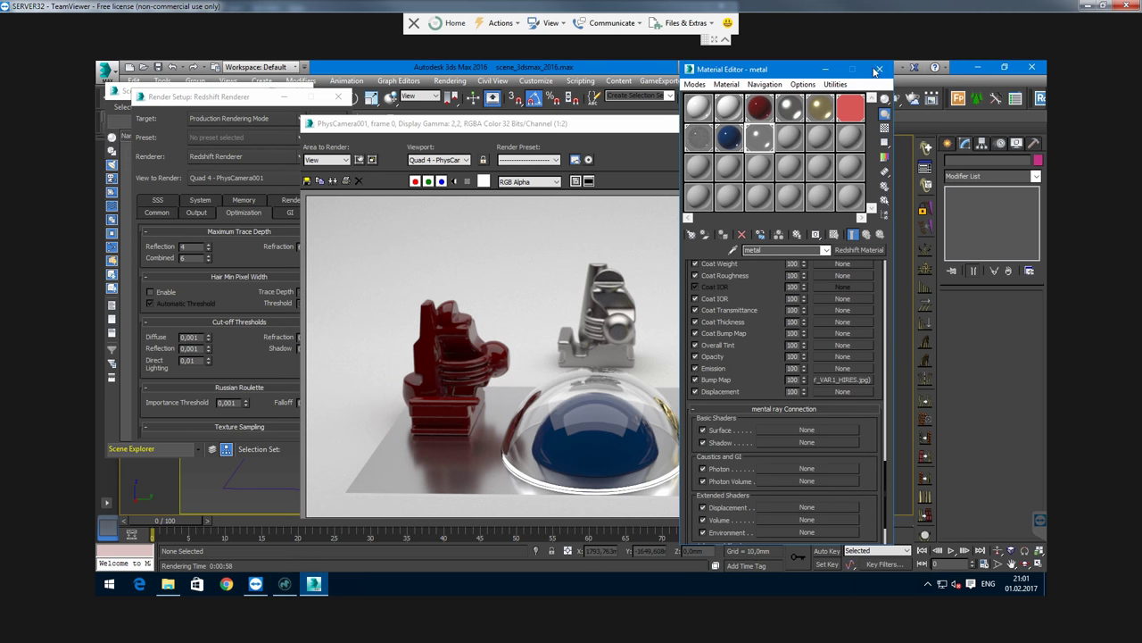
{"action": "left_click", "coordinate": [879, 68]}
{"action": "left_click", "coordinate": [633, 354]}
{"action": "key", "text": "shift+q"}
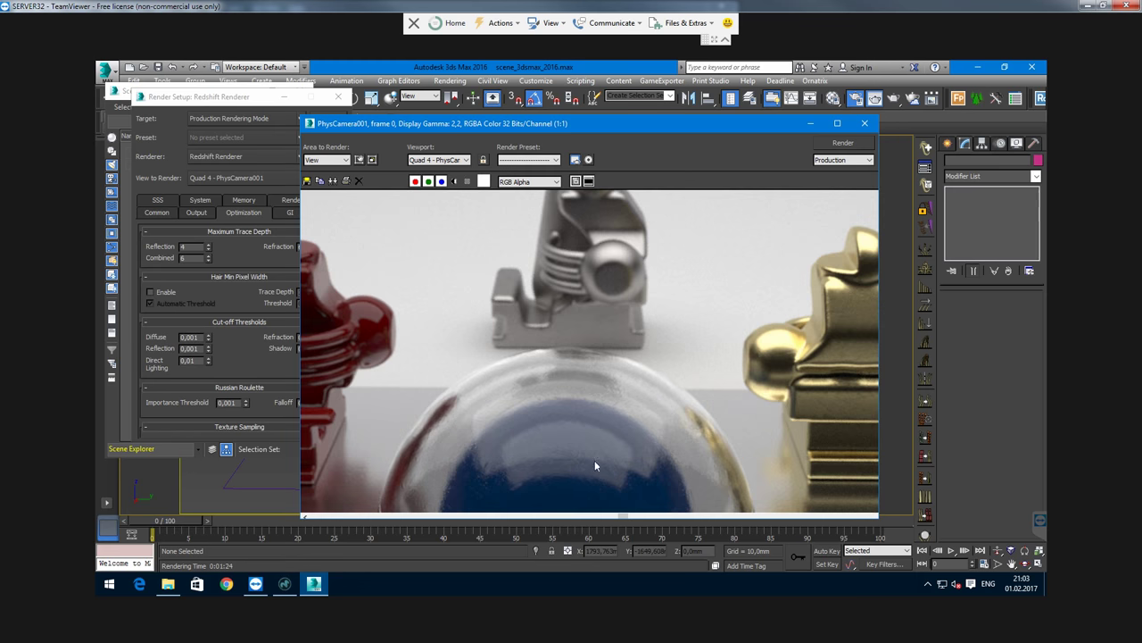
- Review the Redshift System, Common and GI tabs (Brute Force engines, 3 bounces, 128 rays)
{"action": "left_click", "coordinate": [202, 200]}
{"action": "scroll", "coordinate": [250, 366], "scroll_direction": "down", "scroll_amount": 5}
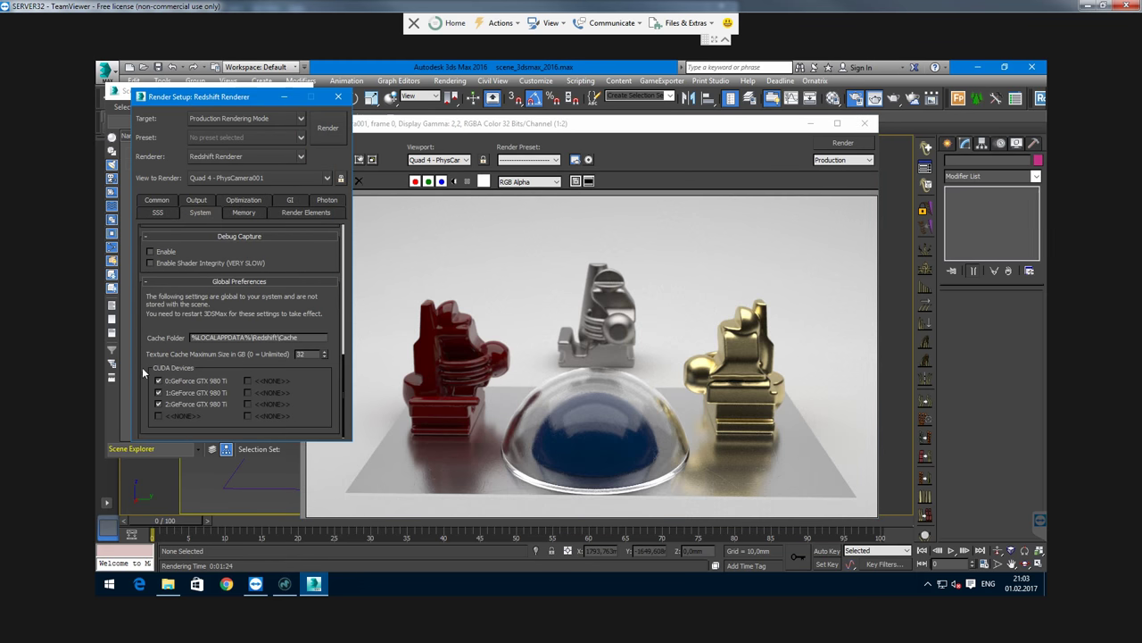
{"action": "scroll", "coordinate": [236, 412], "scroll_direction": "up", "scroll_amount": 2}
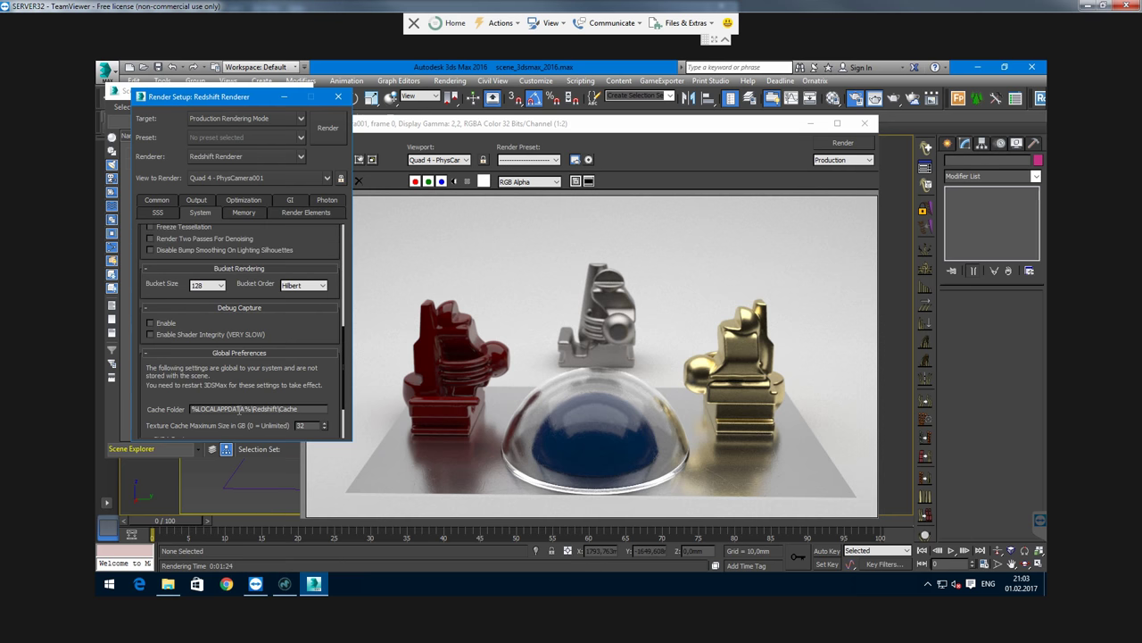
{"action": "left_click", "coordinate": [157, 201]}
{"action": "left_click", "coordinate": [587, 382]}
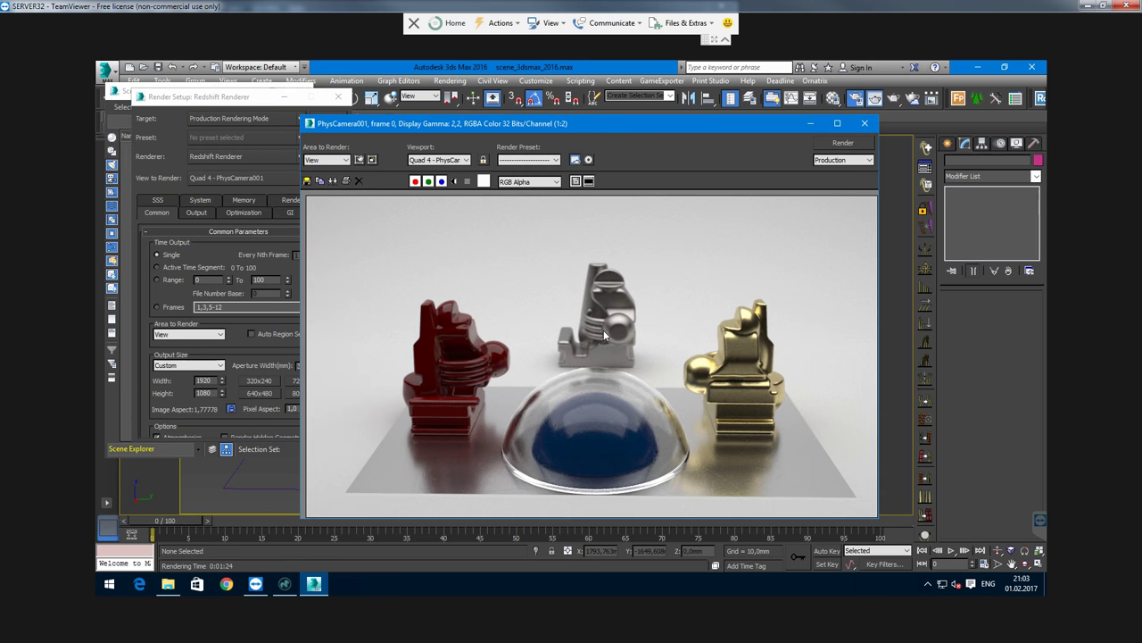
{"action": "scroll", "coordinate": [604, 329], "scroll_direction": "up", "scroll_amount": 1}
{"action": "scroll", "coordinate": [603, 329], "scroll_direction": "down", "scroll_amount": 1}
{"action": "left_click", "coordinate": [288, 213]}
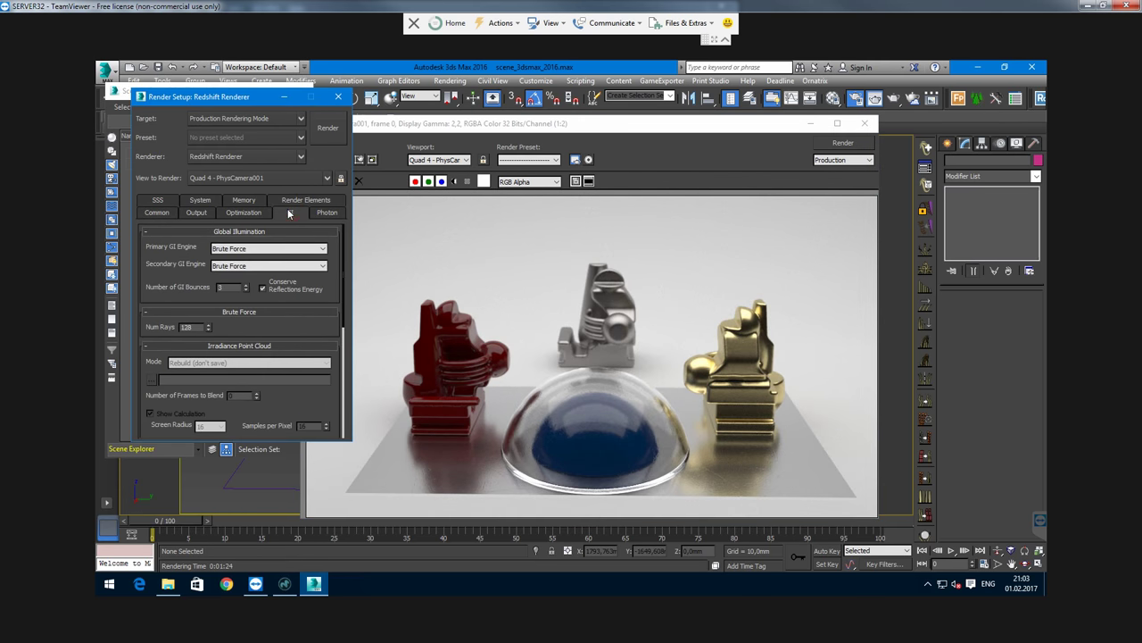
{"action": "left_click", "coordinate": [200, 202]}
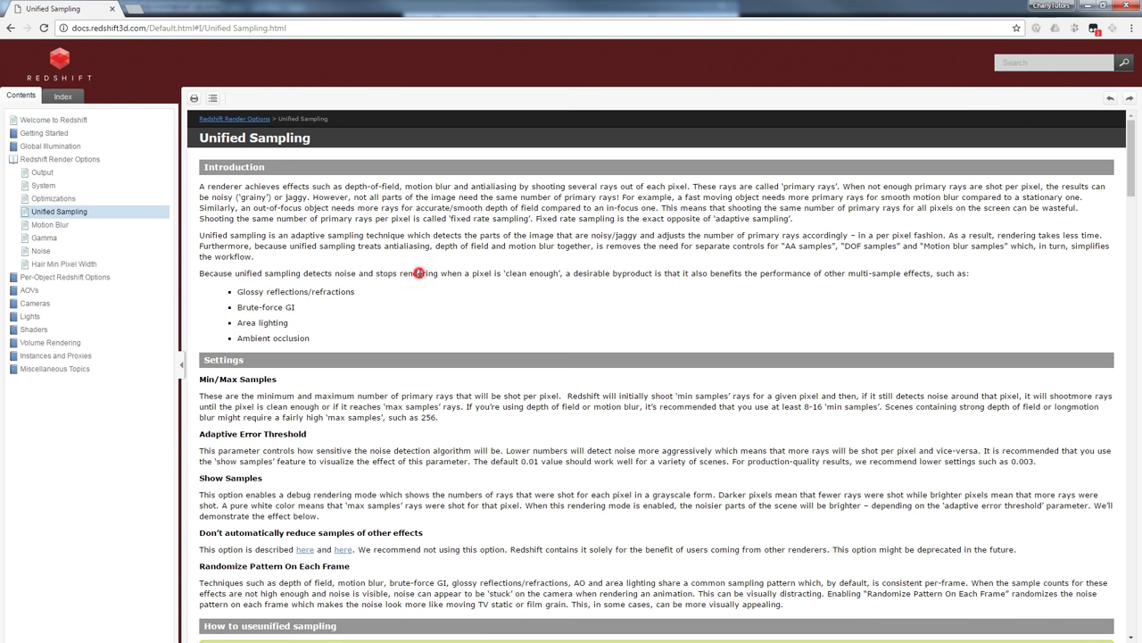
- Read the Redshift Unified Sampling docs page and follow its link to the Noise page
{"action": "scroll", "coordinate": [422, 346], "scroll_direction": "down", "scroll_amount": 10}
{"action": "scroll", "coordinate": [442, 430], "scroll_direction": "down", "scroll_amount": 15}
{"action": "scroll", "coordinate": [702, 407], "scroll_direction": "up", "scroll_amount": 20}
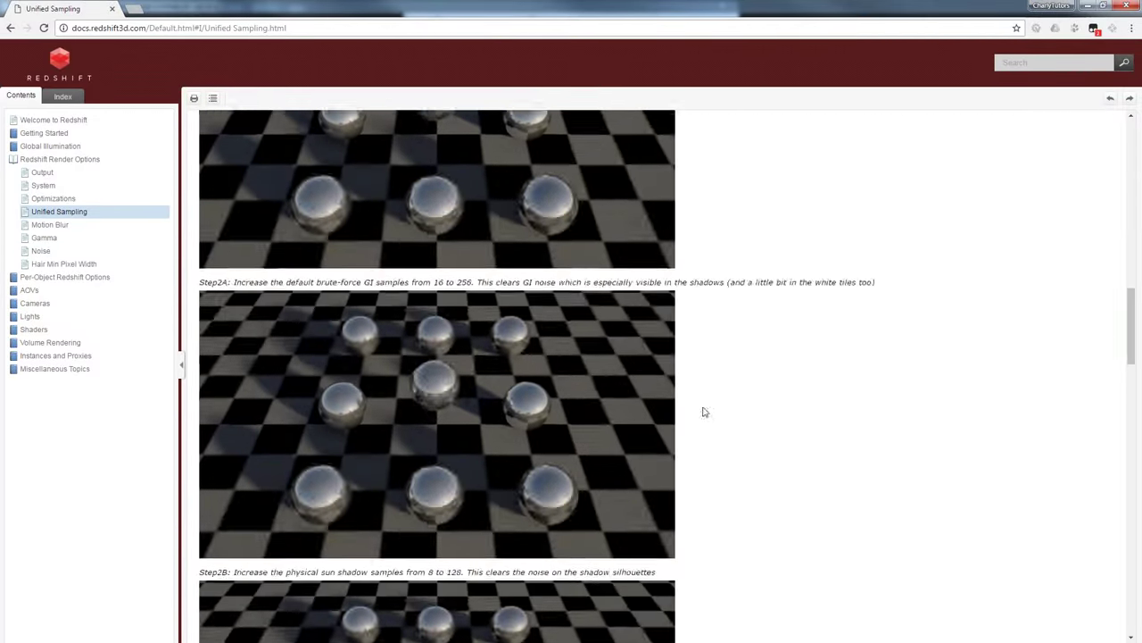
{"action": "scroll", "coordinate": [457, 365], "scroll_direction": "down", "scroll_amount": 3}
{"action": "scroll", "coordinate": [575, 315], "scroll_direction": "up", "scroll_amount": 3}
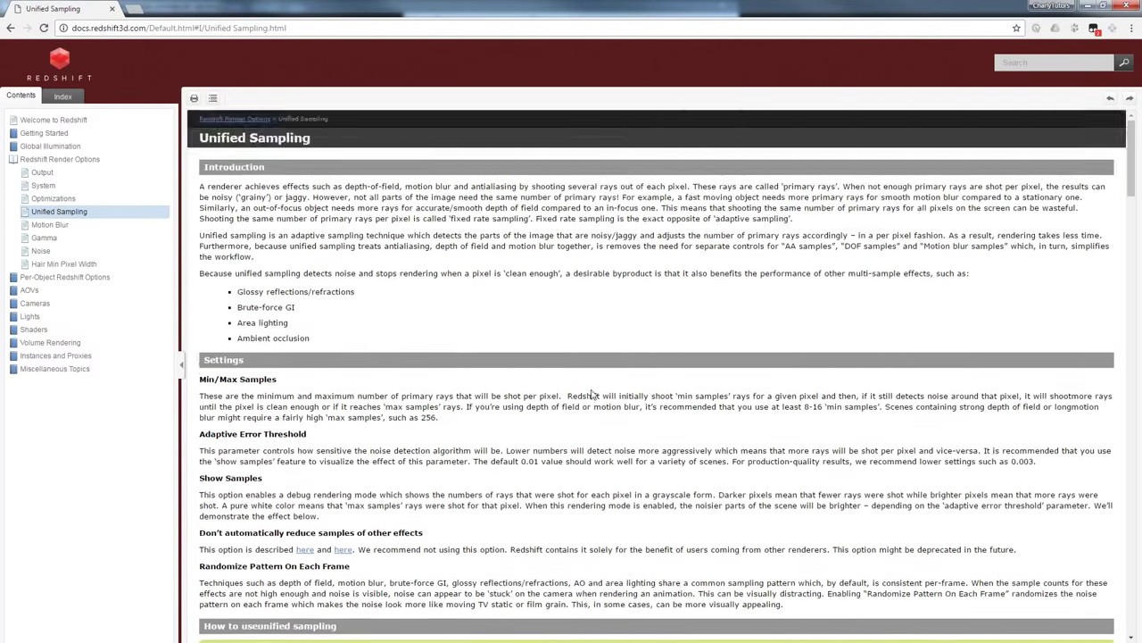
{"action": "scroll", "coordinate": [830, 250], "scroll_direction": "down", "scroll_amount": 10}
{"action": "scroll", "coordinate": [831, 251], "scroll_direction": "up", "scroll_amount": 3}
{"action": "left_click", "coordinate": [875, 248]}
{"action": "scroll", "coordinate": [498, 402], "scroll_direction": "down", "scroll_amount": 15}
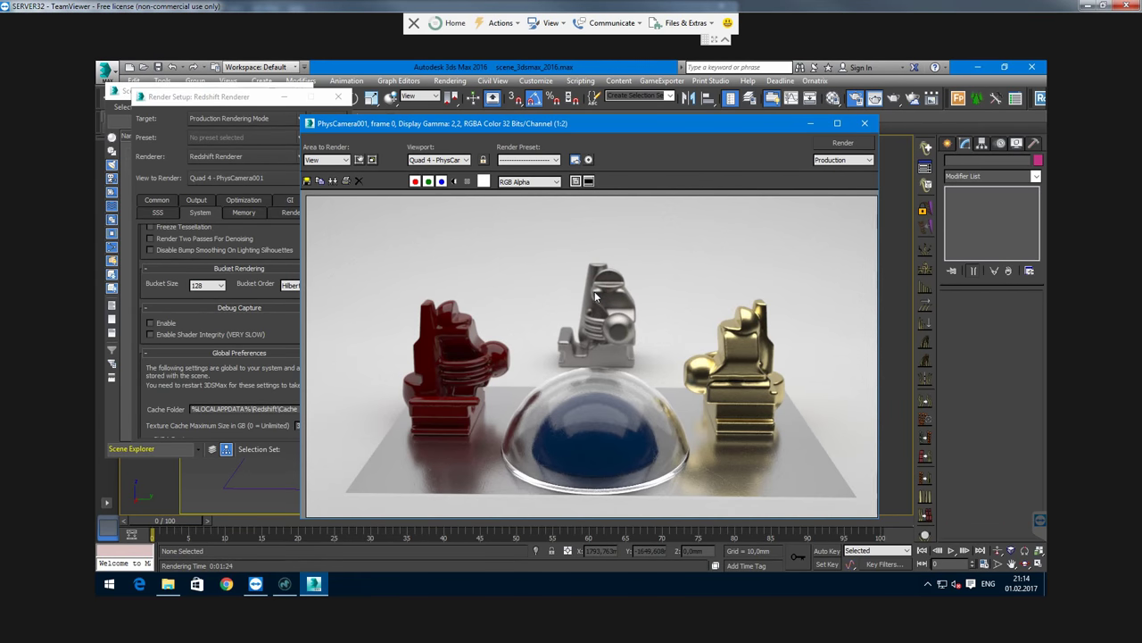
- Set progressive rendering to 256 passes in Render Setup and render the scene
{"action": "left_click", "coordinate": [190, 202]}
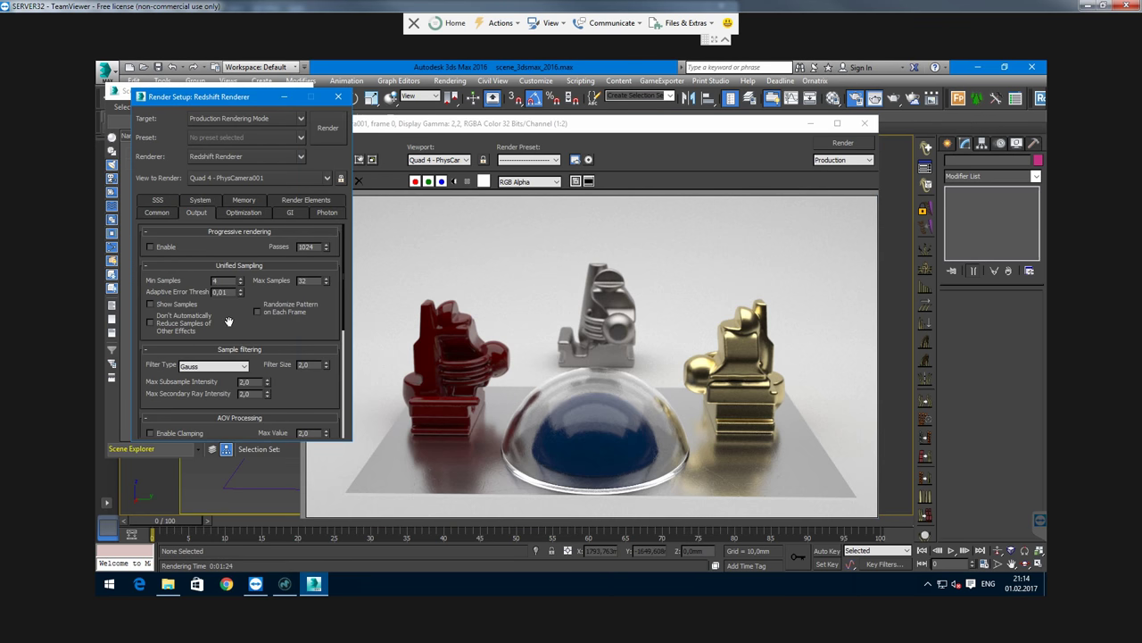
{"action": "scroll", "coordinate": [228, 321], "scroll_direction": "down", "scroll_amount": 5}
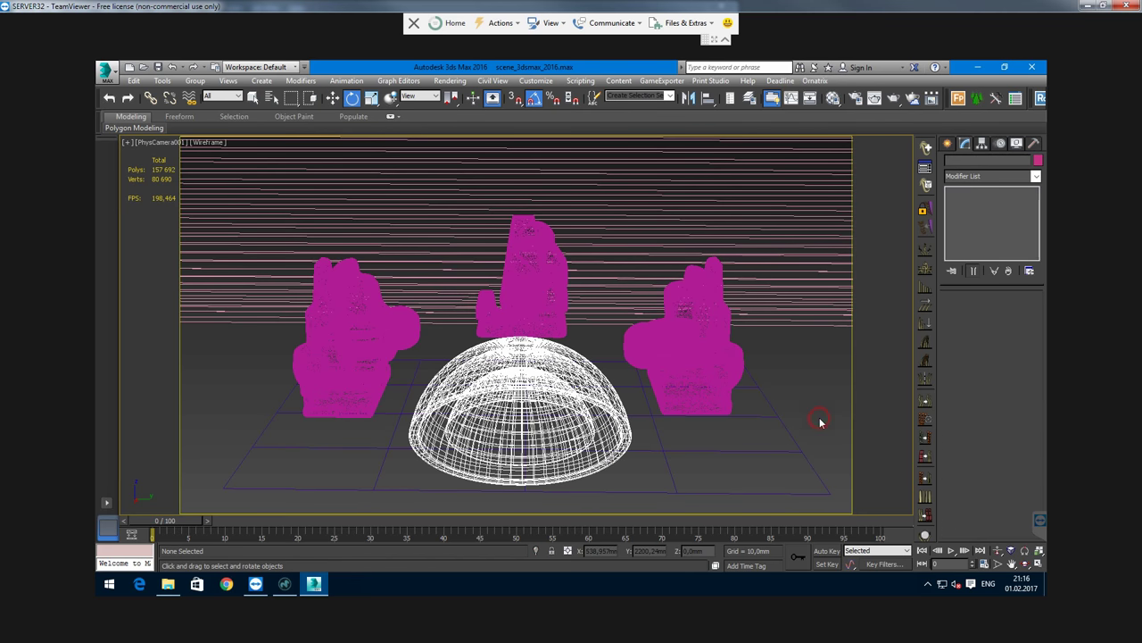
{"action": "left_click", "coordinate": [451, 80]}
{"action": "left_click", "coordinate": [485, 134]}
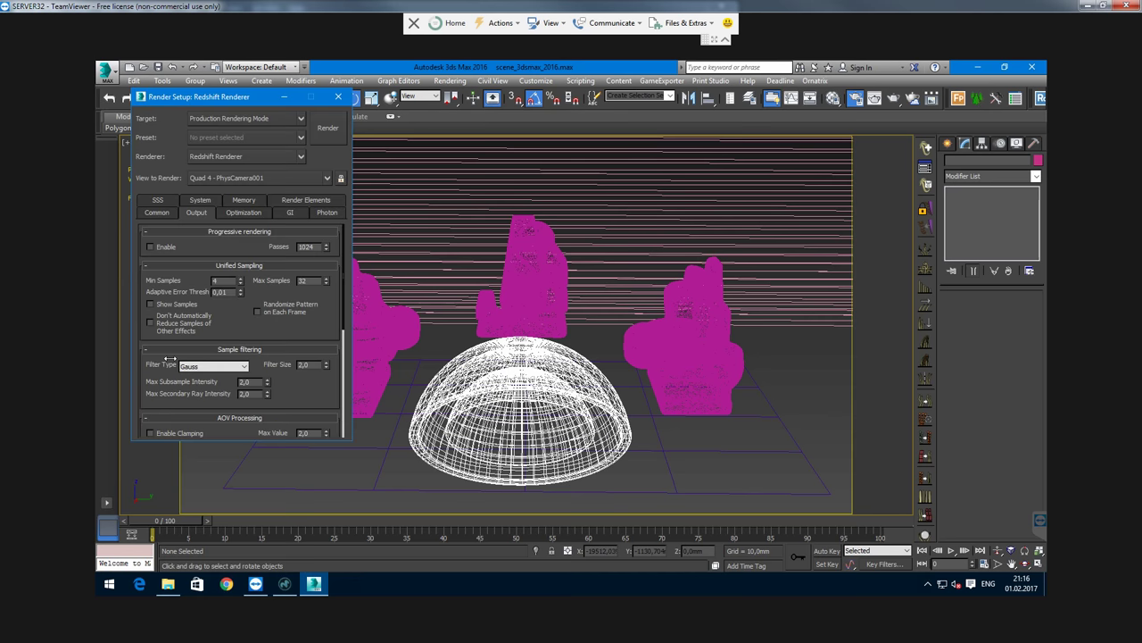
{"action": "scroll", "coordinate": [241, 336], "scroll_direction": "down", "scroll_amount": 5}
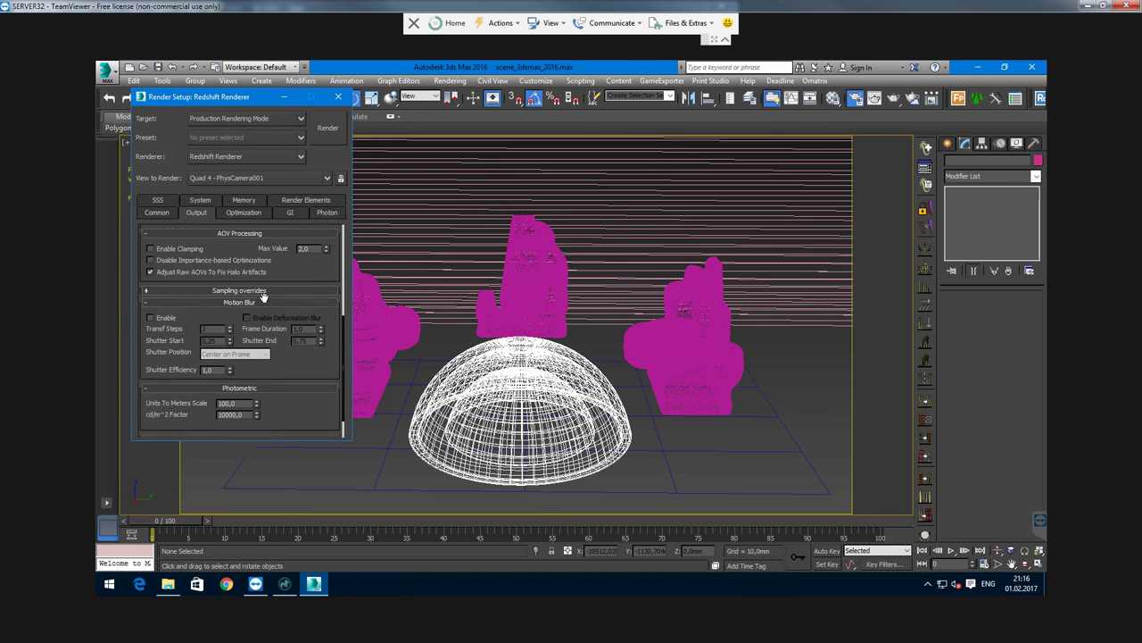
{"action": "scroll", "coordinate": [263, 297], "scroll_direction": "up", "scroll_amount": 5}
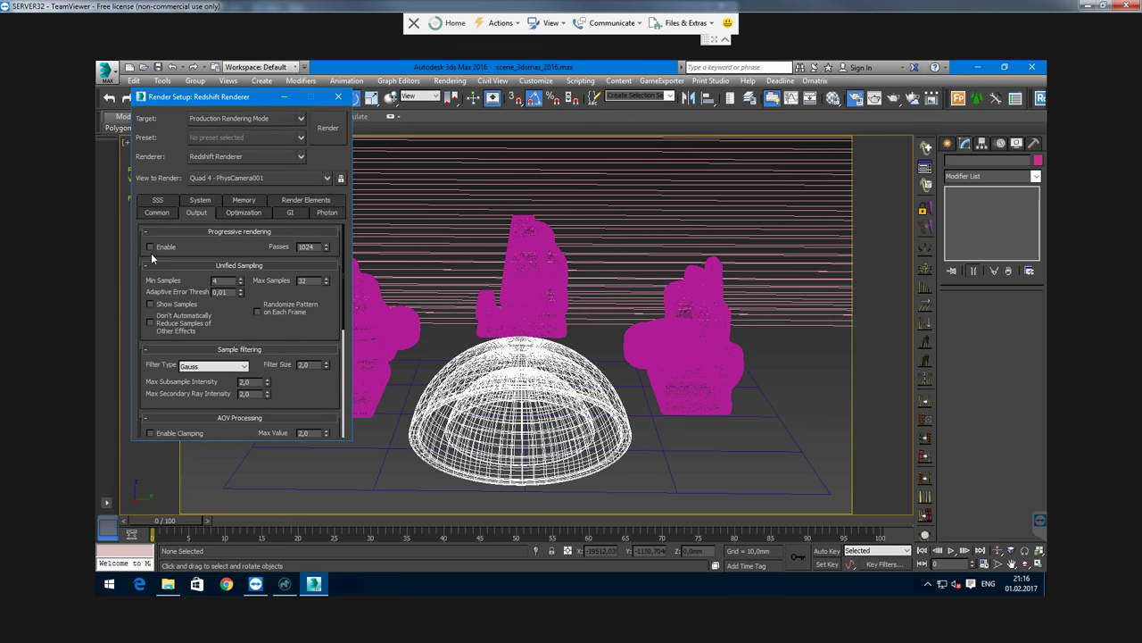
{"action": "double_click", "coordinate": [316, 246]}
{"action": "type", "text": "256"}
{"action": "left_click", "coordinate": [331, 123]}
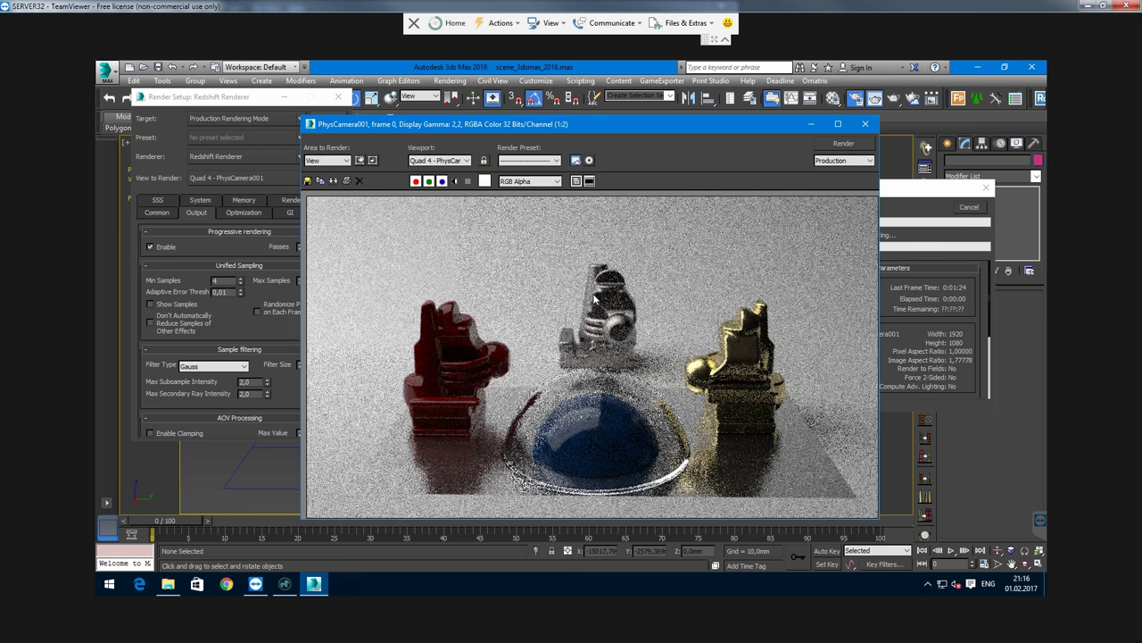
- Cancel the render, disable progressive rendering and set the Reflection override to Scale Samples 2.0
{"action": "left_click", "coordinate": [970, 208]}
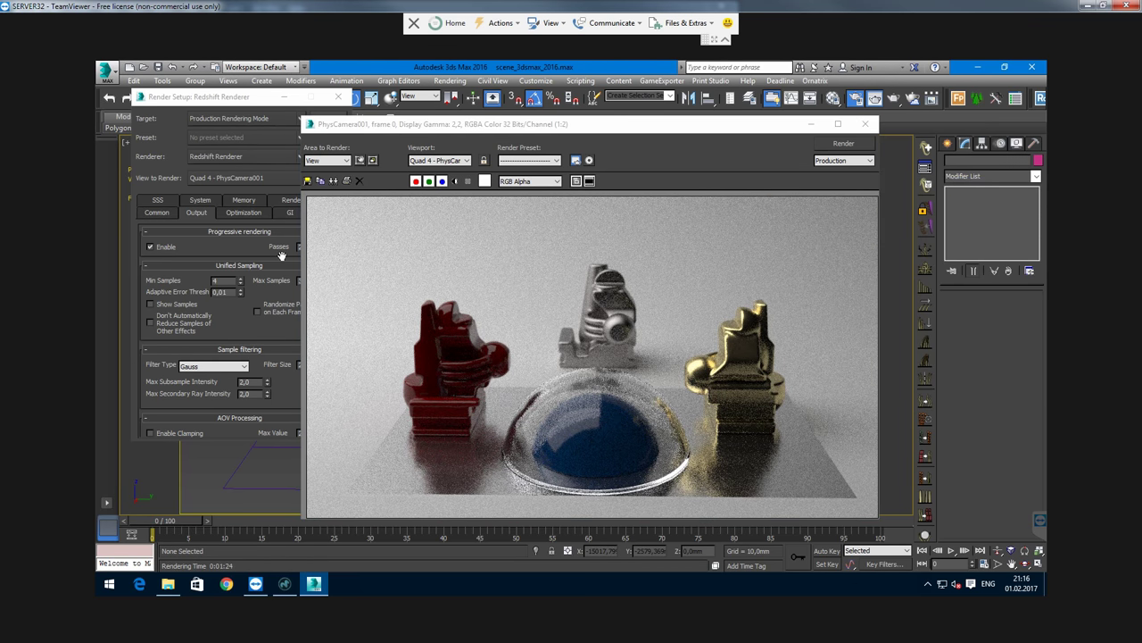
{"action": "left_click", "coordinate": [150, 246]}
{"action": "scroll", "coordinate": [193, 280], "scroll_direction": "down", "scroll_amount": 10}
{"action": "left_click", "coordinate": [185, 269]}
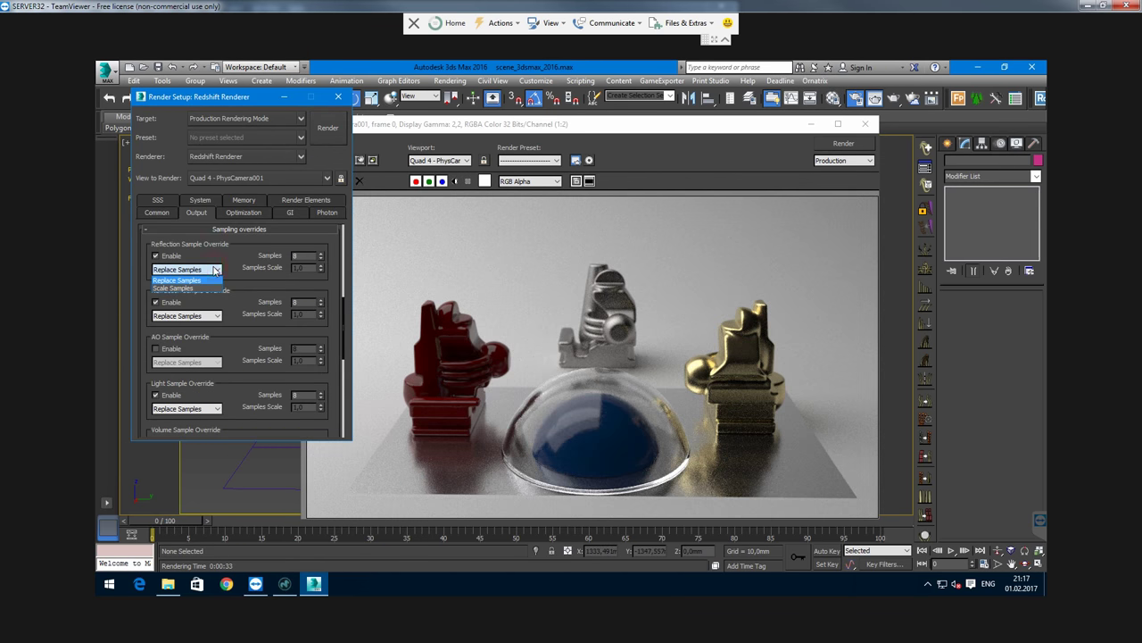
{"action": "left_click", "coordinate": [182, 289]}
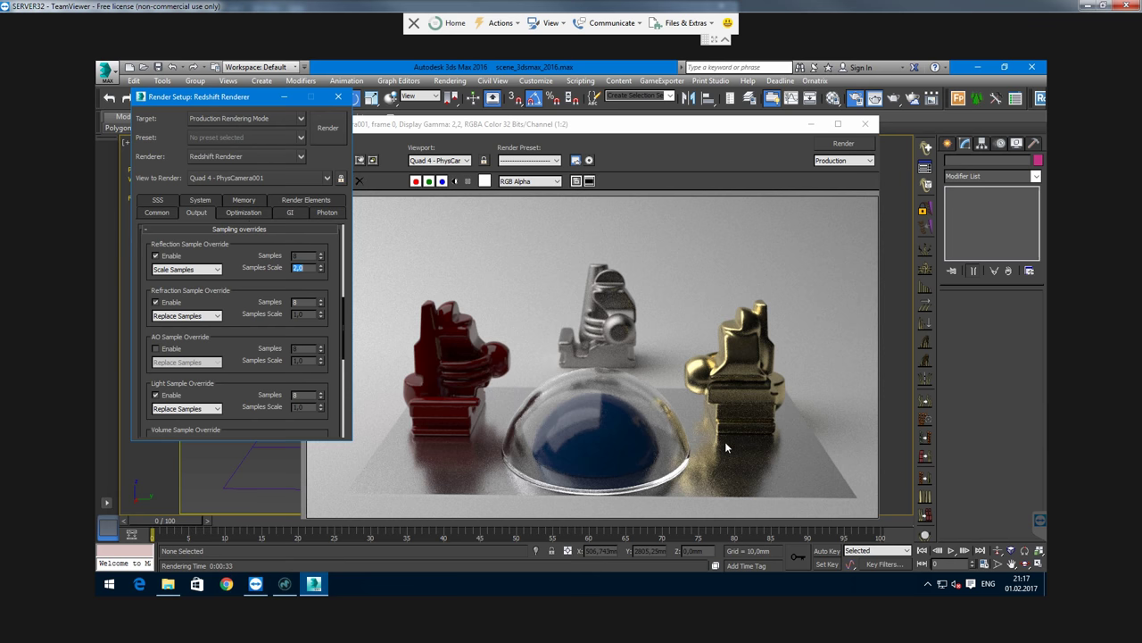
{"action": "scroll", "coordinate": [204, 396], "scroll_direction": "down", "scroll_amount": 5}
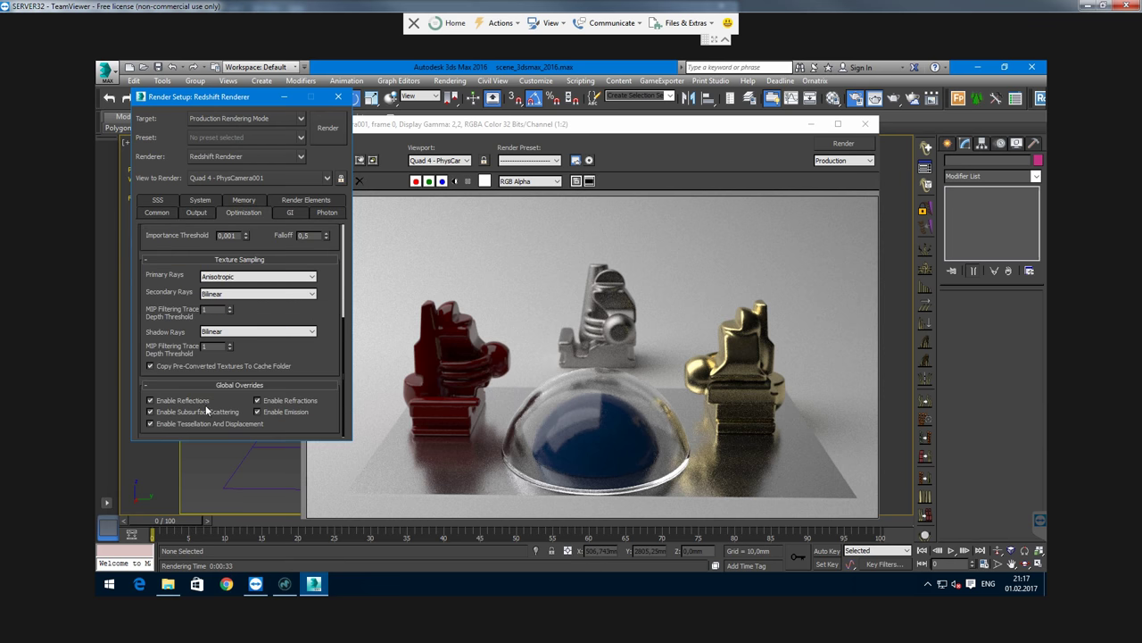
- Render the camera view with global reflections off, leaving the silver and gold figurines black
{"action": "left_click", "coordinate": [810, 172]}
{"action": "key", "text": "shift+q"}
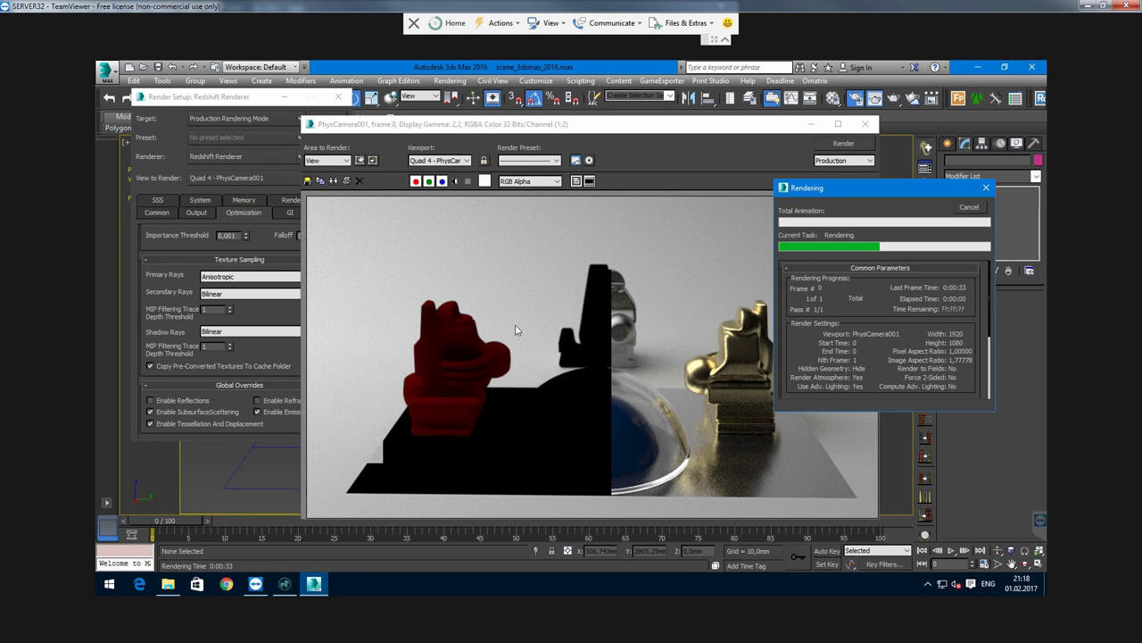
{"action": "left_click", "coordinate": [571, 332]}
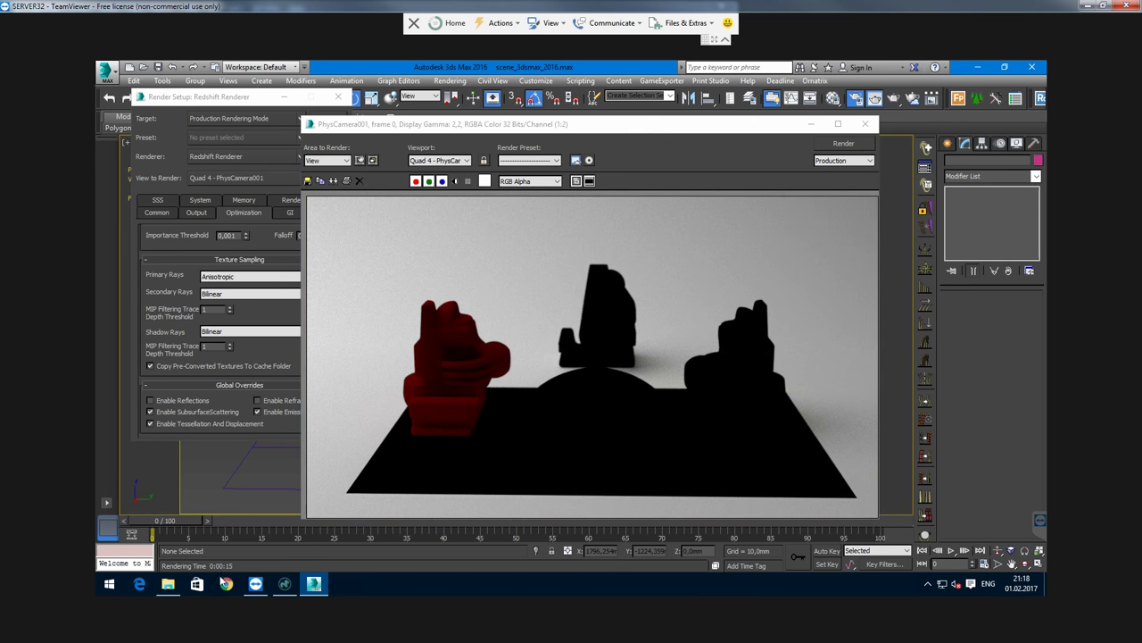
{"action": "left_click", "coordinate": [407, 319]}
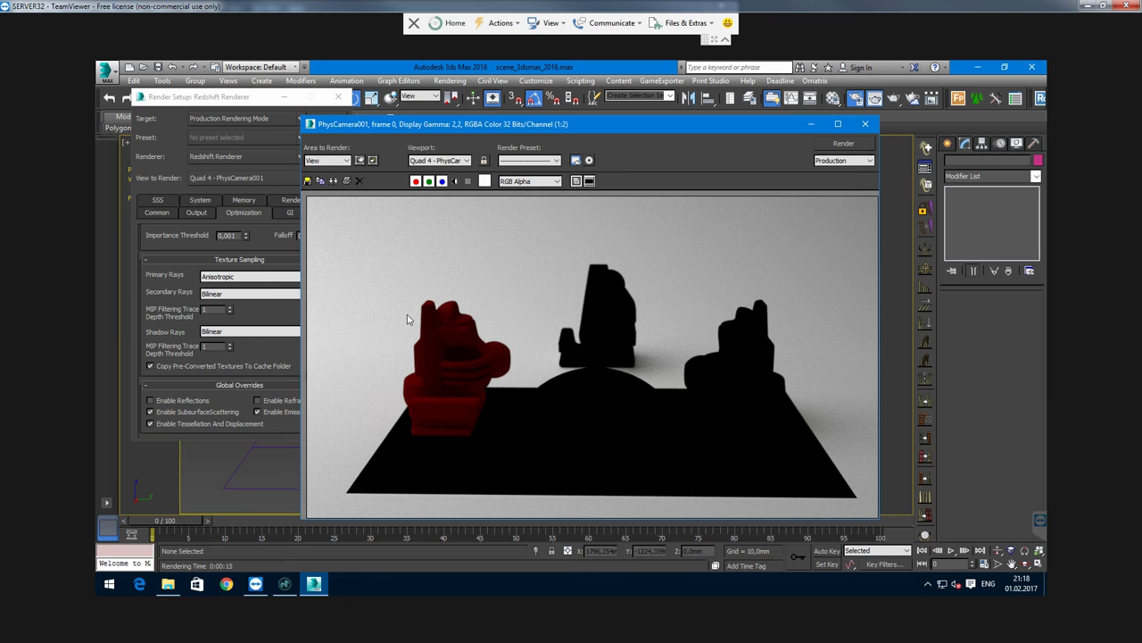